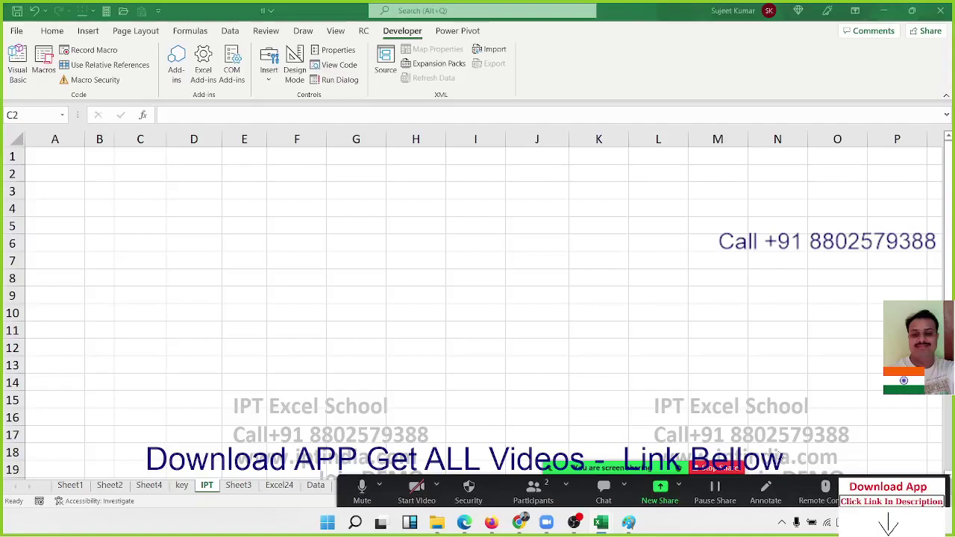
- Open the meeting participants list, view the second participant's options, then close the list
click(559, 501)
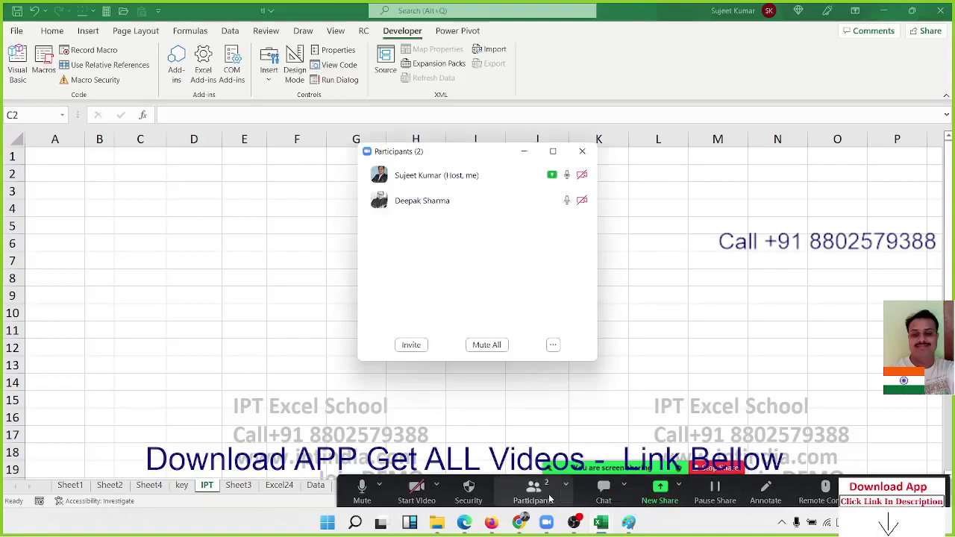
click(581, 201)
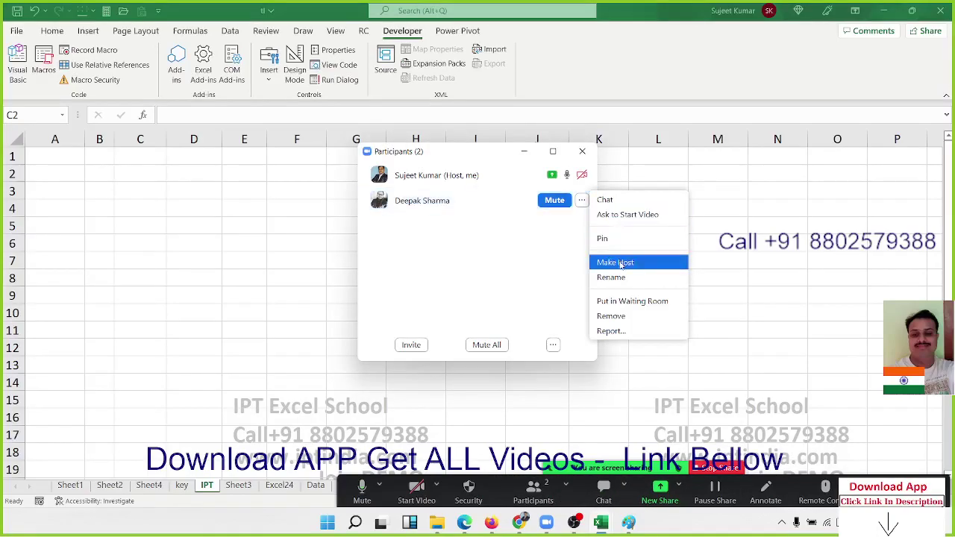
click(559, 263)
click(582, 152)
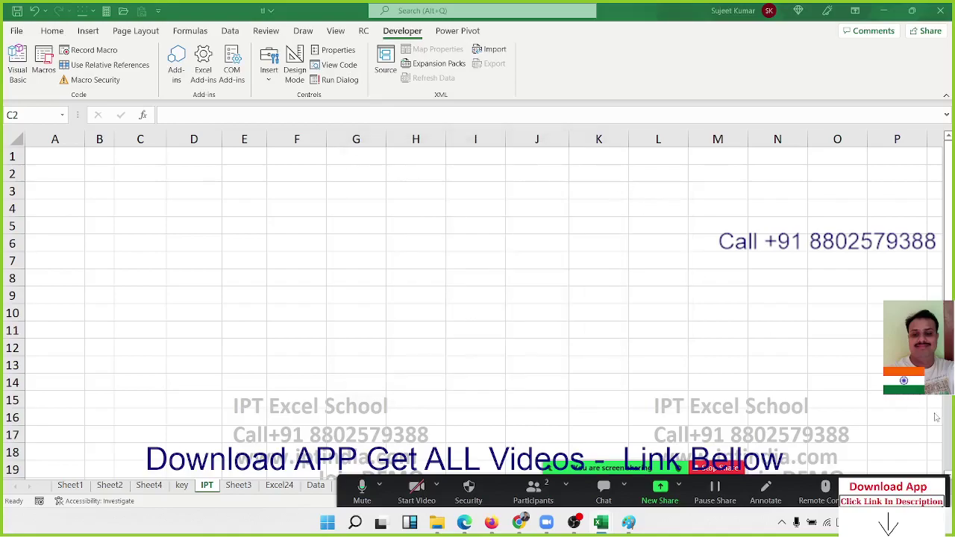
- Return to the empty IPT worksheet and select cells H3, G5 and D2
click(940, 493)
click(671, 339)
click(407, 191)
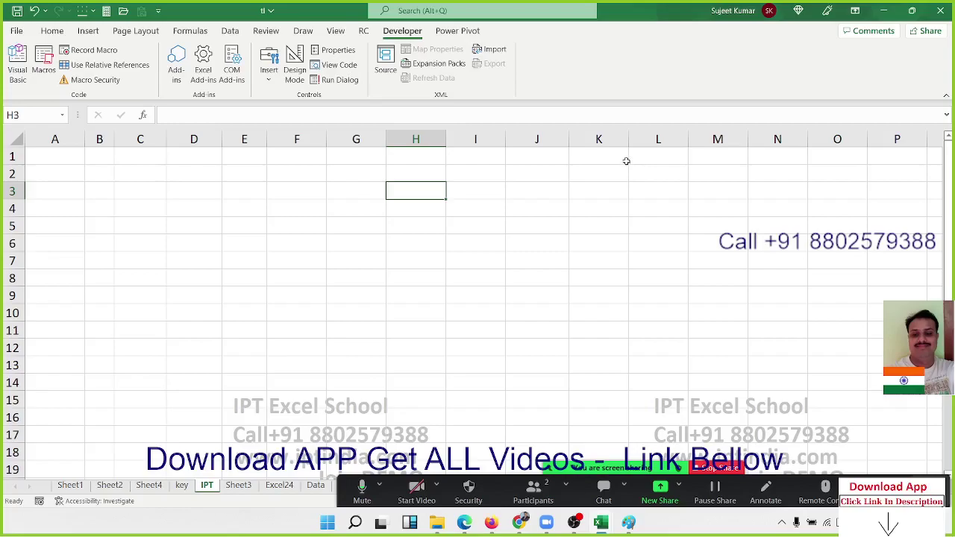
click(358, 222)
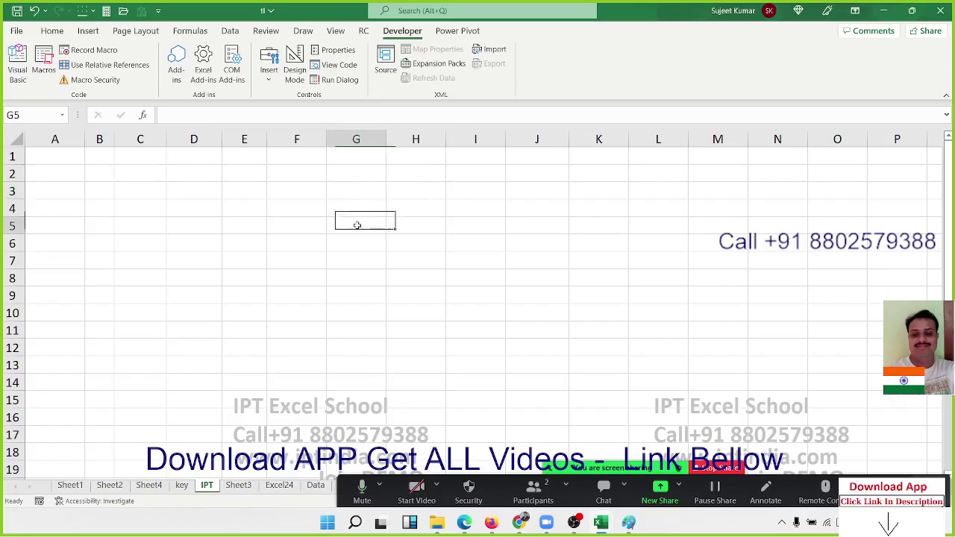
click(410, 29)
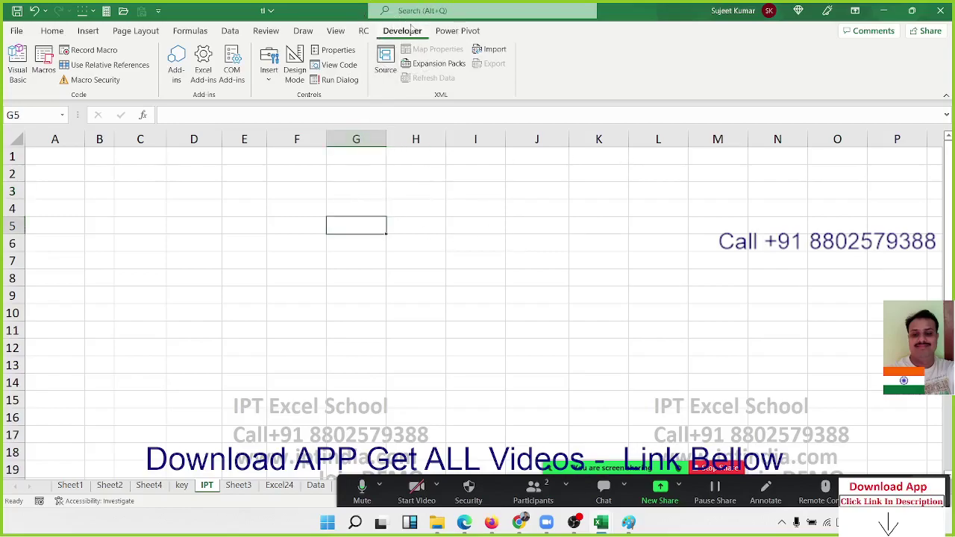
click(215, 166)
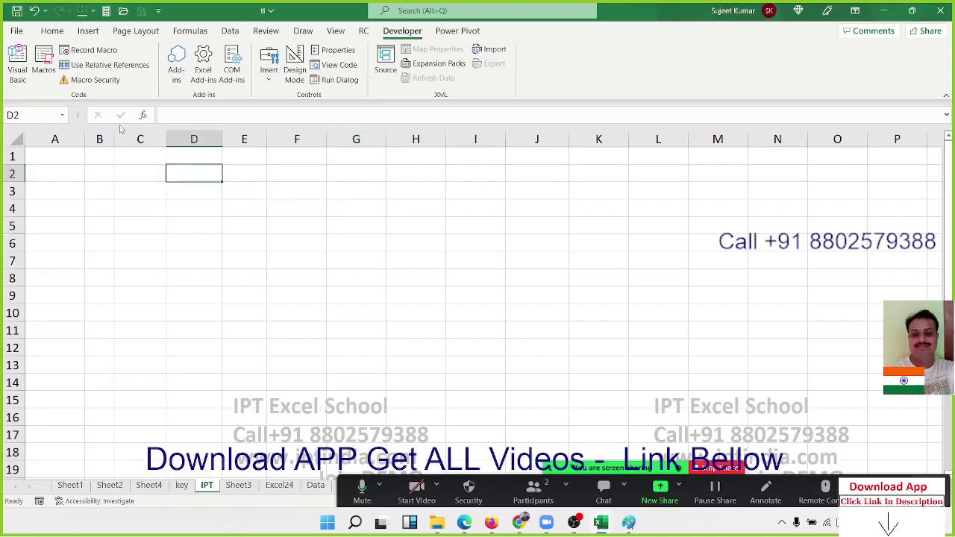
- Confirm Developer is checked under Options > Customize Ribbon, then close Excel Options
click(23, 32)
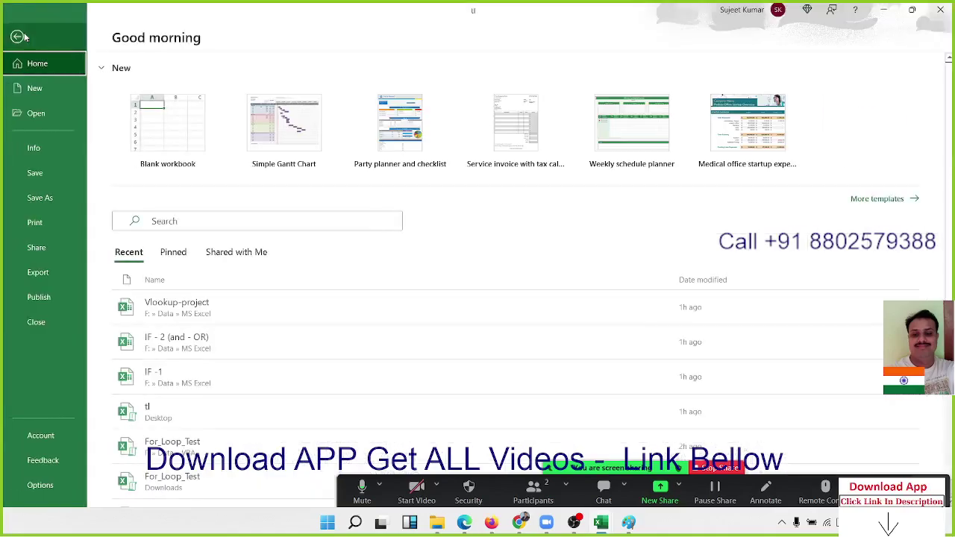
click(41, 492)
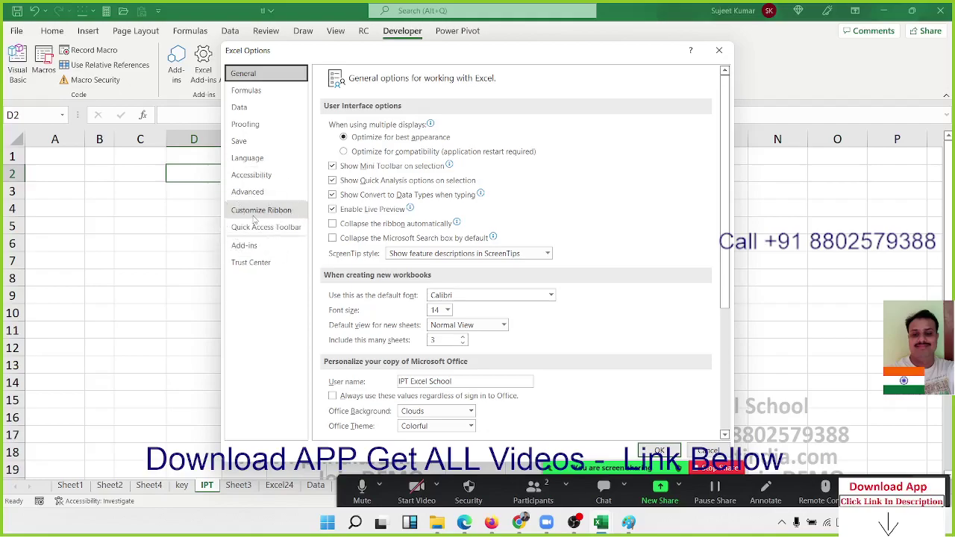
click(254, 217)
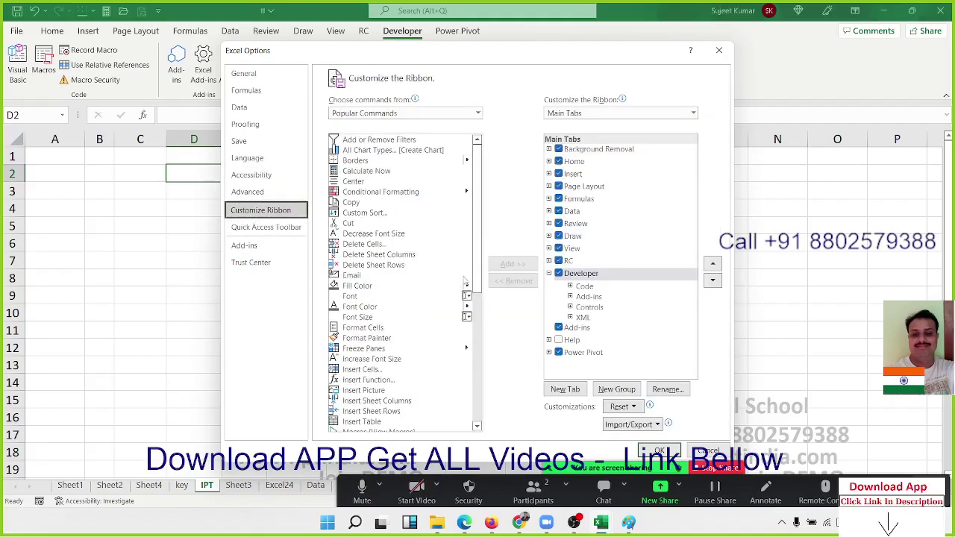
click(568, 281)
key(Return)
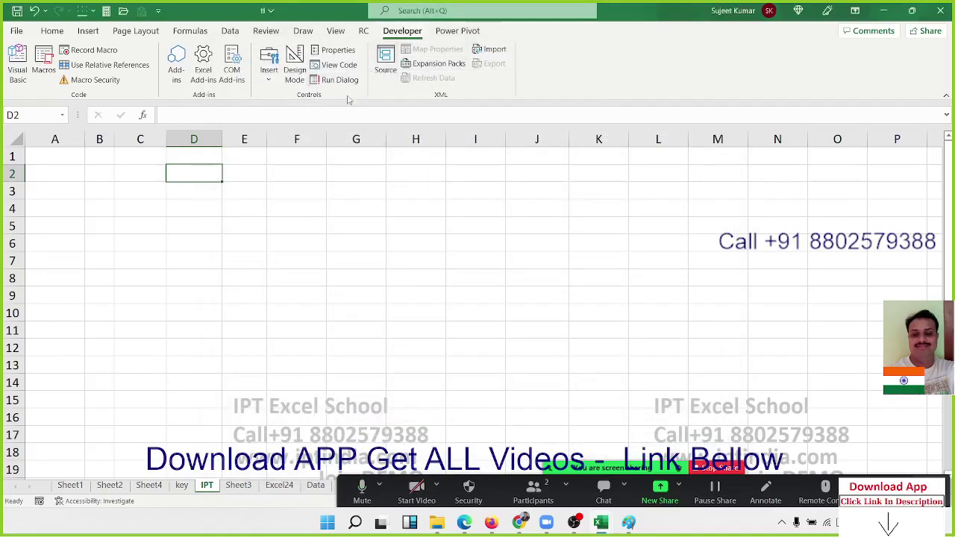
click(277, 177)
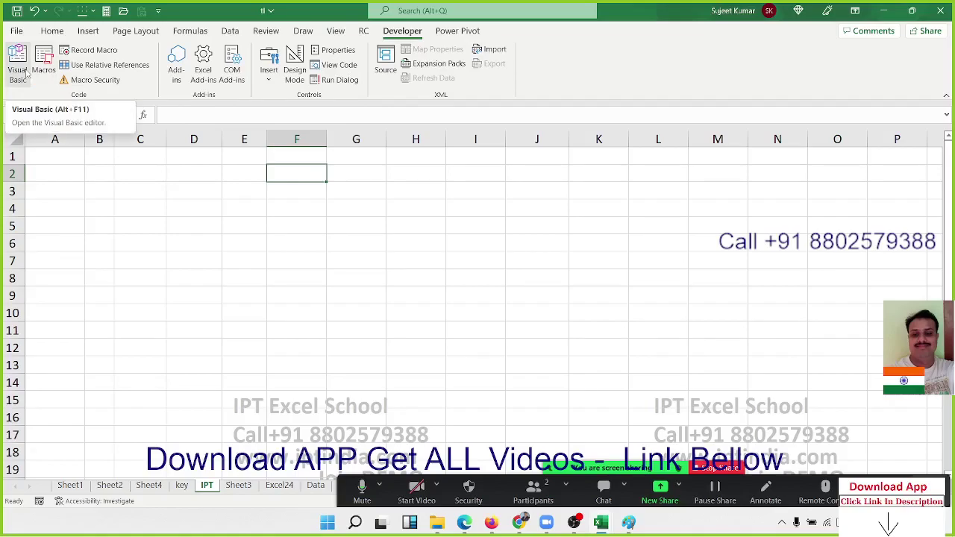
click(26, 70)
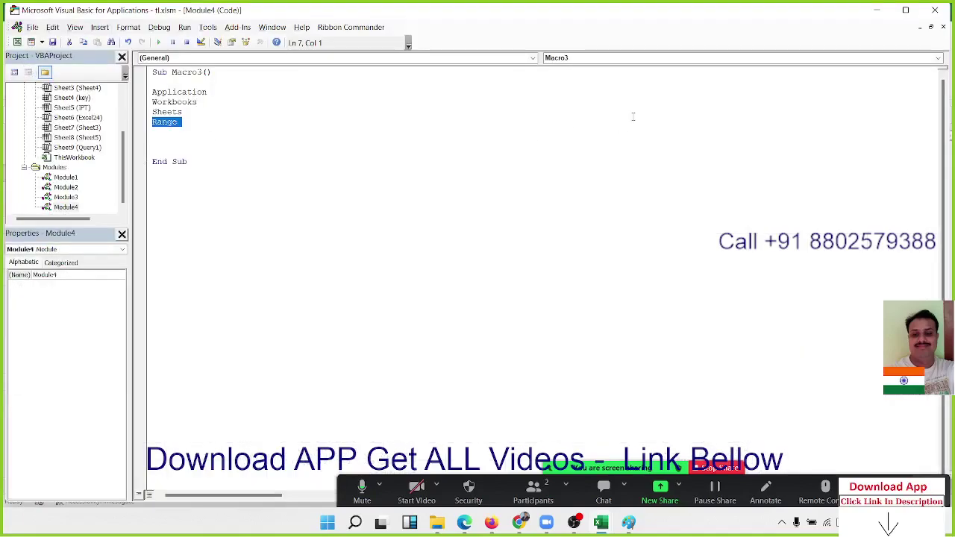
click(935, 10)
click(96, 176)
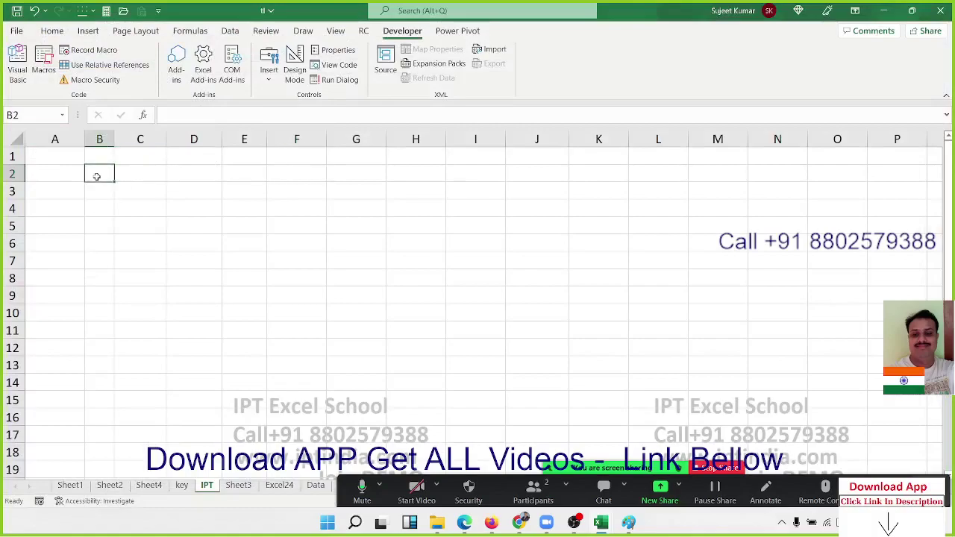
click(207, 220)
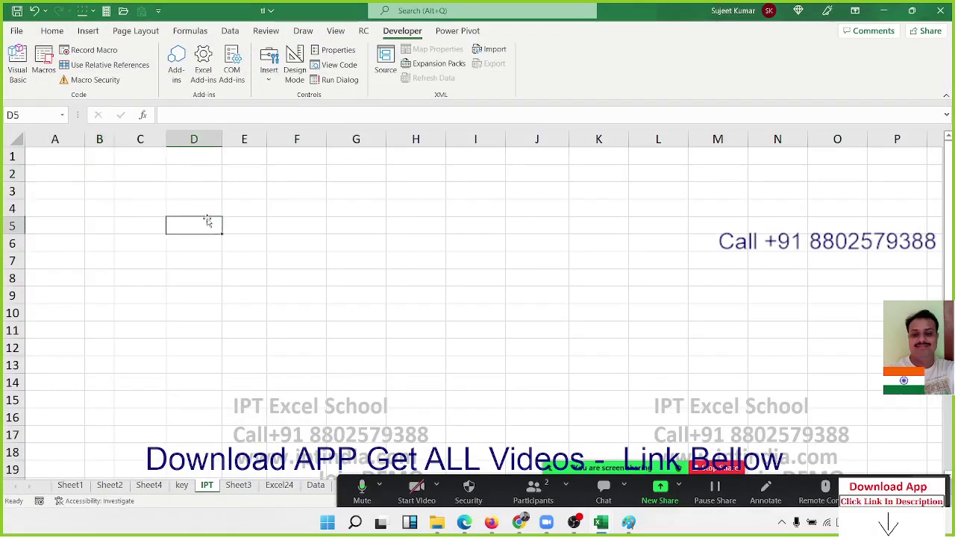
click(108, 82)
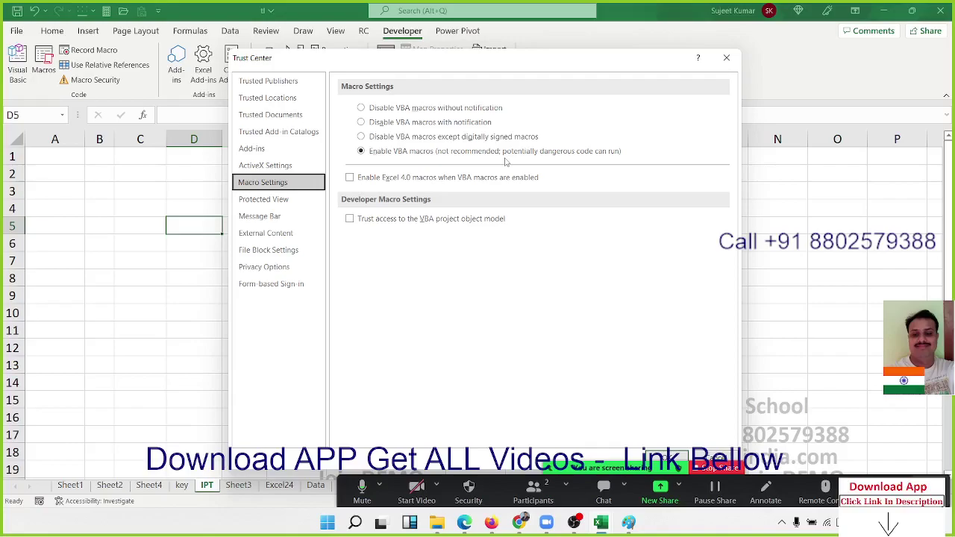
click(434, 128)
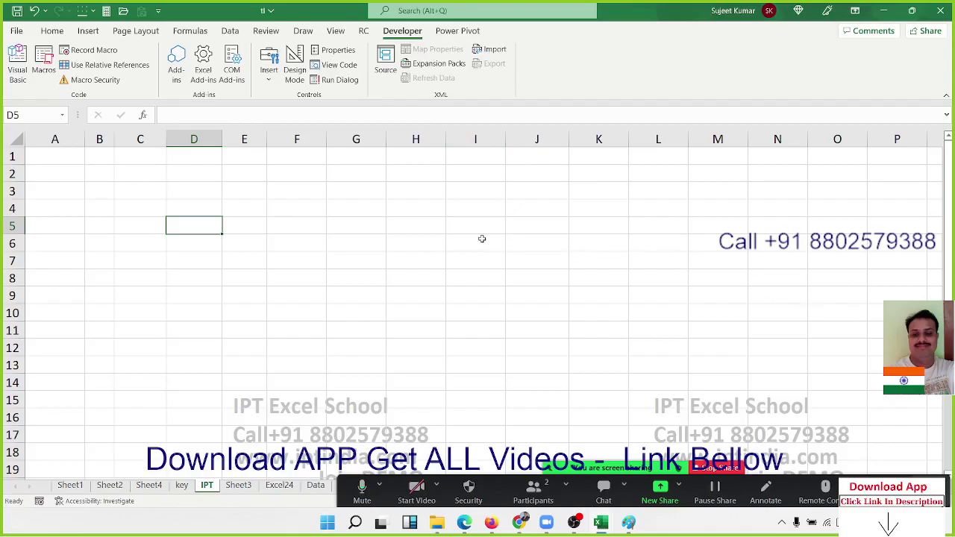
click(391, 211)
click(311, 196)
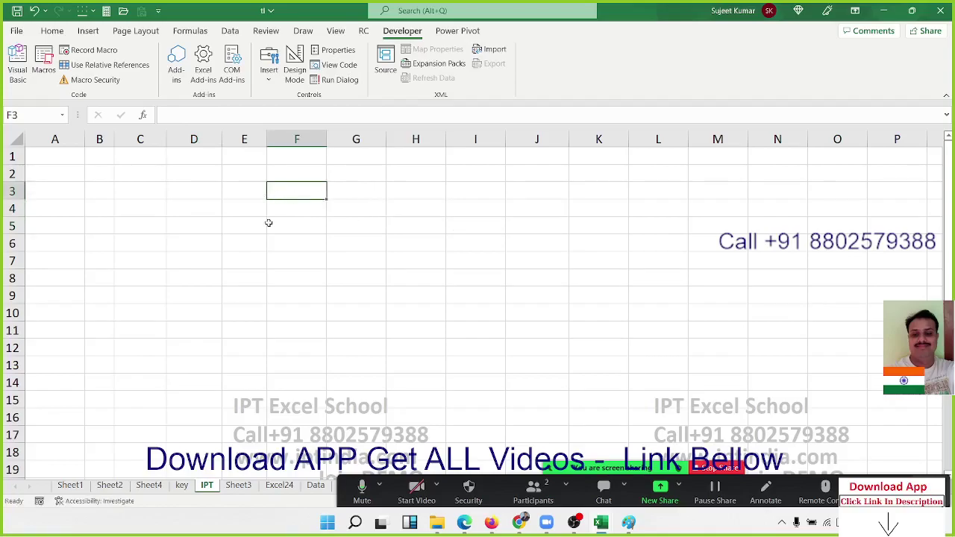
click(256, 190)
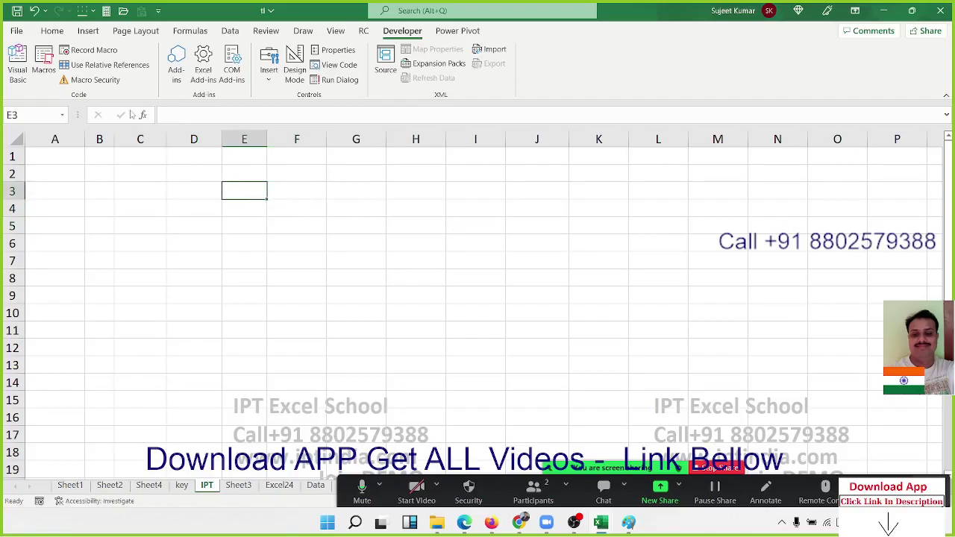
click(109, 80)
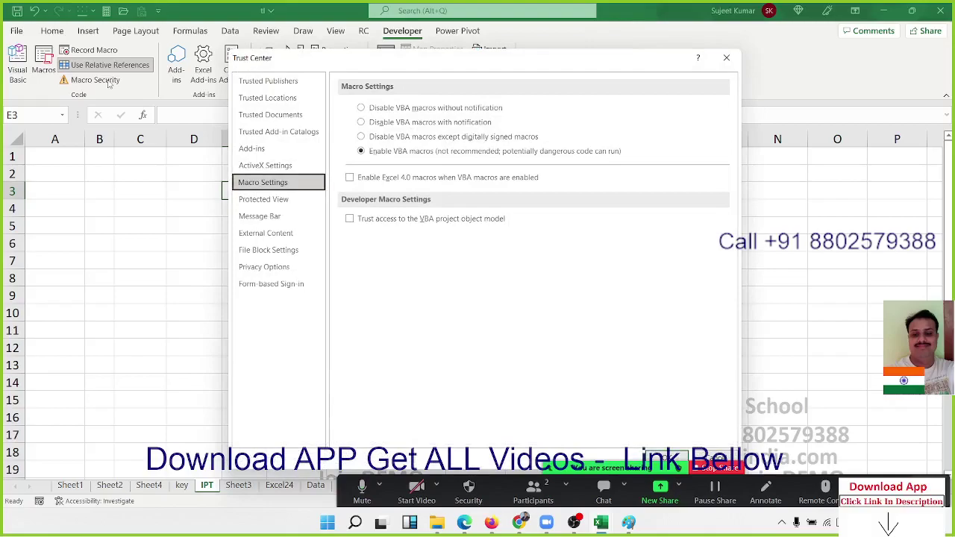
key(Escape)
click(164, 199)
click(120, 65)
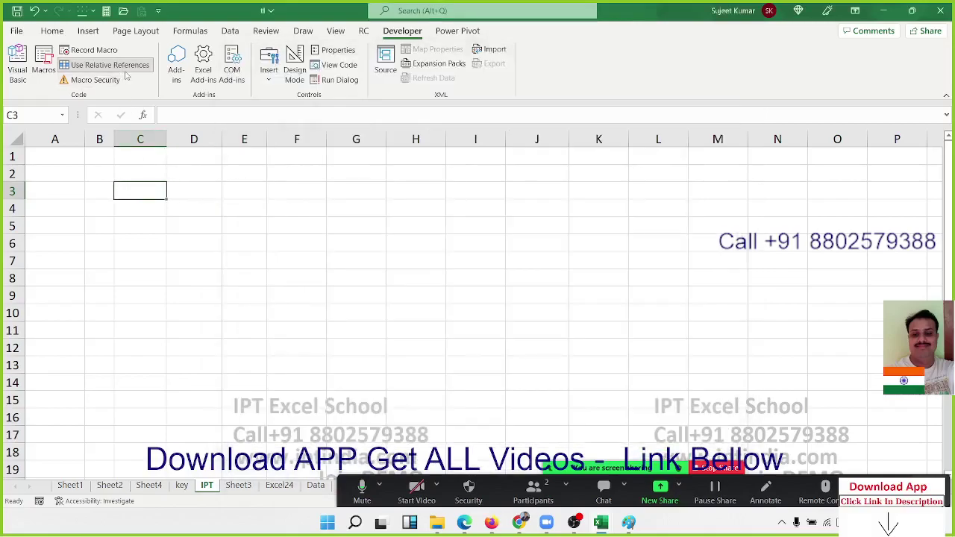
click(272, 232)
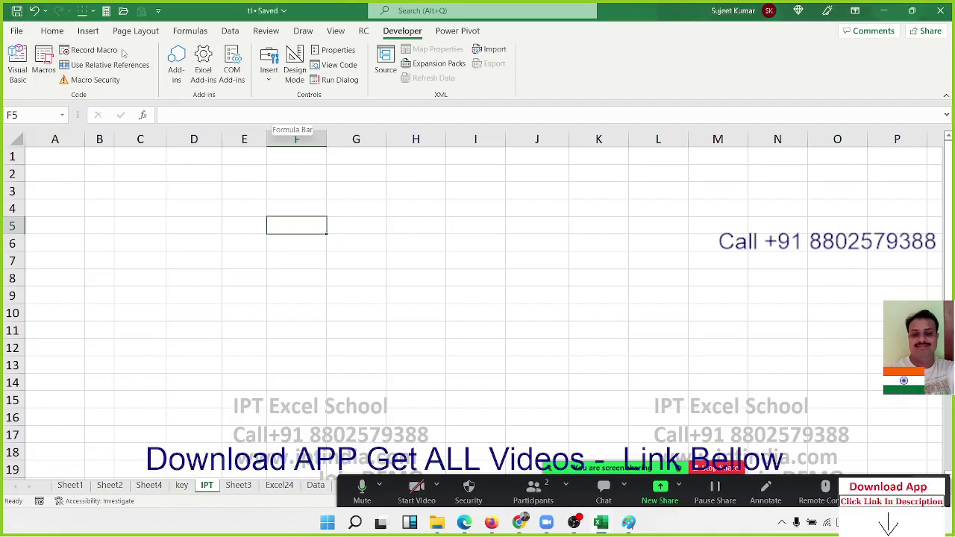
- Save workbook tl to the Desktop with Save as type Excel Macro-Enabled Workbook
click(21, 31)
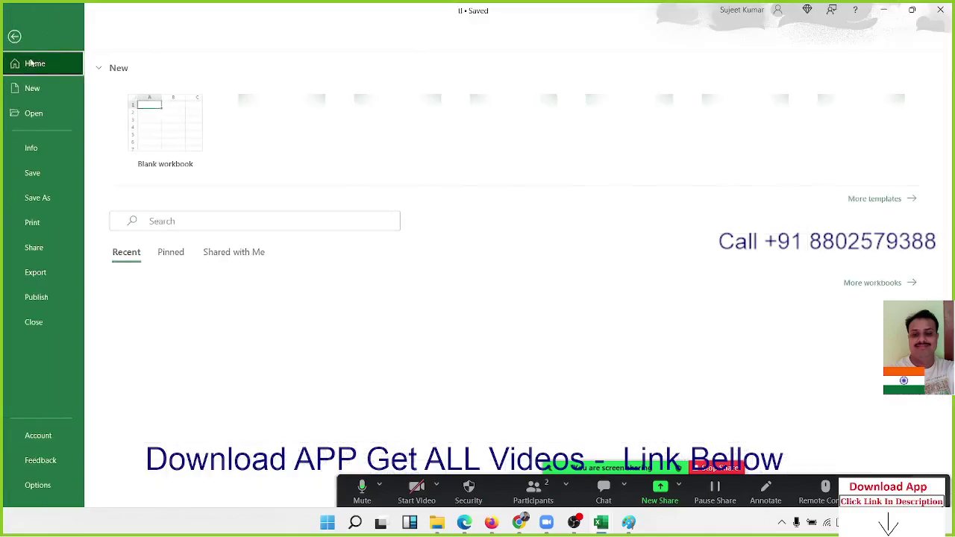
click(76, 191)
click(158, 243)
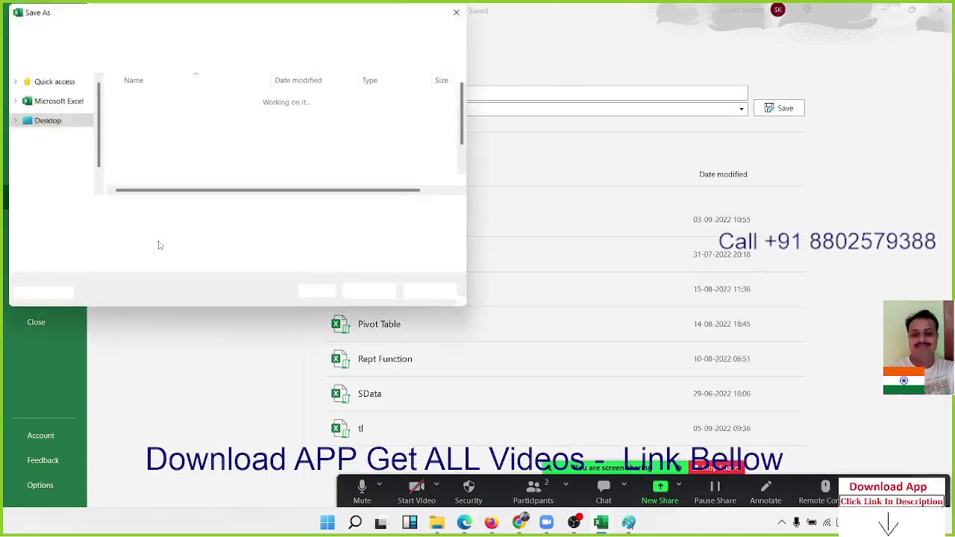
click(217, 227)
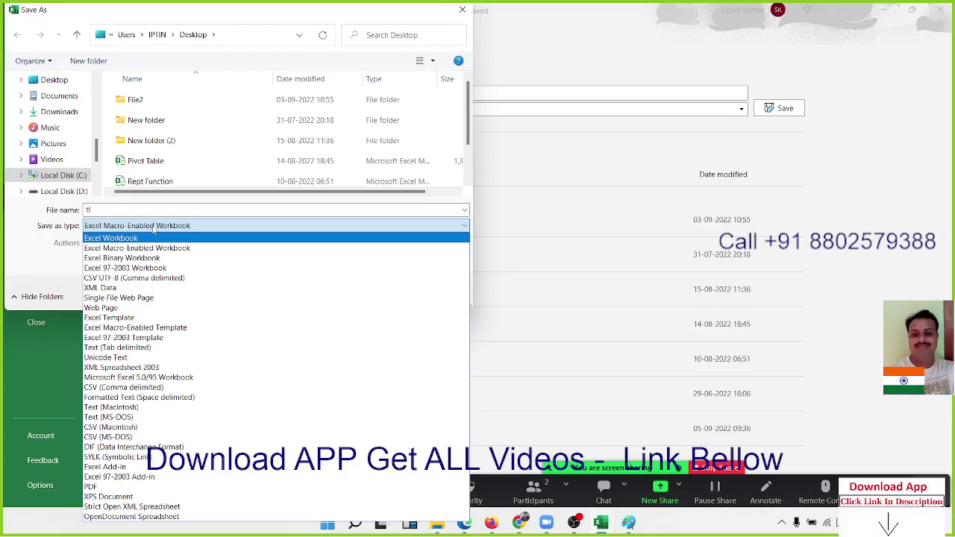
click(153, 228)
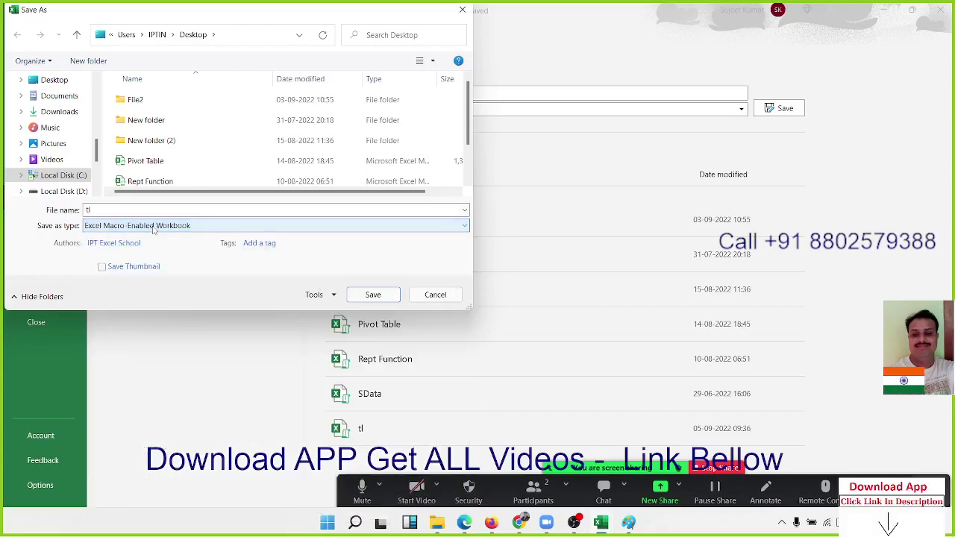
key(Return)
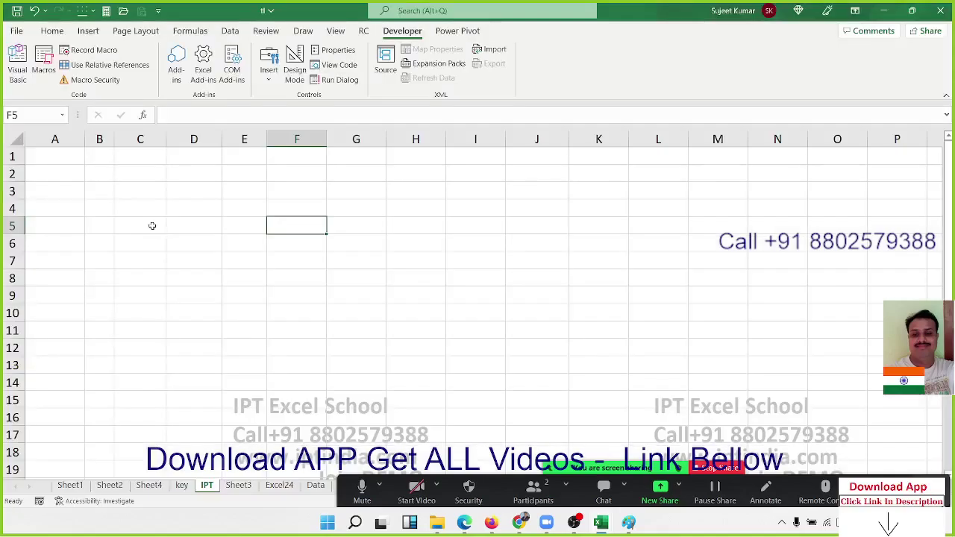
click(109, 83)
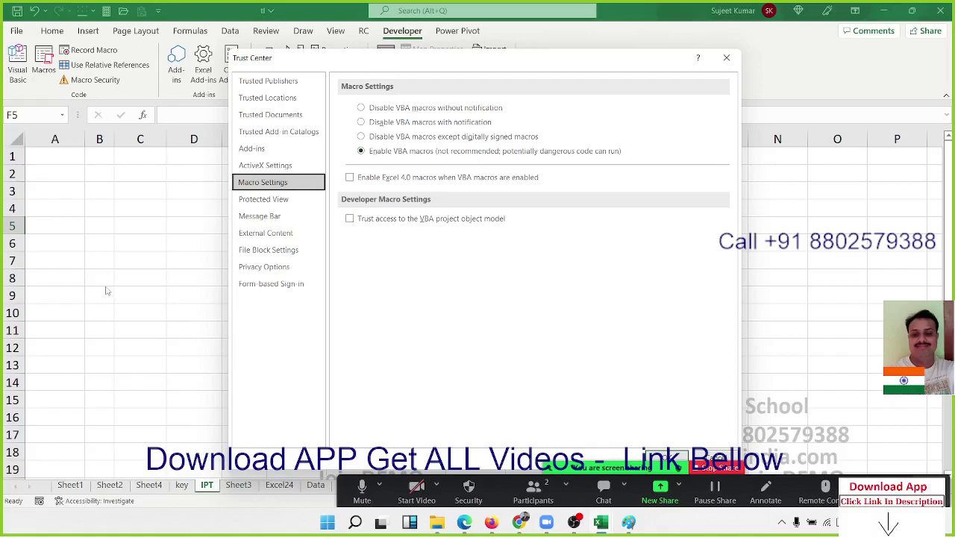
key(Return)
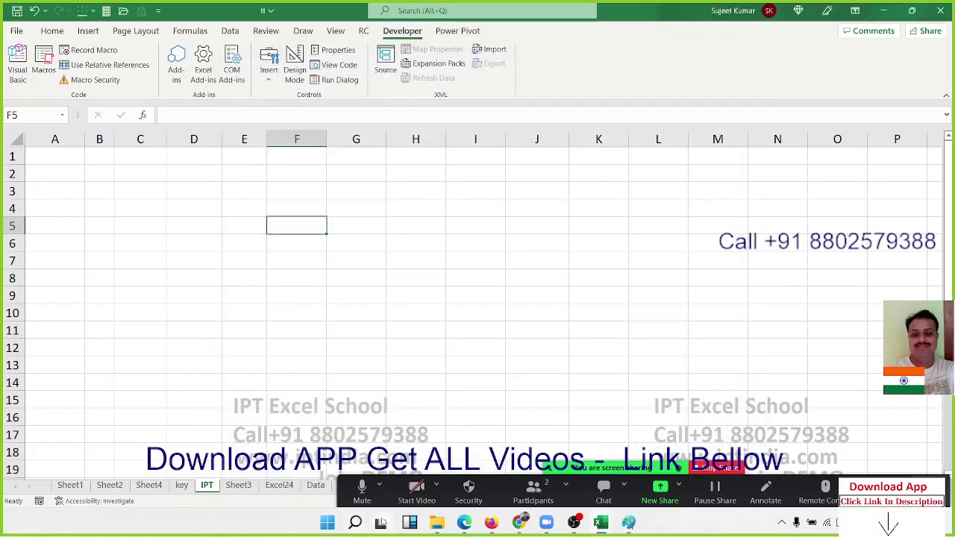
mouse_move(438, 523)
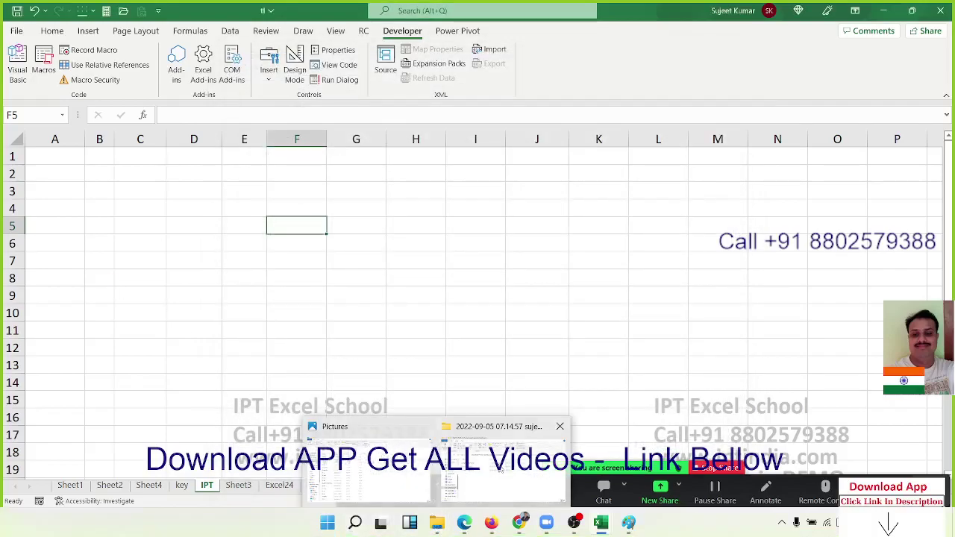
- Open the File2 folder on the Desktop in File Explorer
click(365, 463)
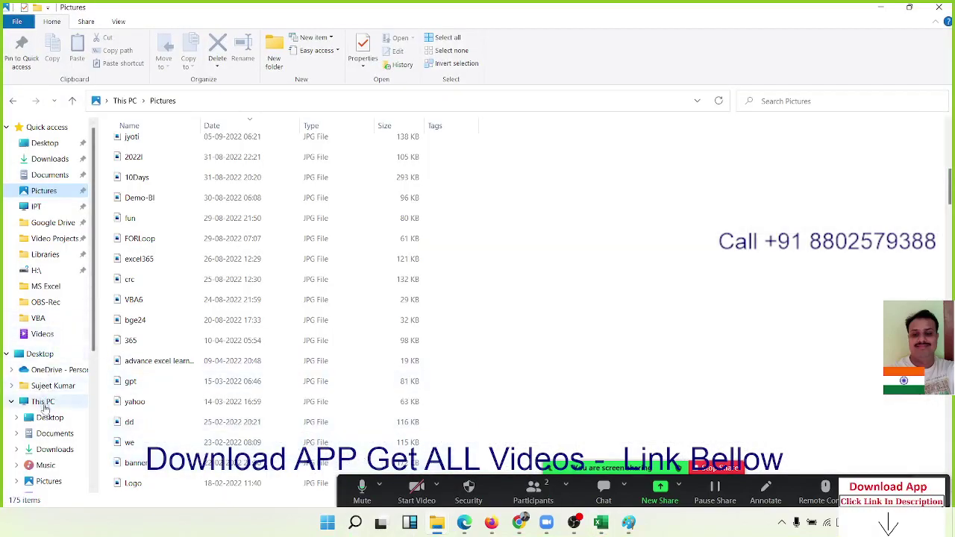
click(48, 418)
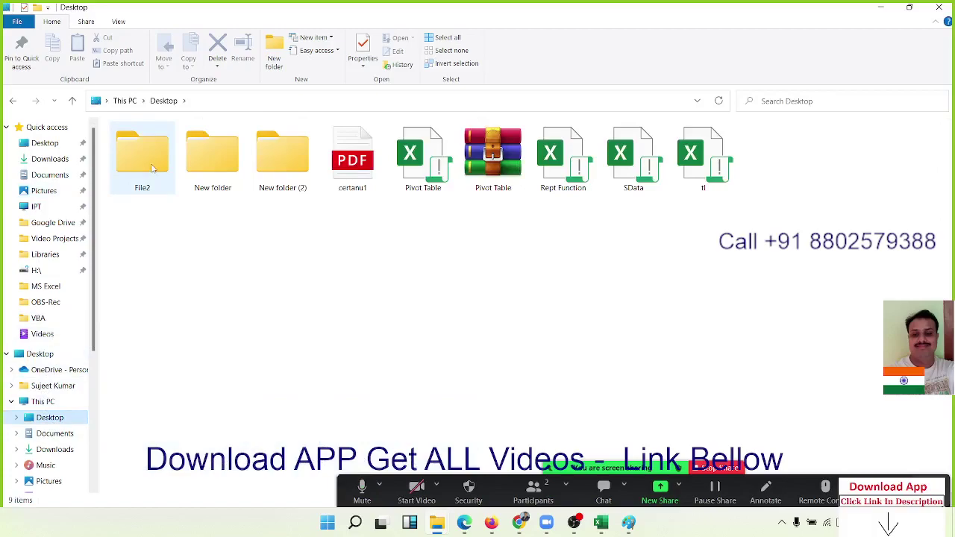
click(152, 169)
double_click(152, 169)
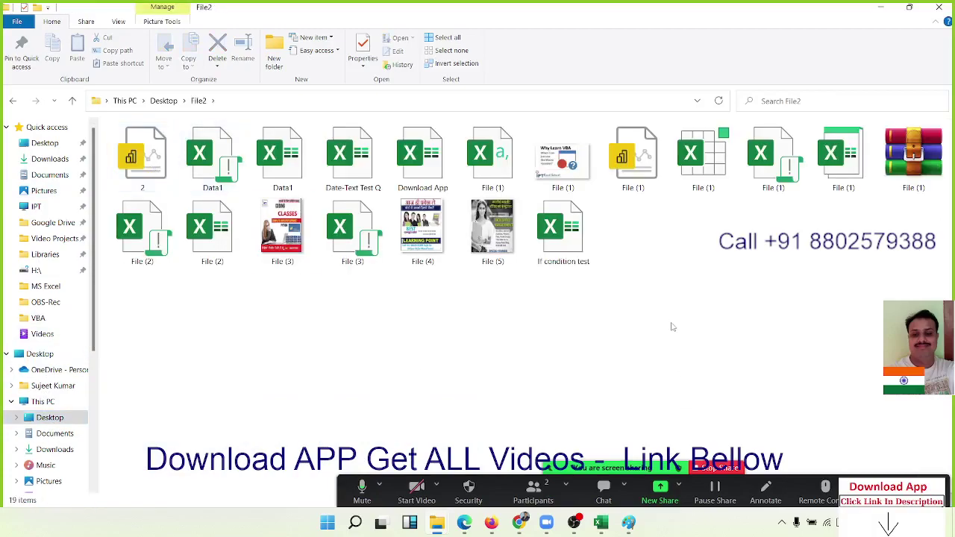
- Circle the Data1 workbook with Zoom's annotation drawing tool
click(764, 493)
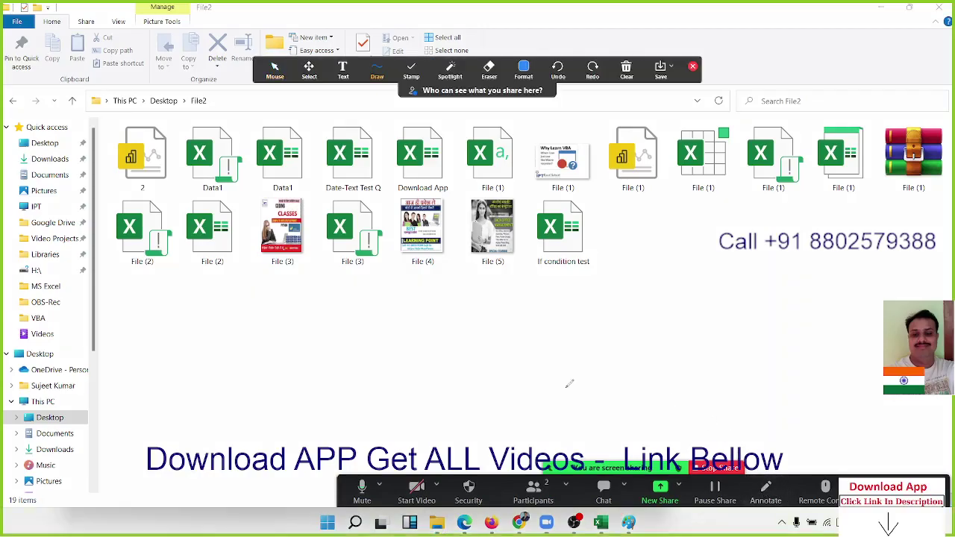
mouse_move(255, 124)
mouse_down()
mouse_move(269, 191)
mouse_move(304, 192)
mouse_move(321, 160)
mouse_move(313, 119)
mouse_move(255, 116)
mouse_move(257, 127)
mouse_up()
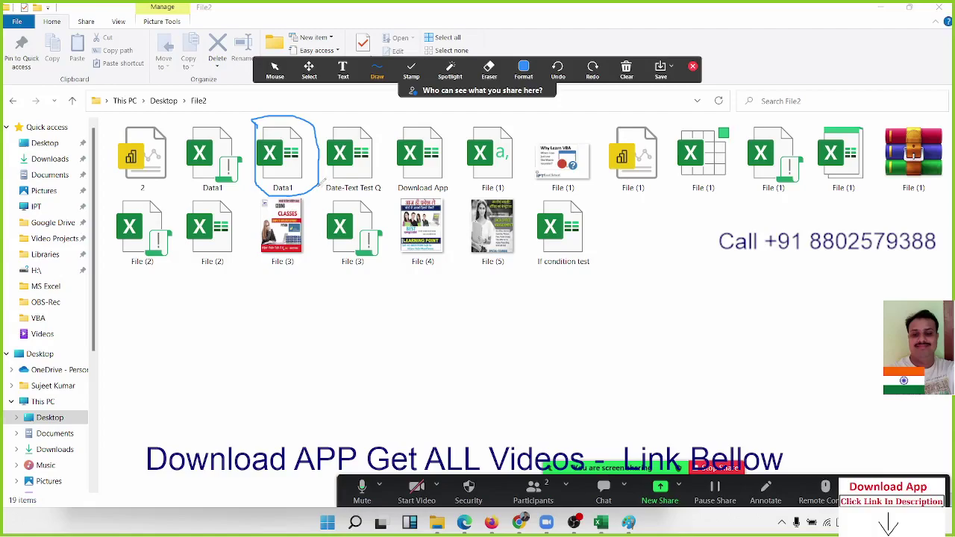
key(Escape)
- Select the Data1 and File (1) files in File2 and bring up the pen options
right_click(321, 324)
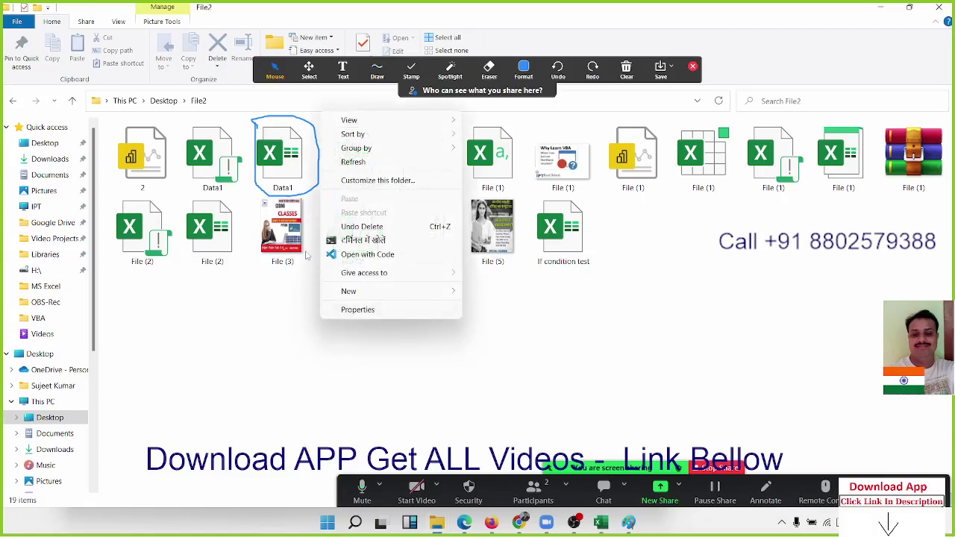
click(276, 176)
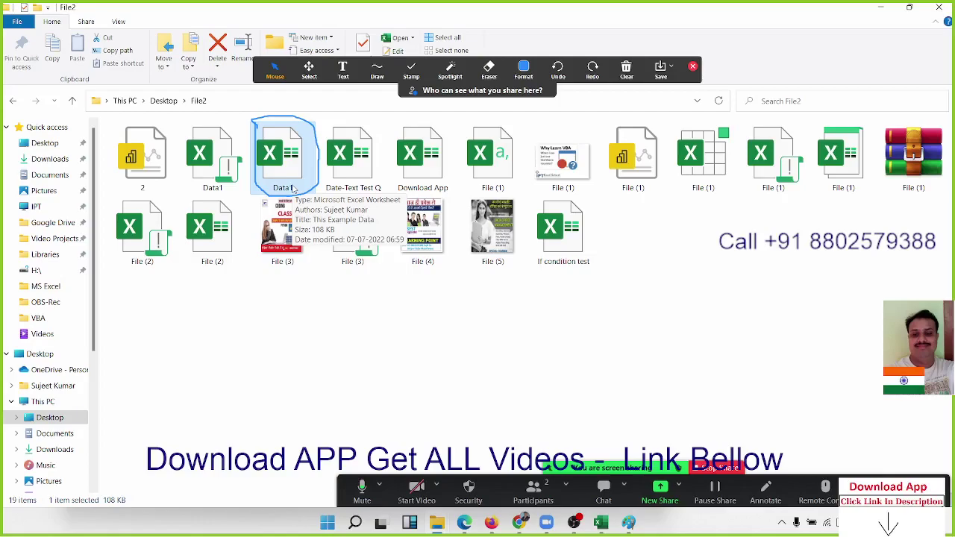
click(480, 170)
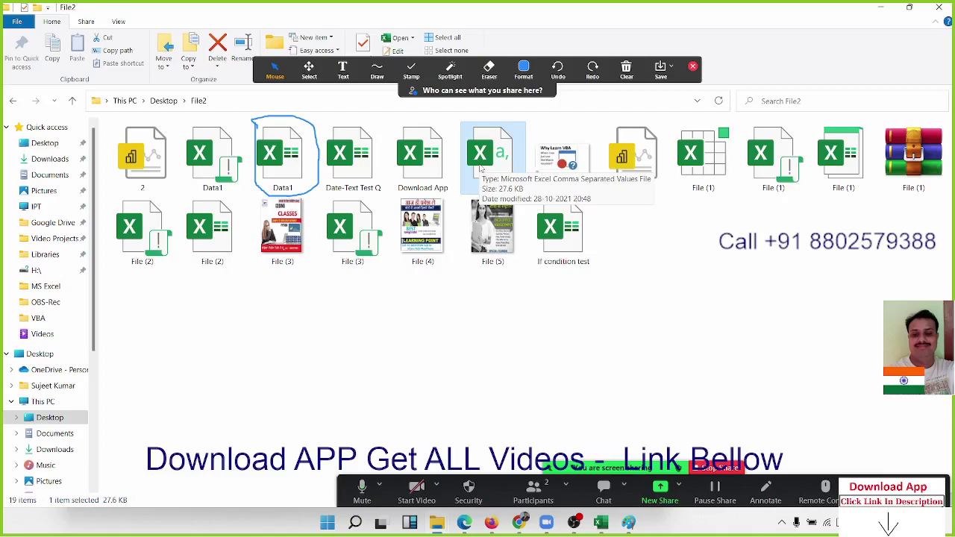
click(286, 360)
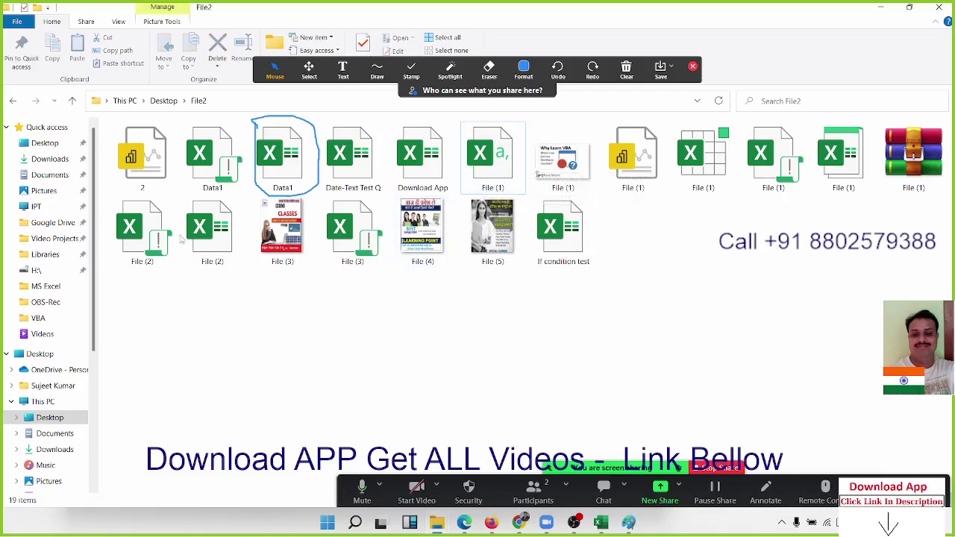
click(209, 151)
click(631, 77)
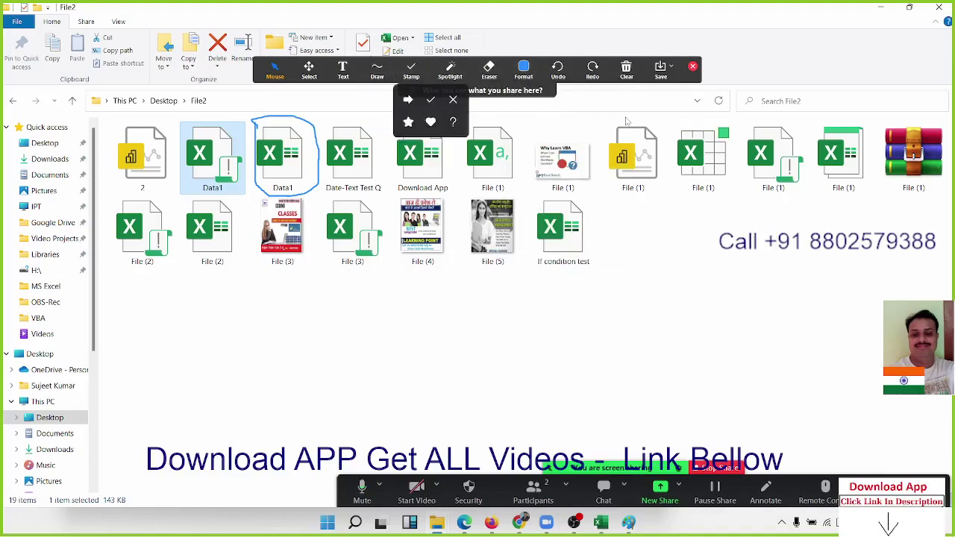
mouse_move(377, 71)
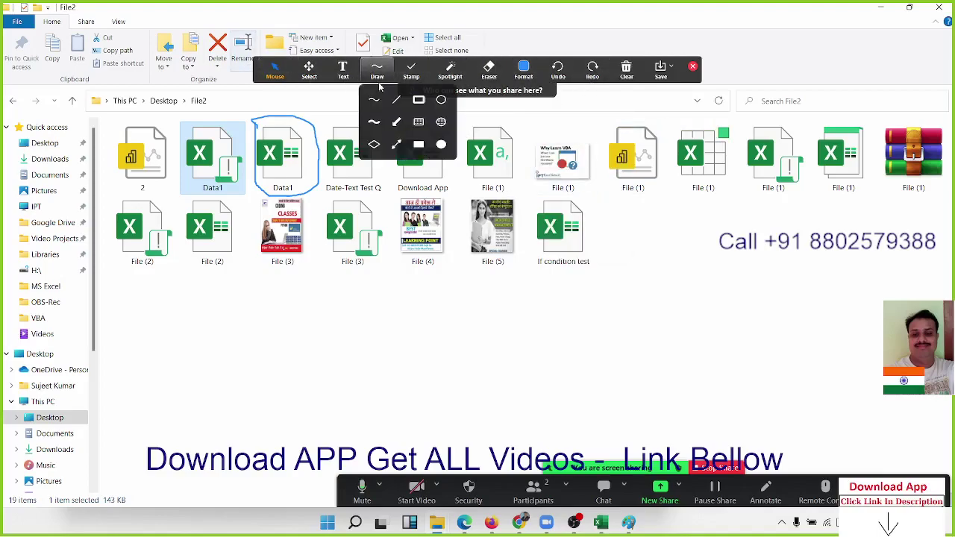
click(377, 99)
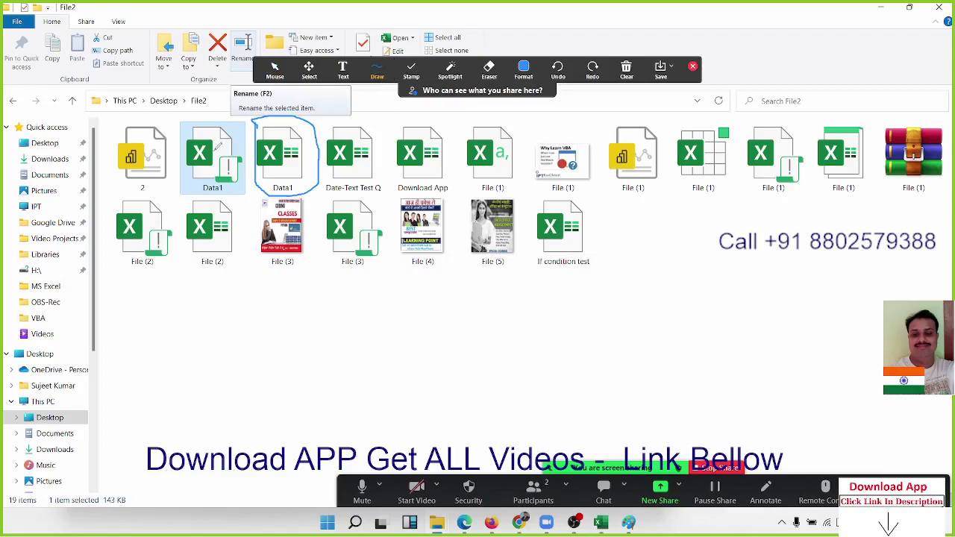
mouse_move(212, 152)
mouse_down()
mouse_move(229, 145)
mouse_move(249, 158)
mouse_up()
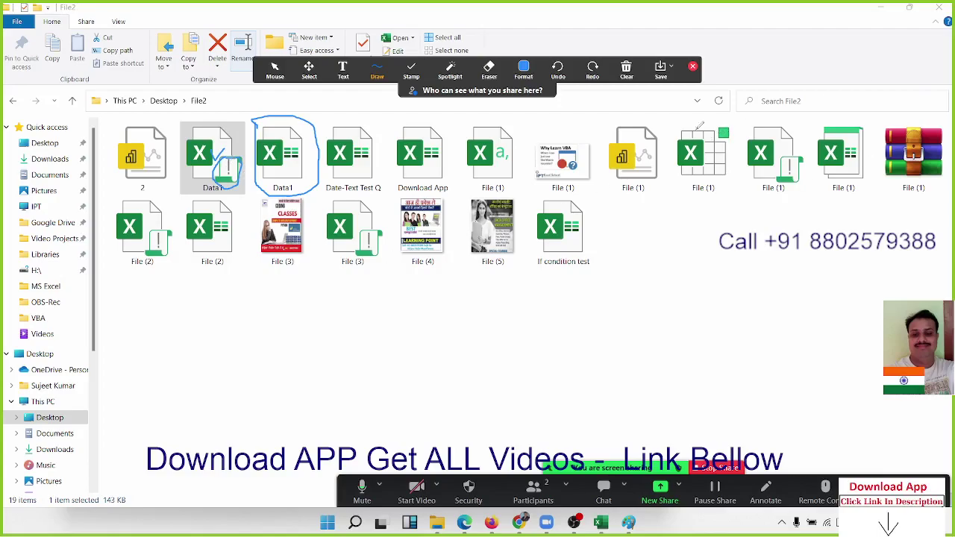
mouse_move(669, 127)
mouse_down()
mouse_move(706, 118)
mouse_move(679, 198)
mouse_move(669, 146)
mouse_move(682, 113)
mouse_up()
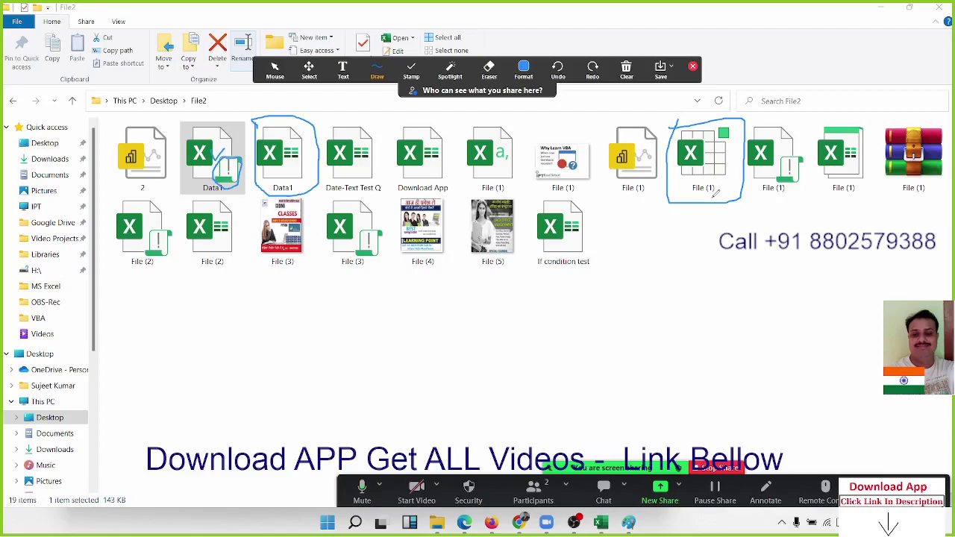
mouse_move(691, 193)
mouse_down()
mouse_move(694, 221)
mouse_move(752, 199)
mouse_up()
mouse_move(708, 220)
mouse_down()
mouse_move(708, 249)
mouse_move(783, 197)
mouse_up()
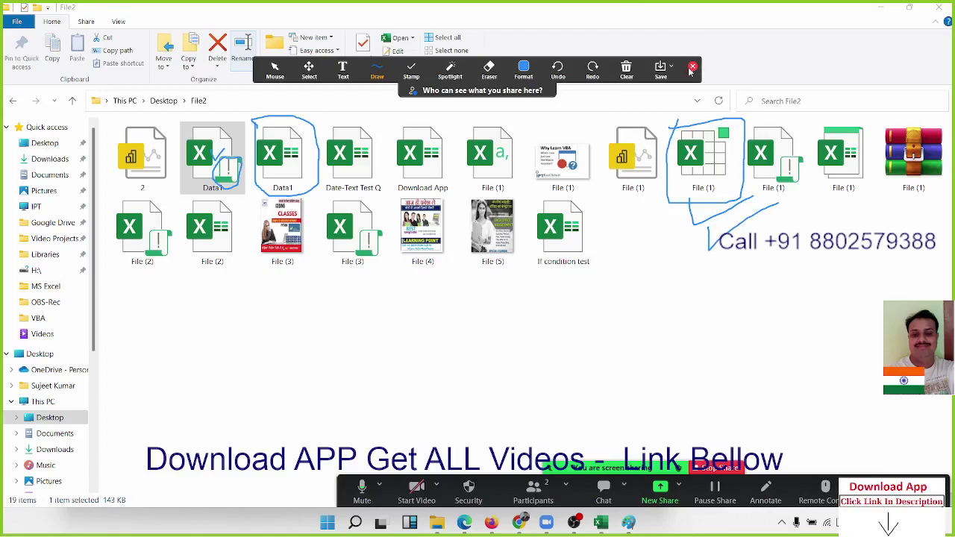
click(634, 77)
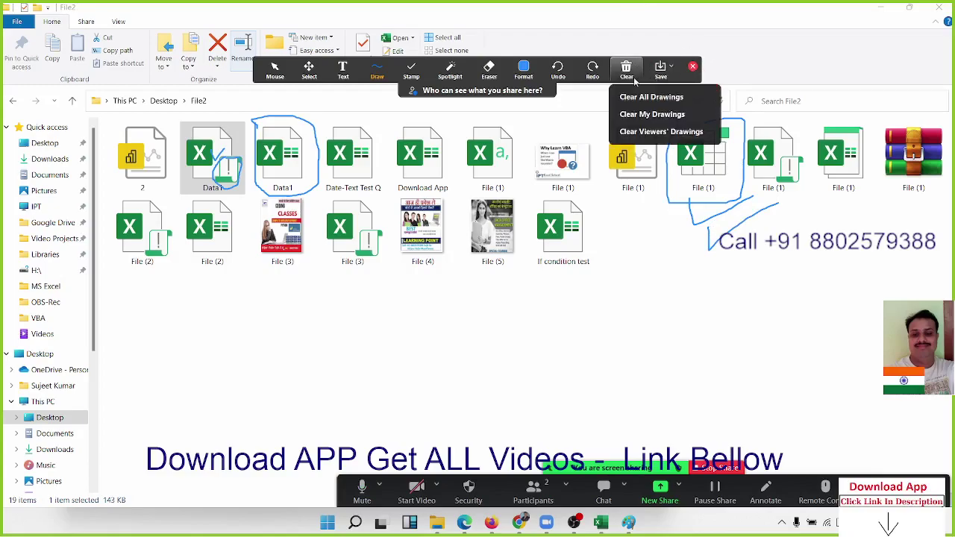
click(641, 114)
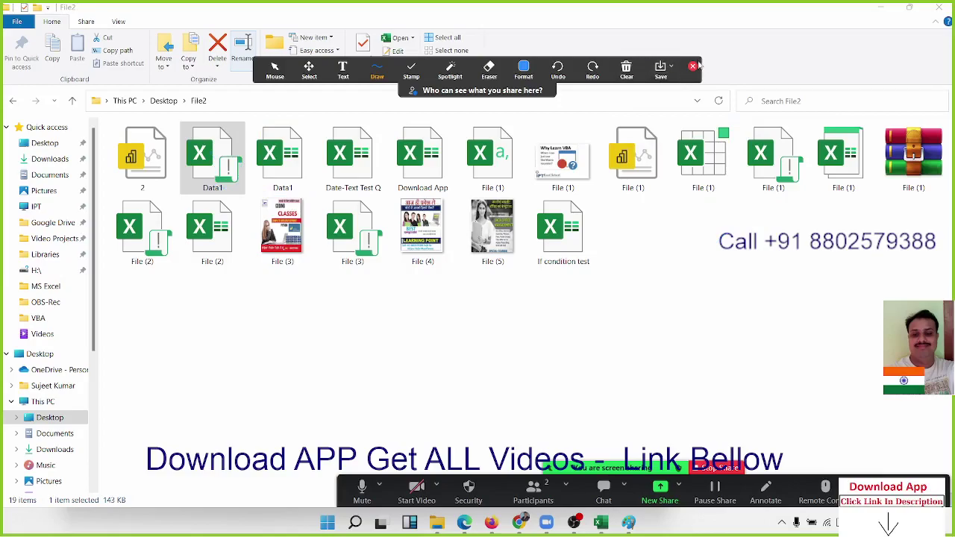
click(692, 67)
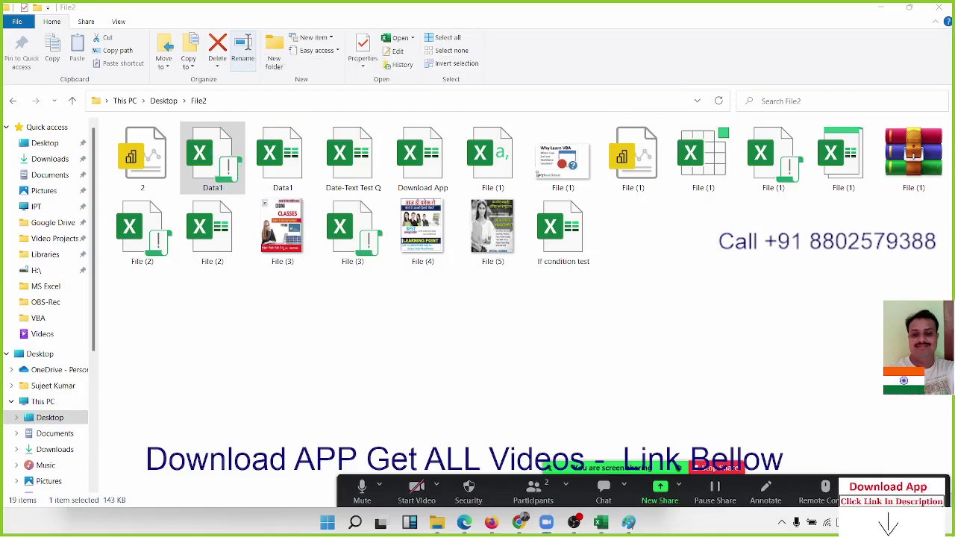
- Close File Explorer and select cells A1 and F4 on tl's empty IPT sheet
click(932, 16)
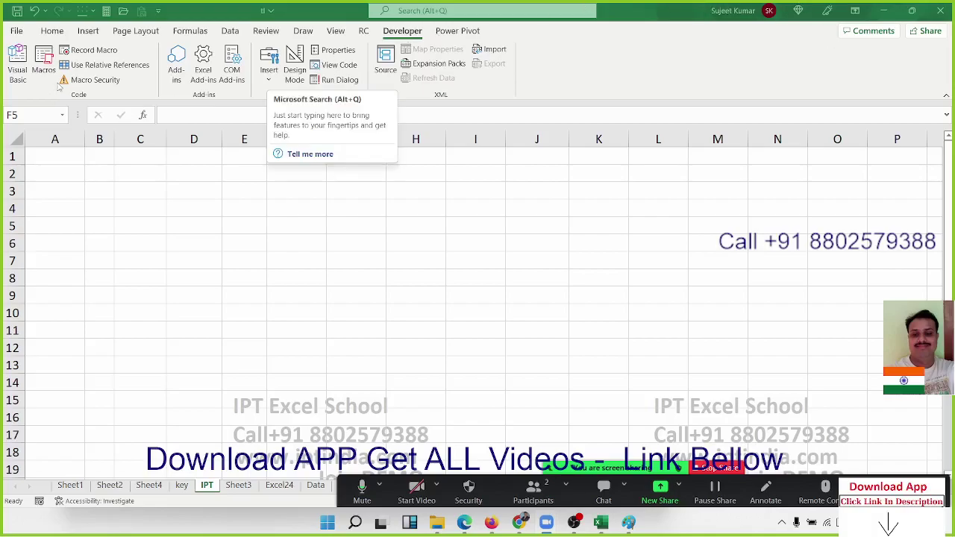
click(47, 159)
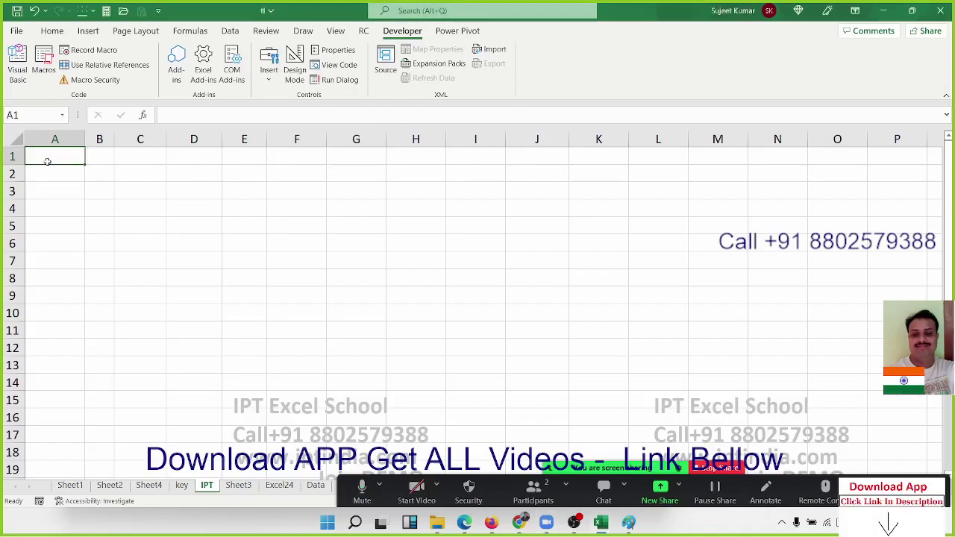
click(297, 213)
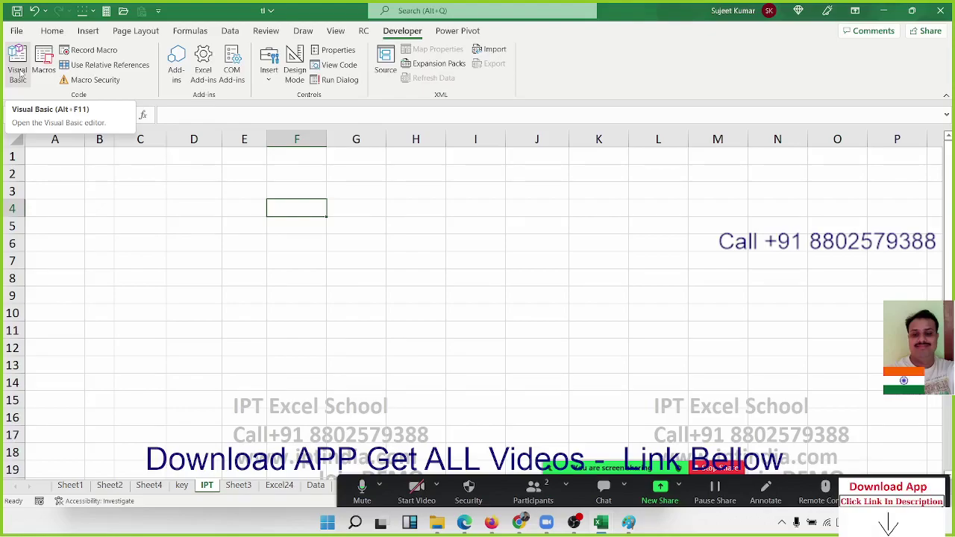
- In the Visual Basic editor, delete the whole Macro3 sub from Module4 and collapse Modules
click(22, 75)
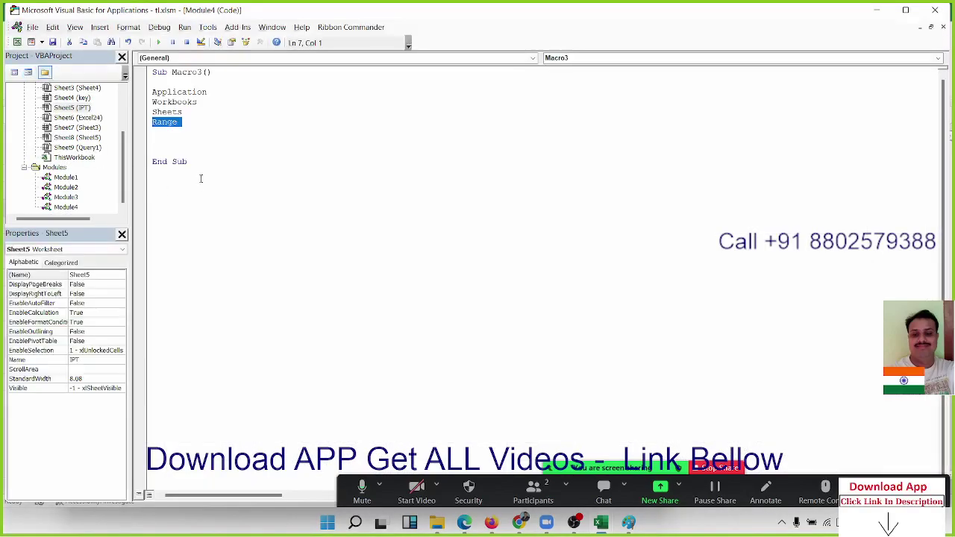
drag(200, 179, 152, 72)
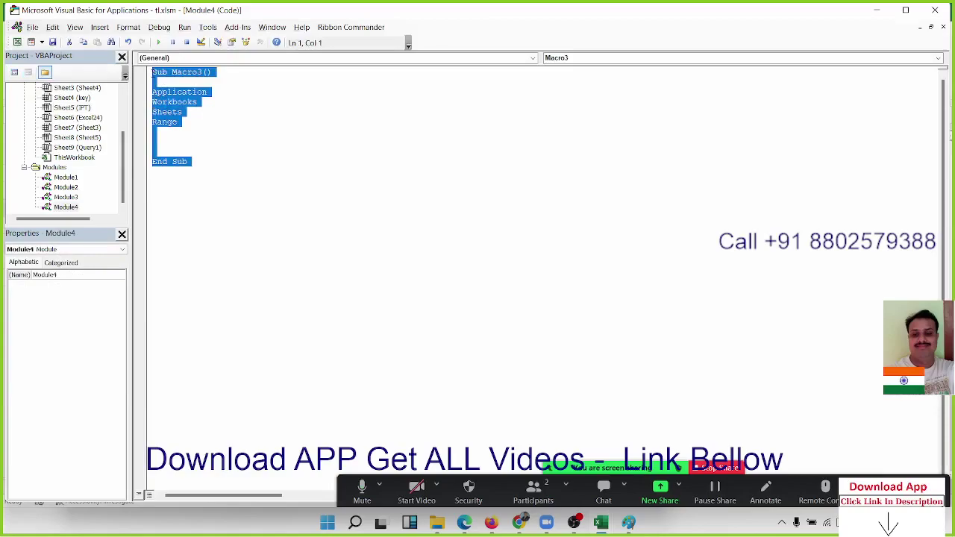
key(Delete)
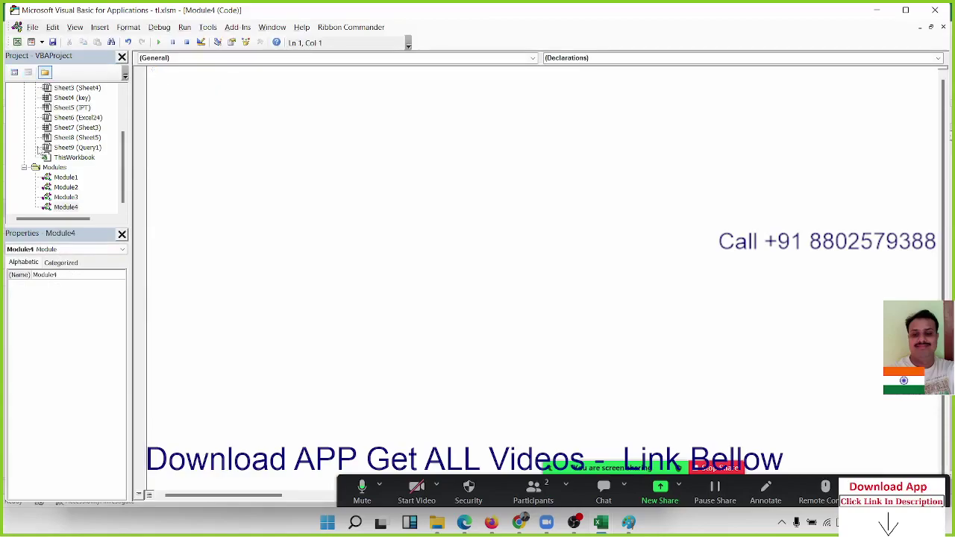
click(22, 171)
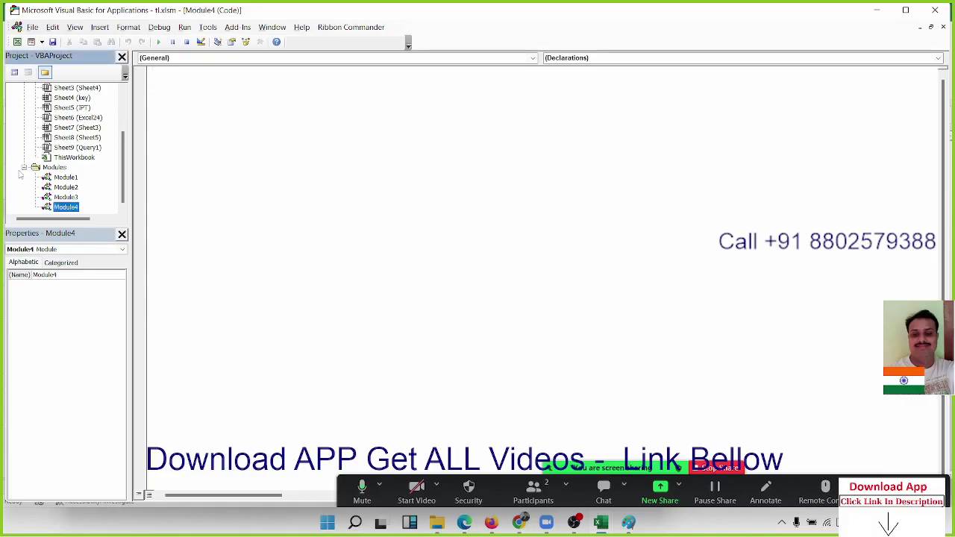
click(25, 168)
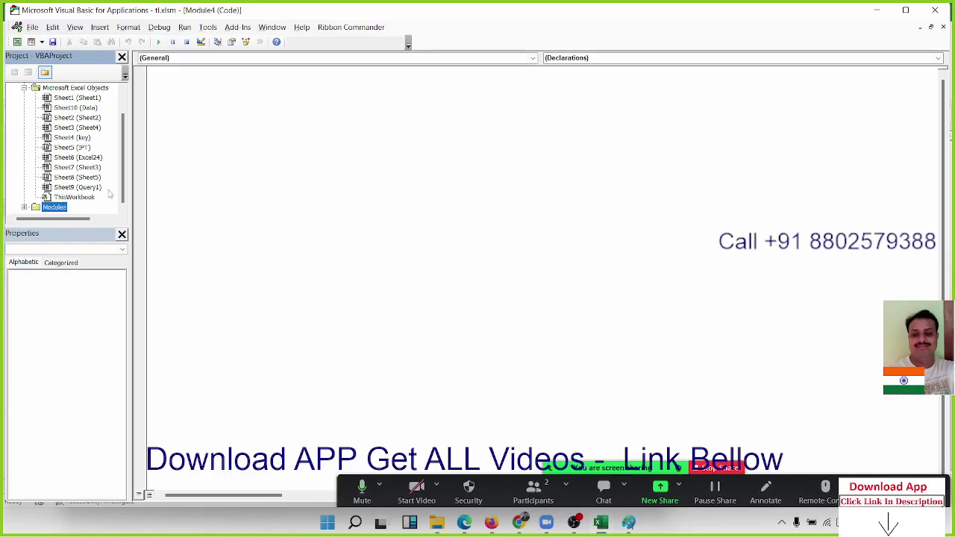
scroll(110, 186, up, 1)
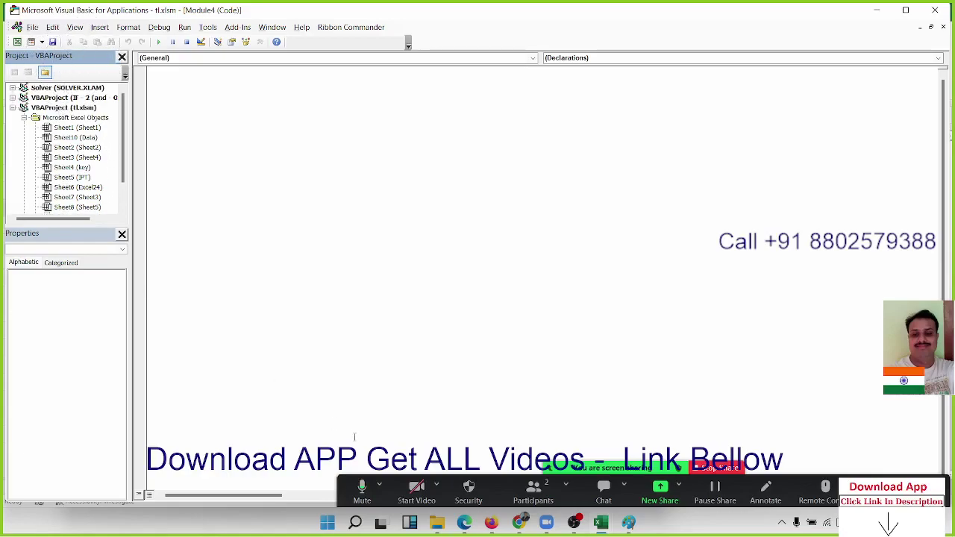
click(601, 522)
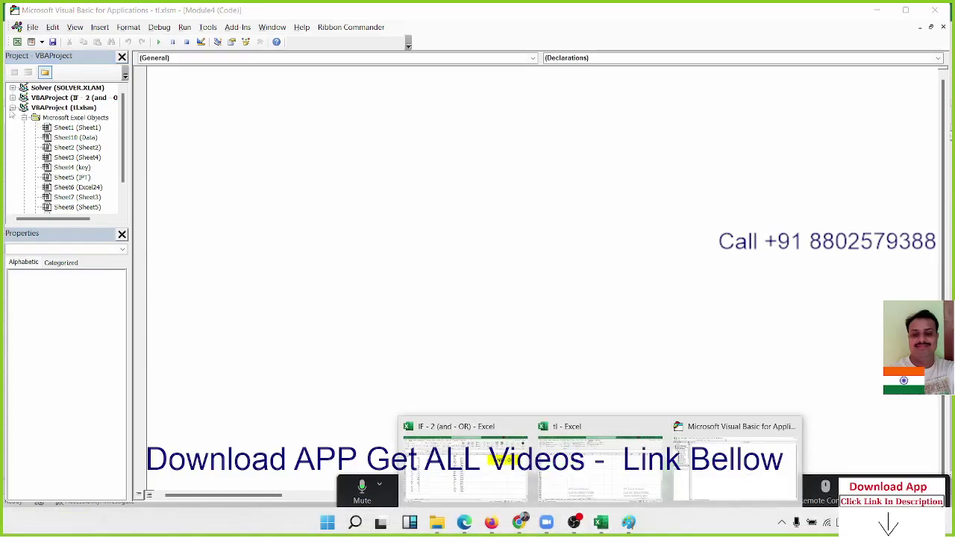
- Browse the Project Explorer, open Sheet1's empty code window, then select Sheet5 (IPT)
click(12, 108)
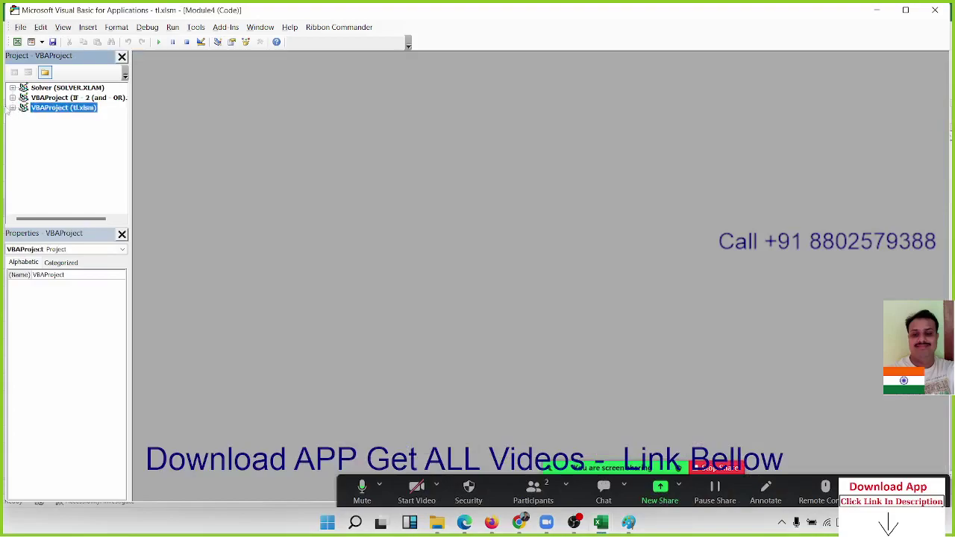
click(13, 98)
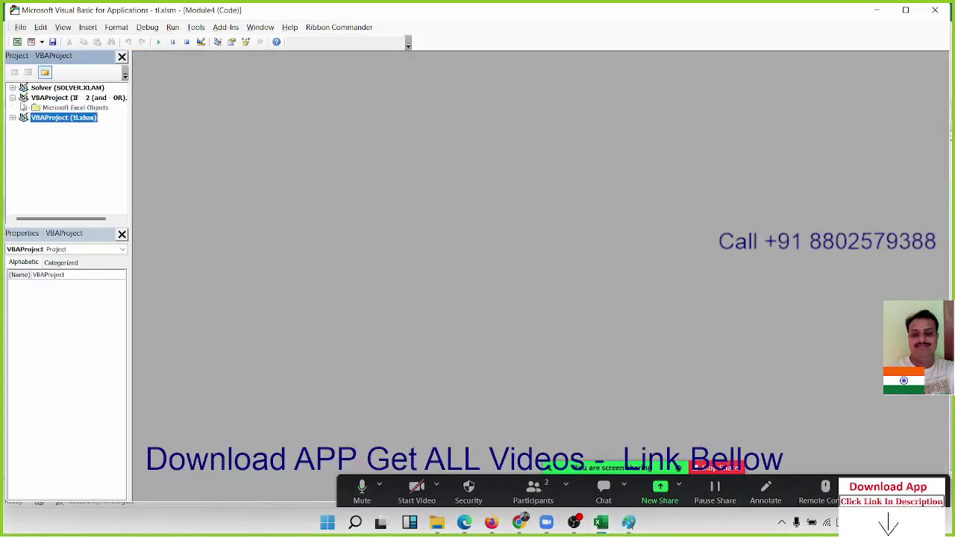
click(24, 107)
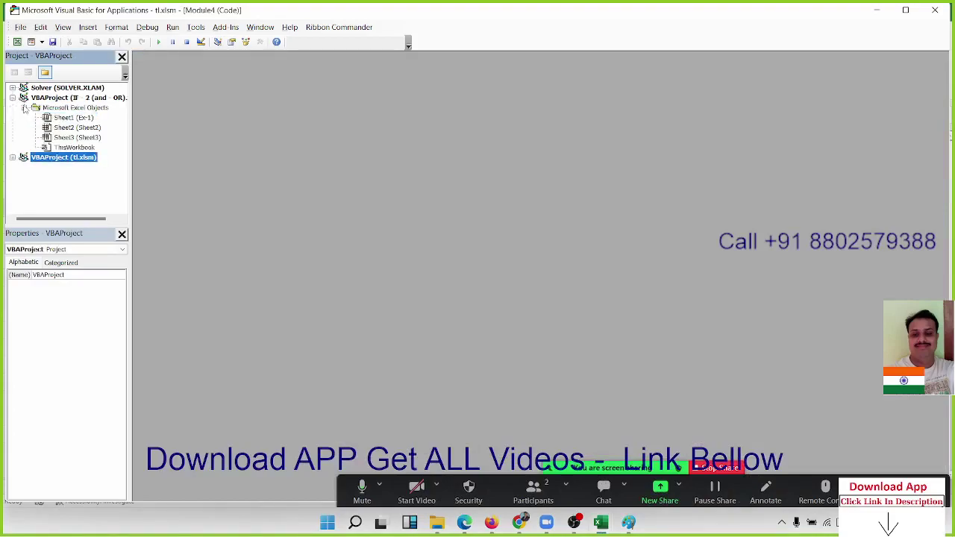
click(69, 129)
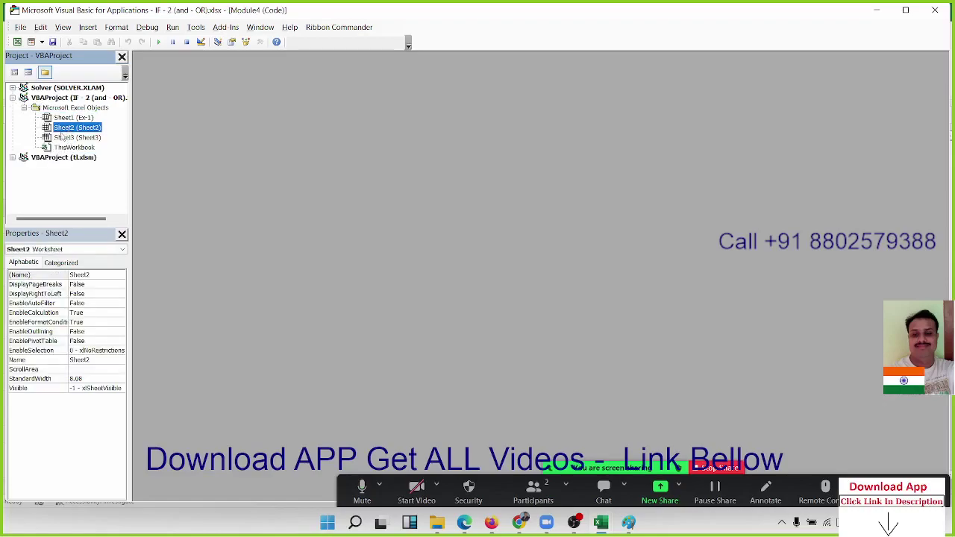
click(12, 157)
click(76, 118)
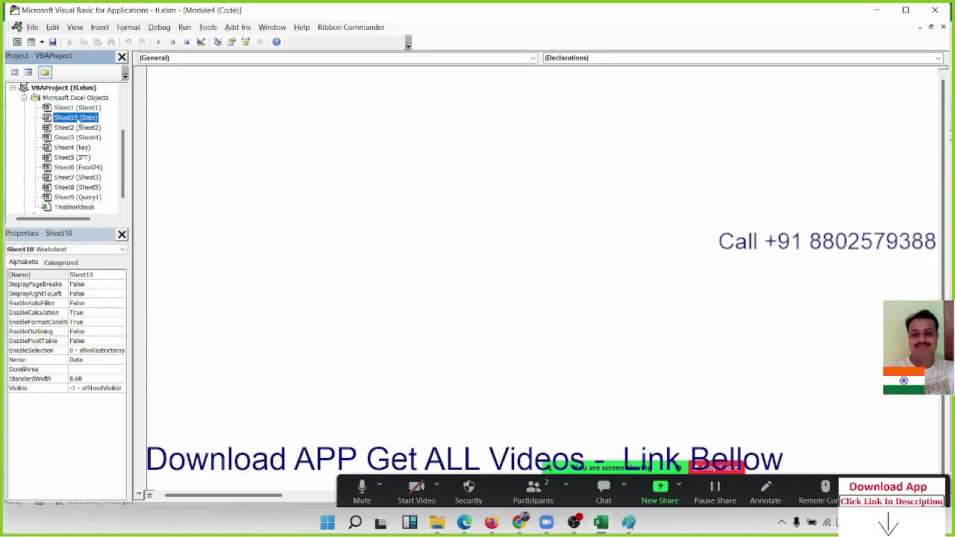
double_click(88, 109)
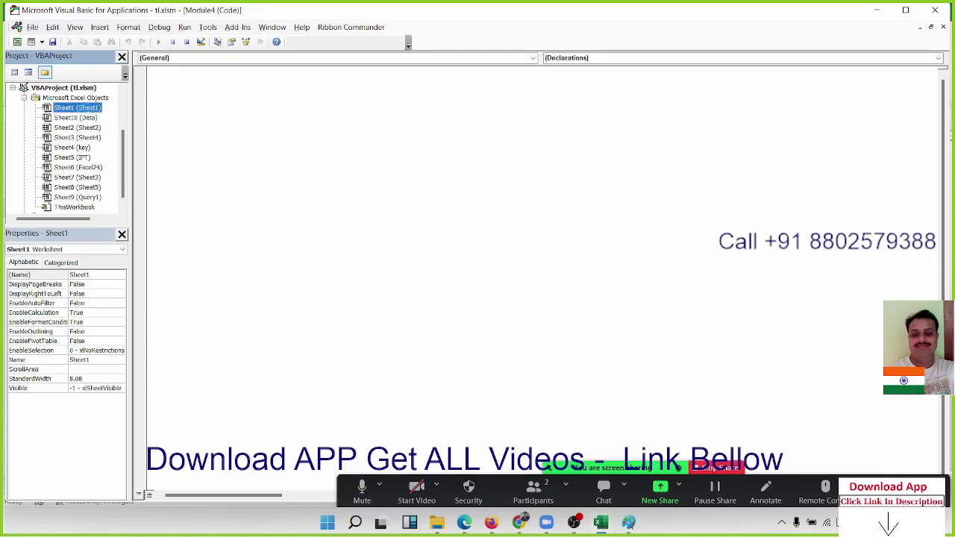
click(165, 98)
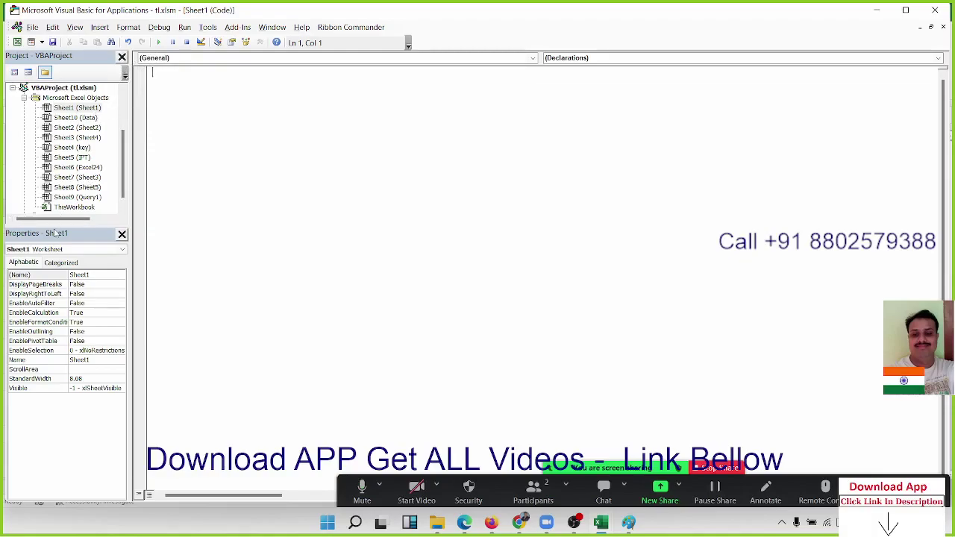
click(67, 157)
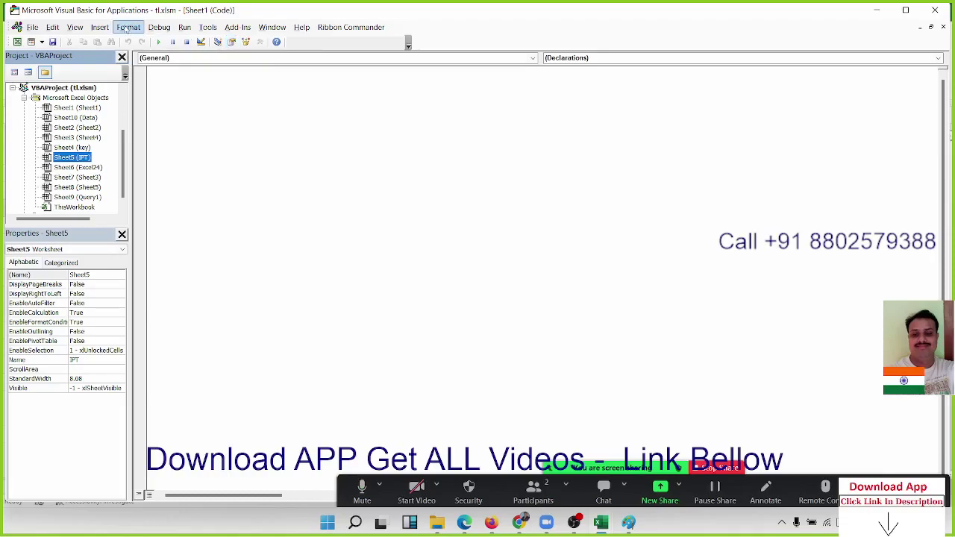
- Create an empty Sub rr() in Sheet3's code window, then switch back to Excel
click(75, 26)
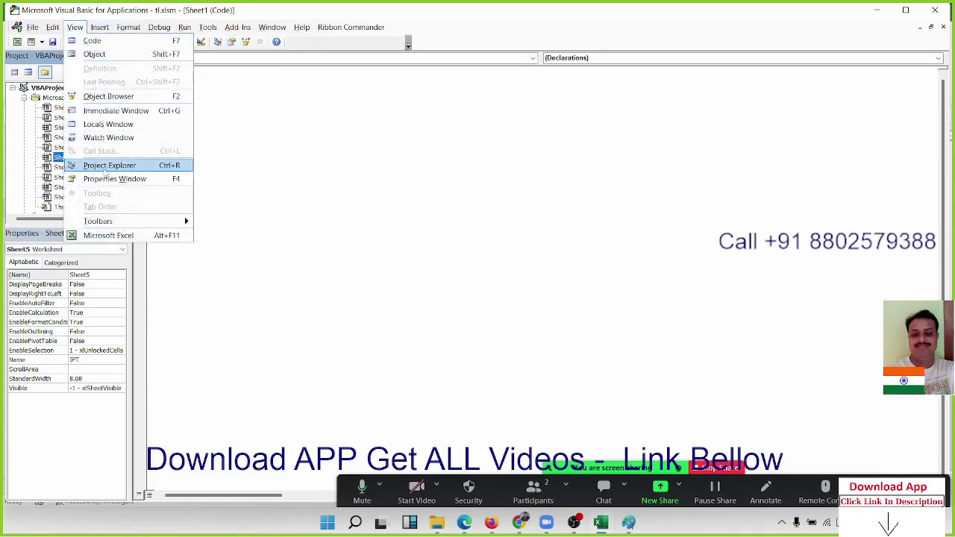
click(422, 135)
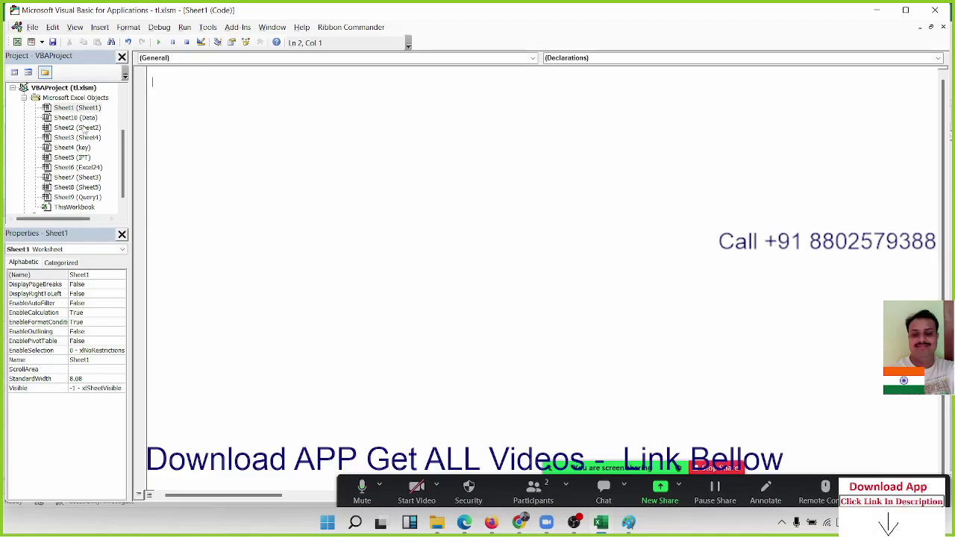
double_click(77, 138)
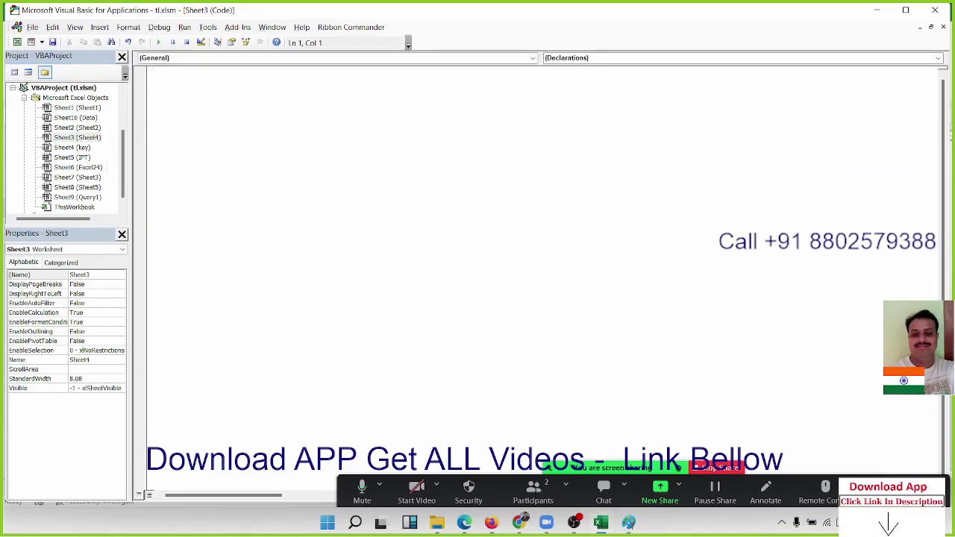
text(sub rr)
text(())
key(Return)
key(alt+F11)
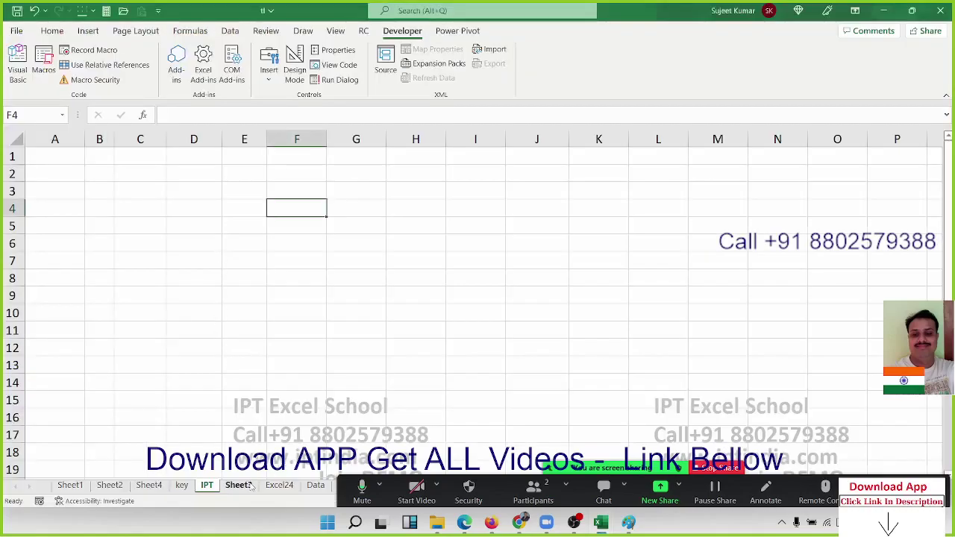
- Delete the Sheet4 worksheet from workbook tl and switch to the VBA editor
click(153, 486)
right_click(153, 489)
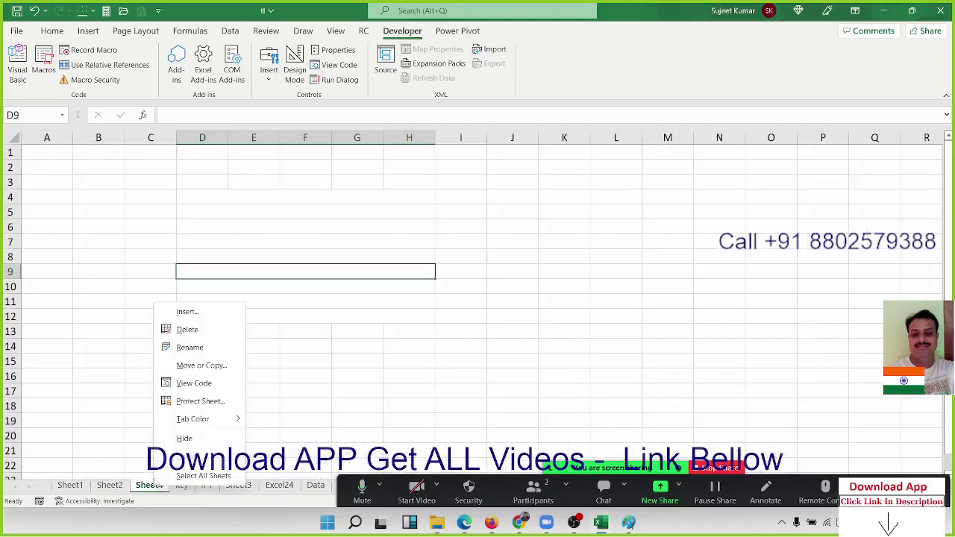
click(183, 333)
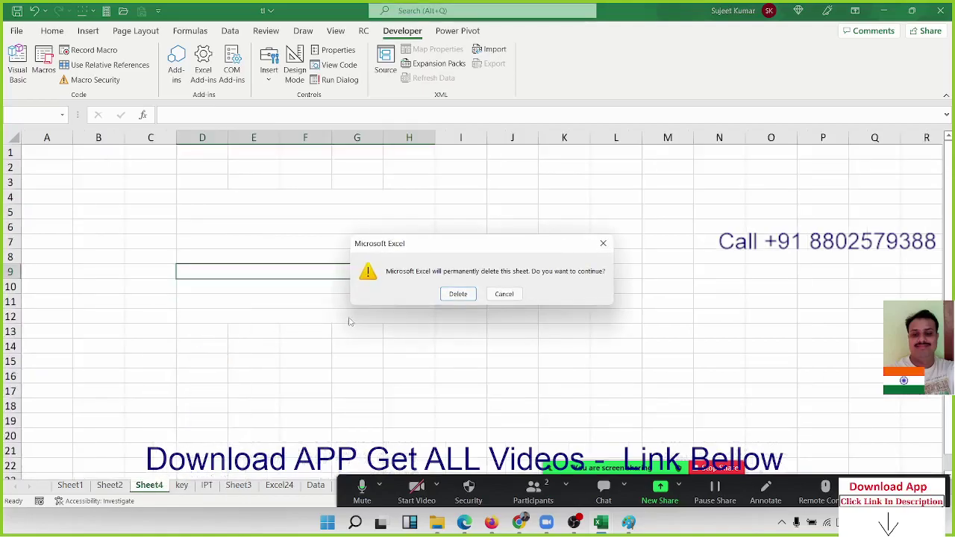
click(457, 294)
key(alt+F11)
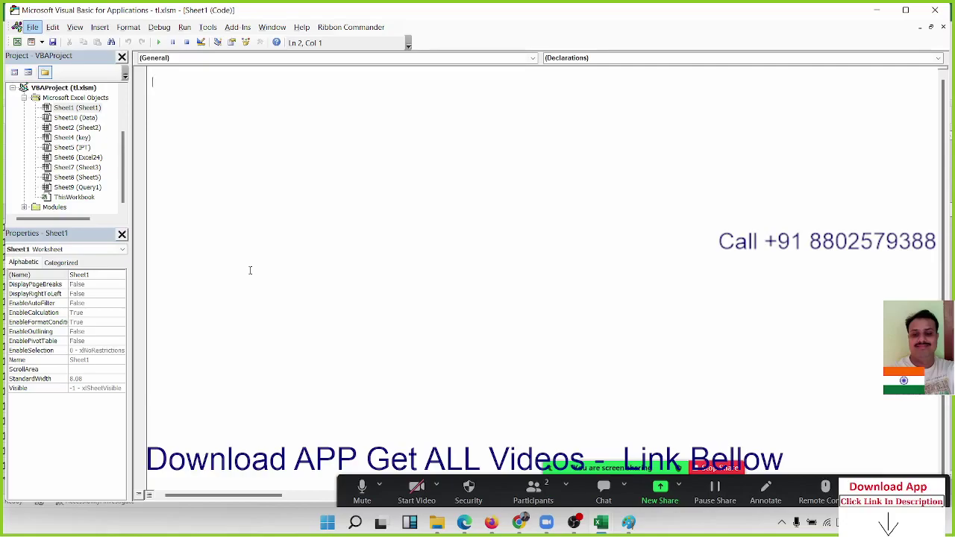
- Insert a new empty Module5 into the tl.xlsm project
click(125, 139)
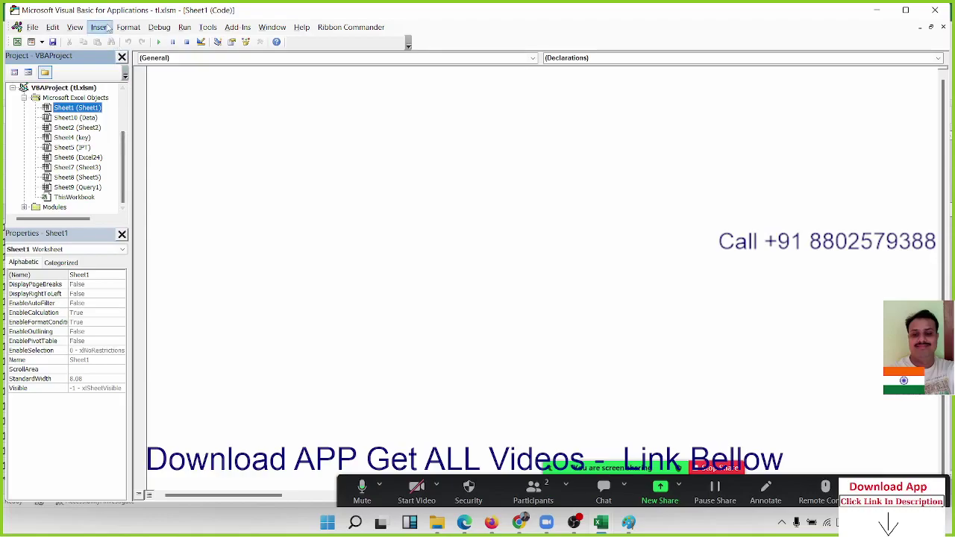
click(100, 27)
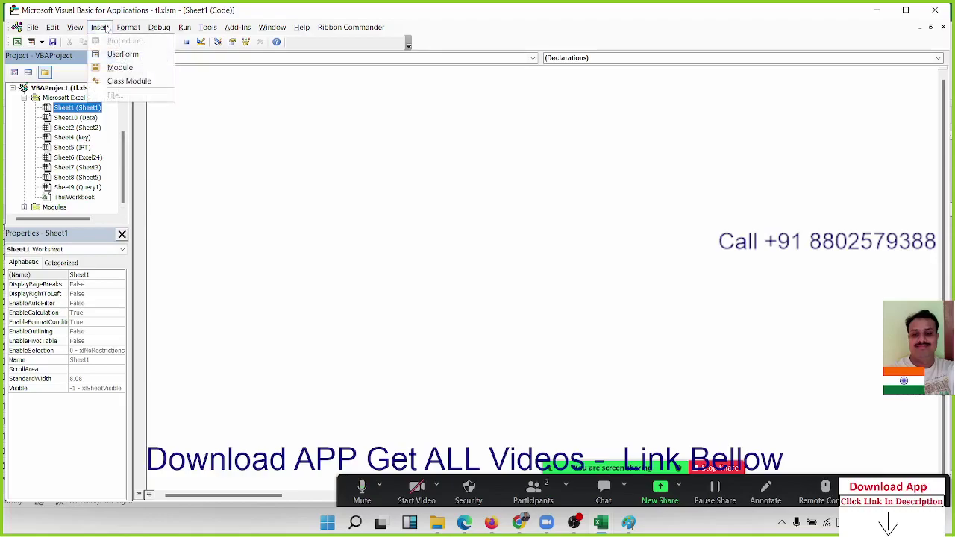
click(120, 68)
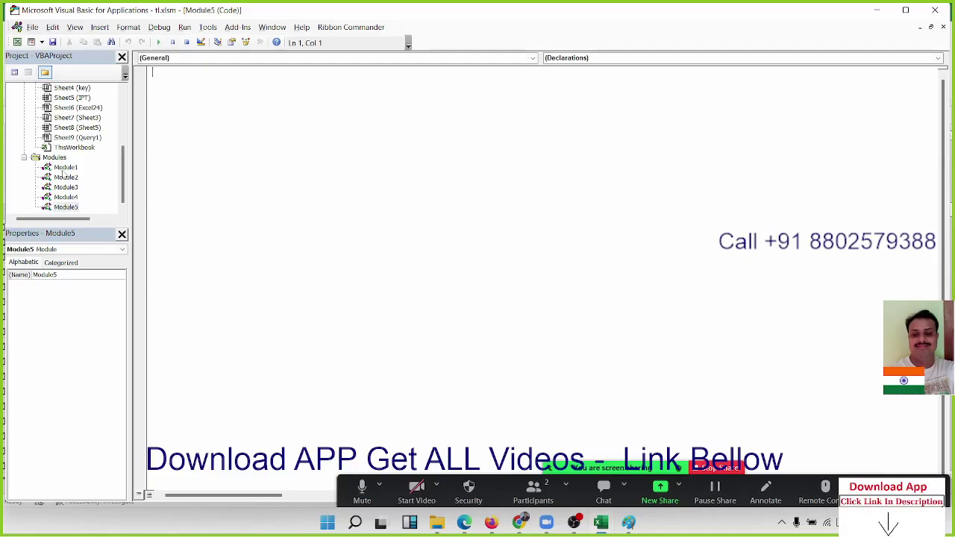
- Declare Sub test_today() in Module5, joining 'test today' with an underscore
text(su)
text(b)
text(rr)
key(BackSpace)
key(BackSpace)
text(test )
text(today)
text(())
key(Return)
- Add blank lines inside the test_today procedure body
key(Return)
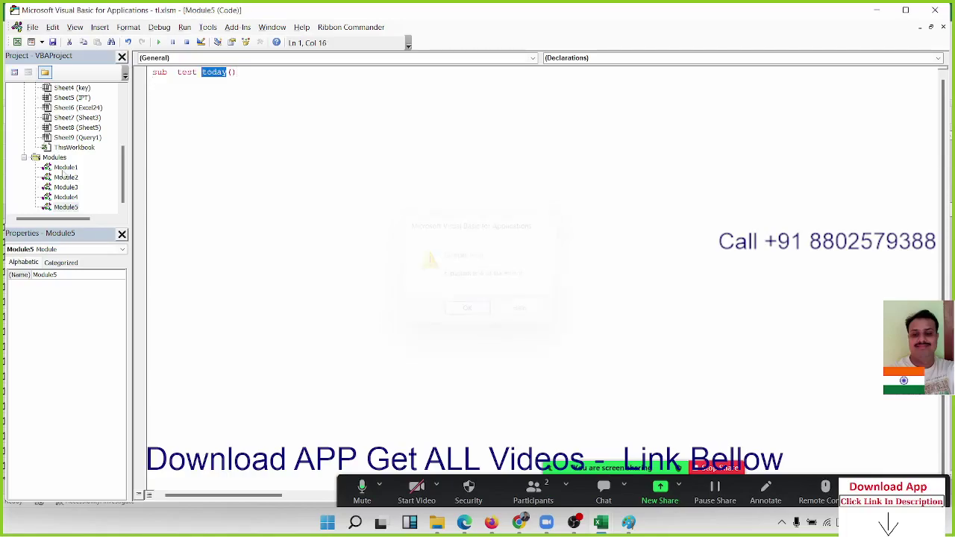
click(202, 71)
key(shift+Left)
key(Right)
key(shift+Left)
text(_)
key(End)
key(Return)
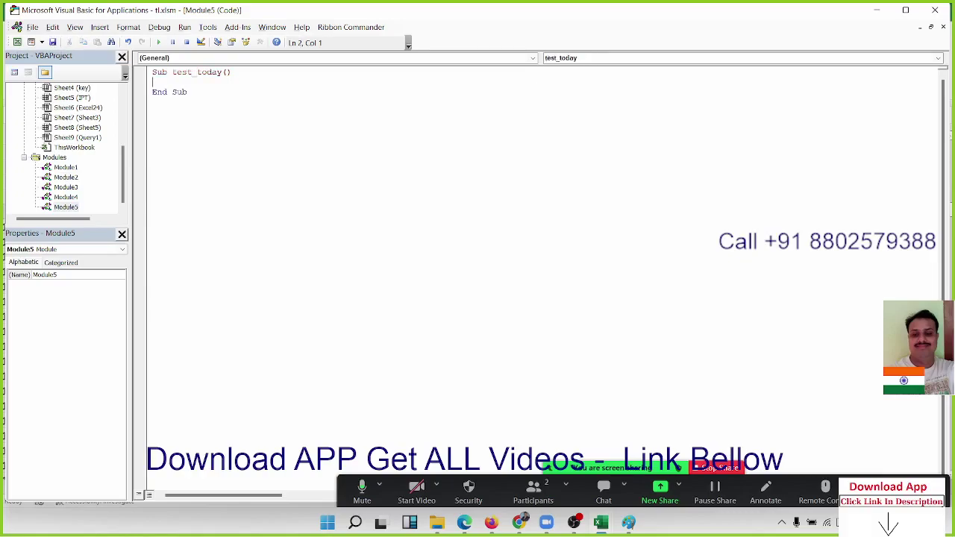
key(Return)
key(Return)
key(Up)
key(Up)
key(Up)
key(Up)
key(shift+Right)
key(shift+Right)
key(shift+Right)
key(shift+Right)
key(Right)
key(shift+Right)
key(shift+Right)
key(shift+Right)
key(shift+Right)
key(shift+Right)
key(shift+Right)
key(shift+Right)
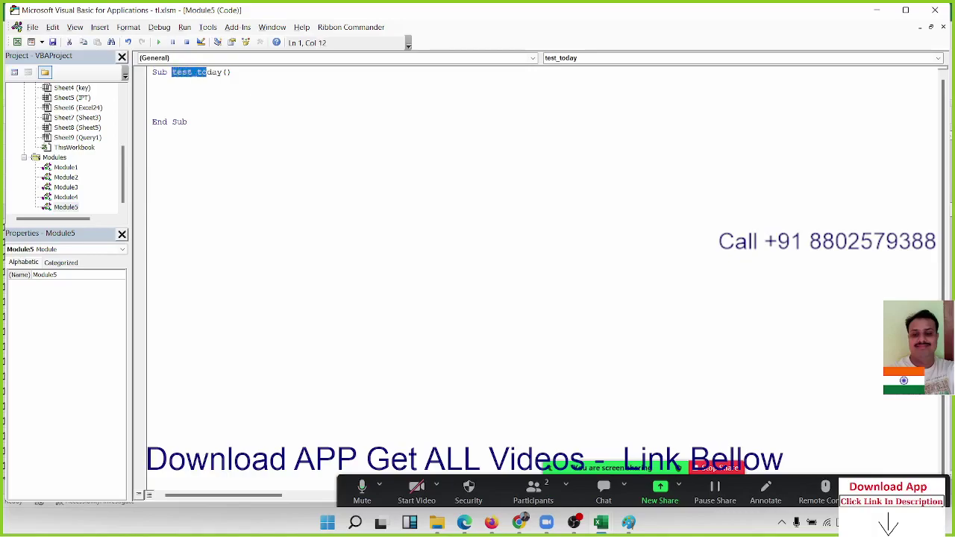
key(shift+Right)
key(shift+Right)
key(Down)
key(Return)
text(ra)
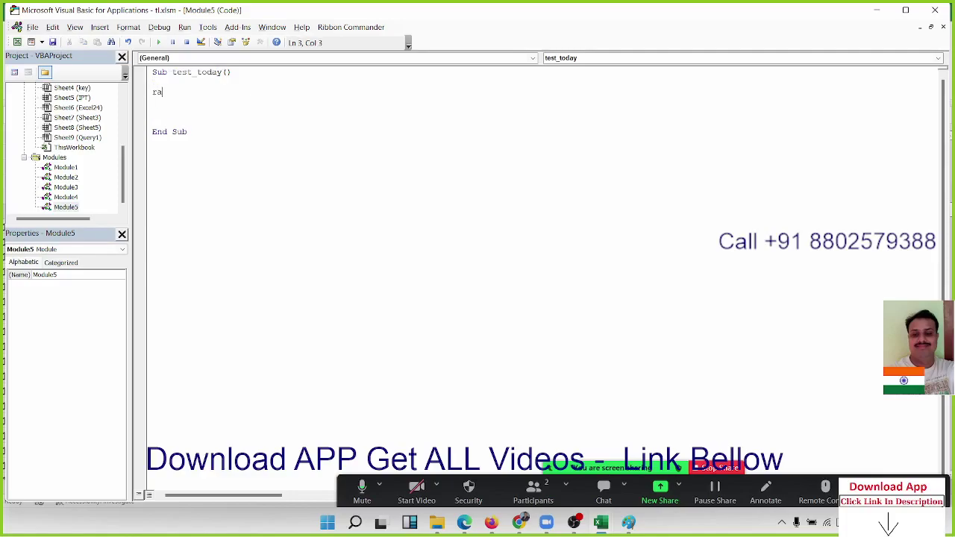
key(BackSpace)
- Below End Sub, declare a new Sub raj1() procedure
key(BackSpace)
click(153, 151)
key(Return)
text(sy)
key(BackSpace)
text(u)
text(b raj)
text(1())
key(Return)
- In Excel's Macros list, check test_today and raj1, then close it without running anything
key(alt+F11)
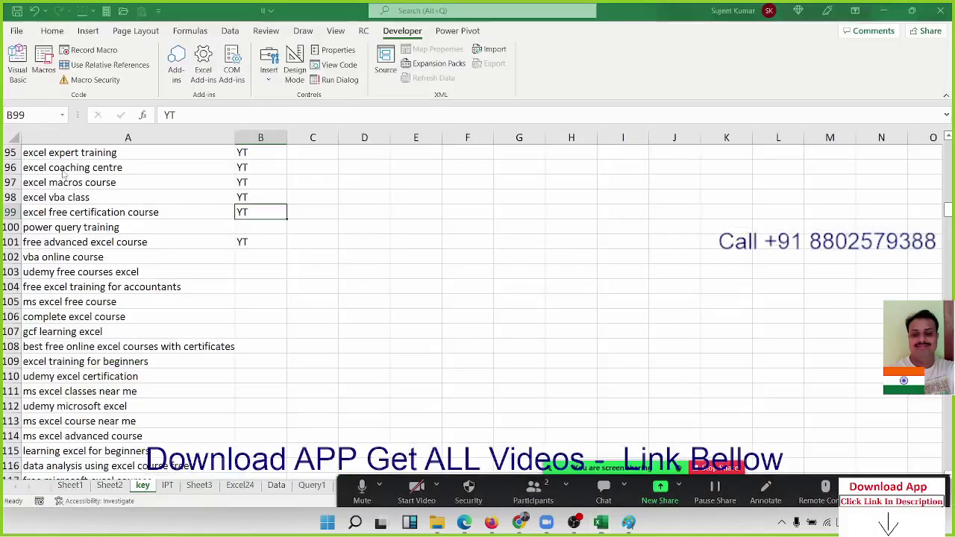
click(43, 69)
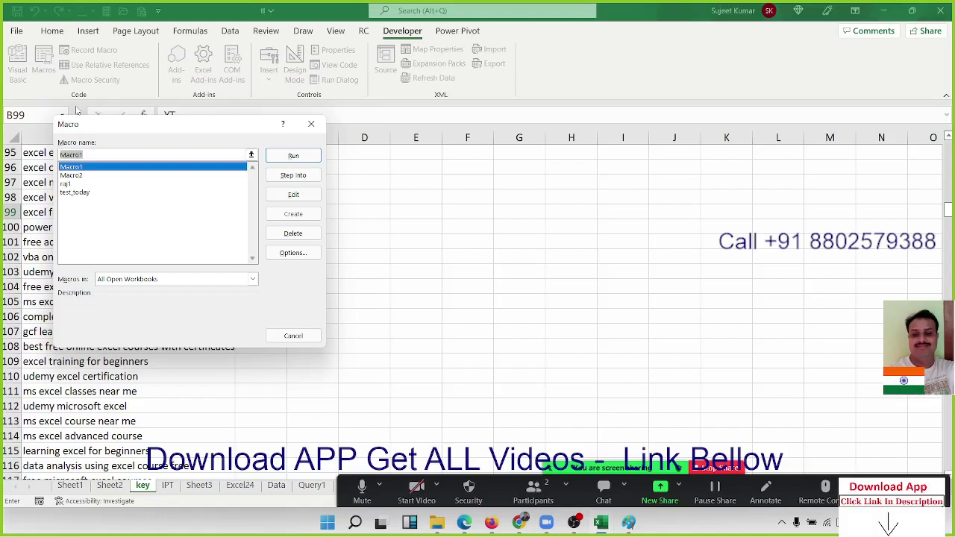
click(75, 193)
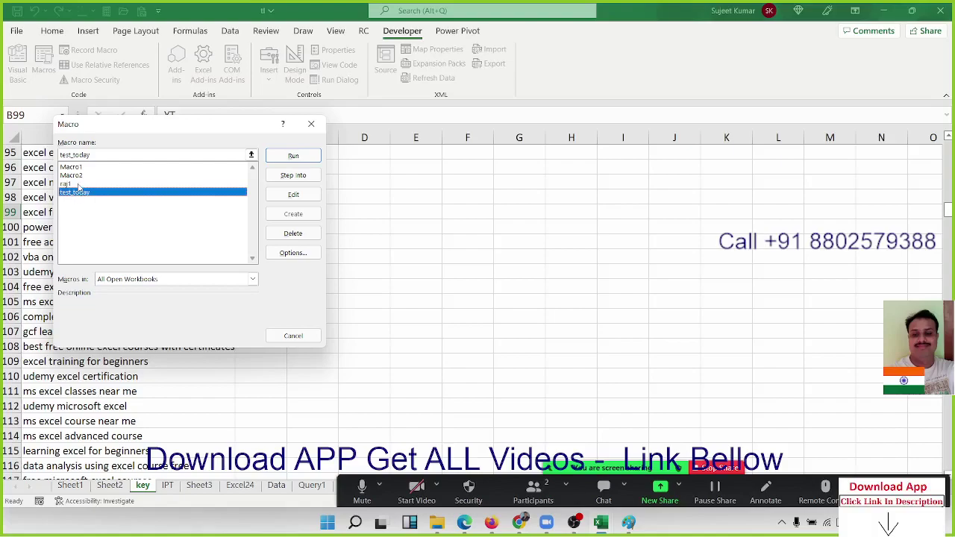
click(78, 184)
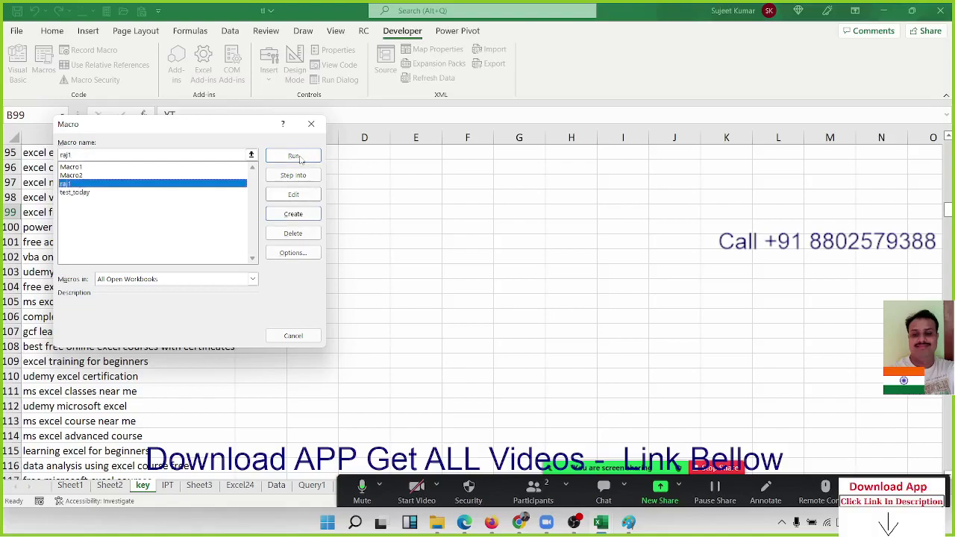
click(237, 156)
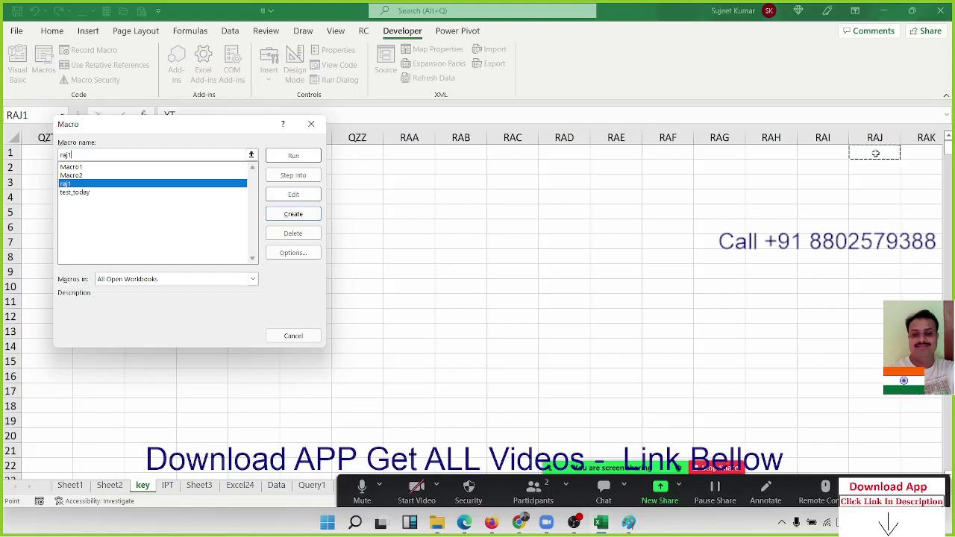
key(Return)
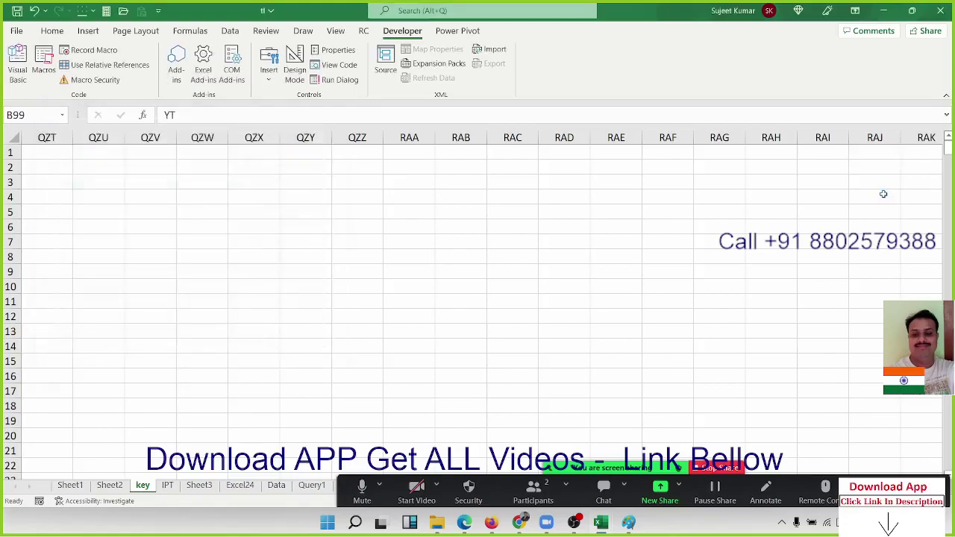
- Select cell RAJ1, jump to XFD1 and back to A1, then return to the VBA editor
click(883, 155)
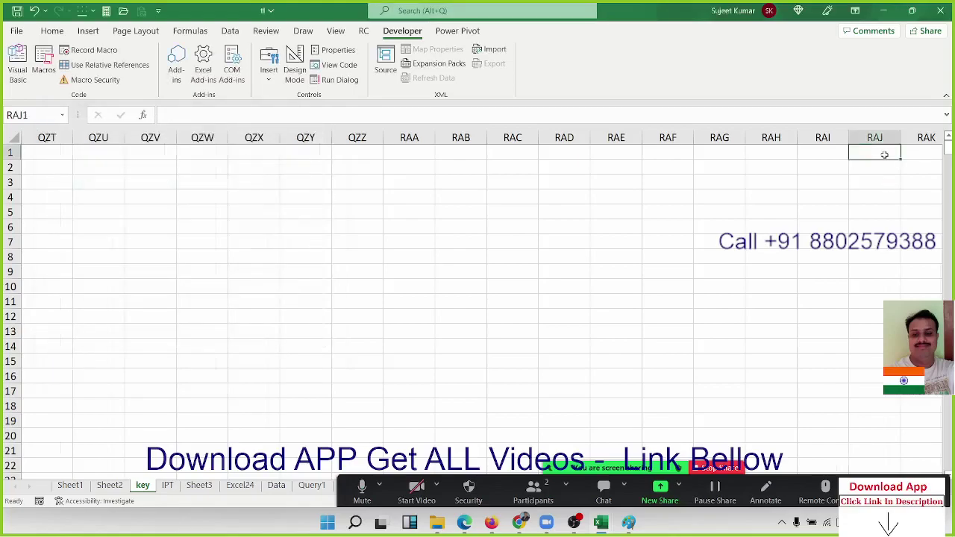
key(ctrl+Right)
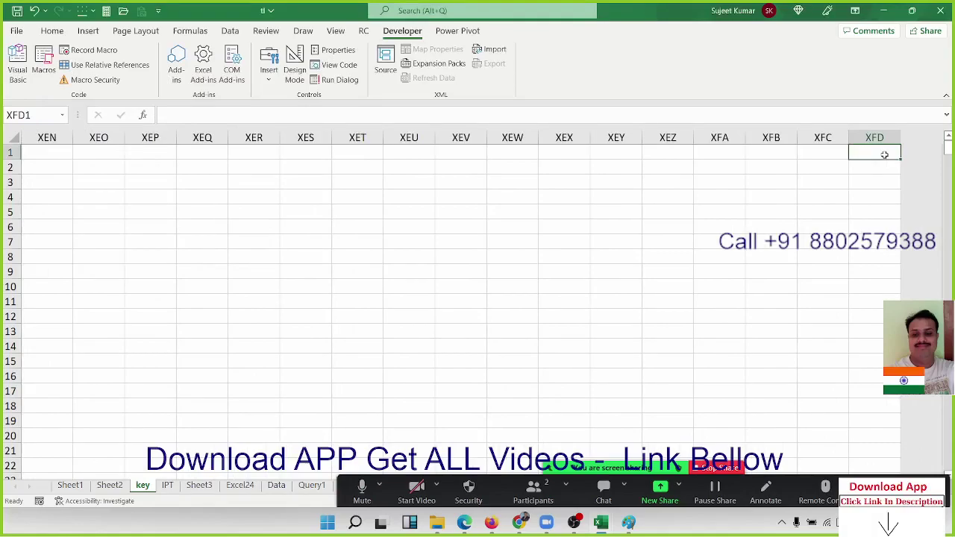
key(ctrl+Left)
key(ctrl+Left)
key(ctrl+Left)
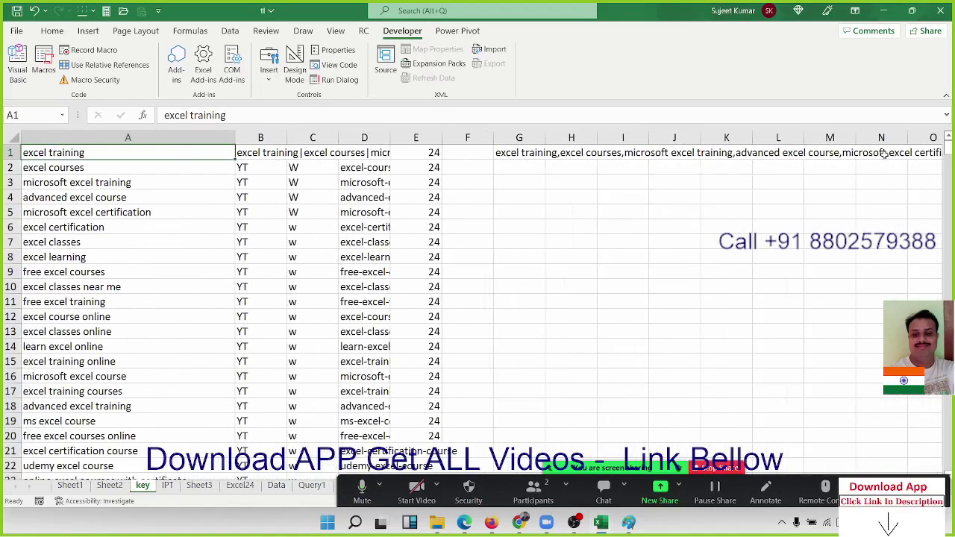
key(alt+F11)
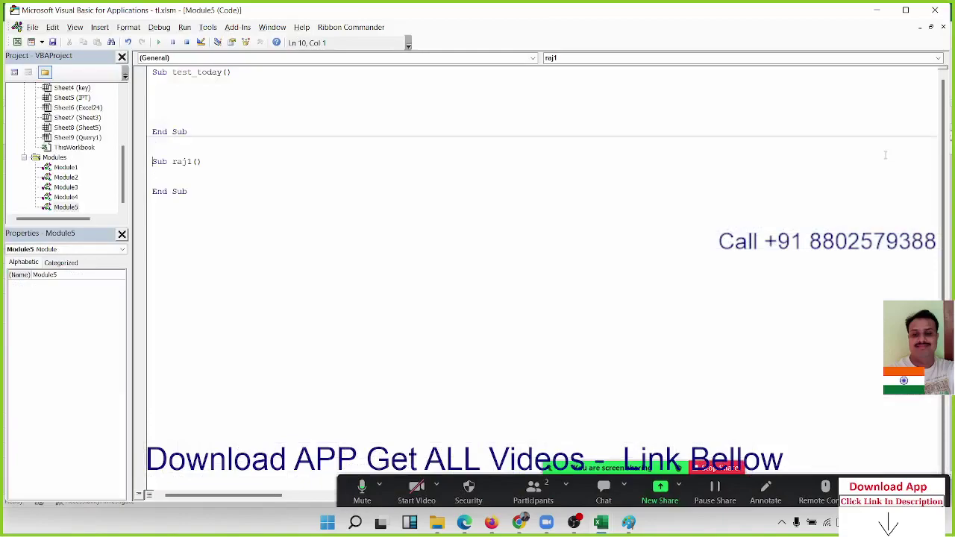
- Rename Sub raj1() to raj_1 with an underscore and add a blank line inside it
key(Up)
key(Up)
text(_)
key(Down)
key(Return)
key(Return)
key(Return)
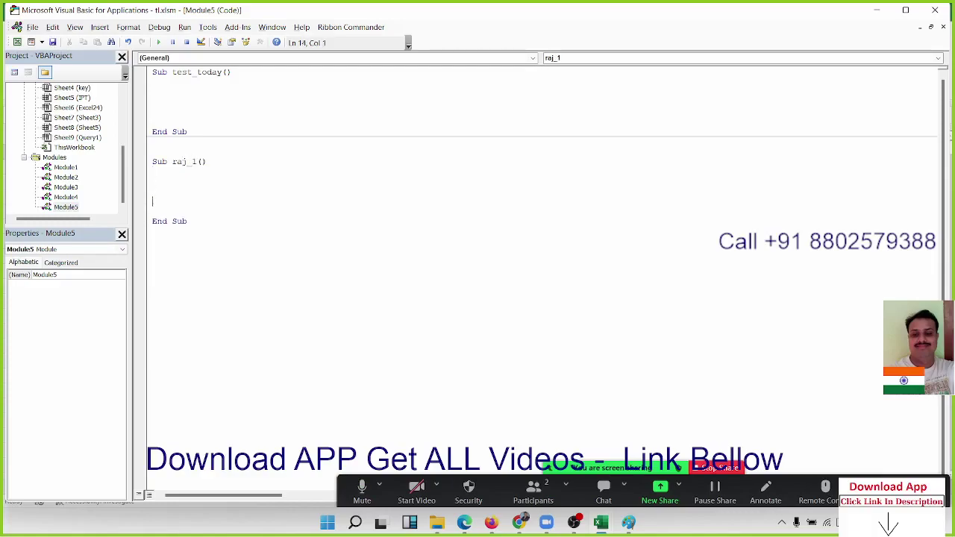
click(153, 82)
key(shift+Down)
key(shift+Down)
key(shift+Down)
key(shift+Down)
key(shift+Down)
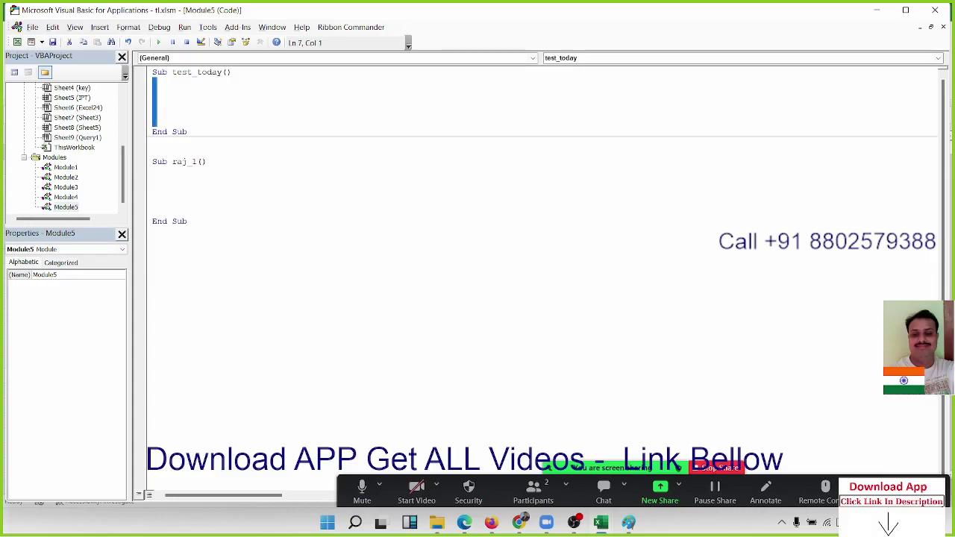
click(876, 10)
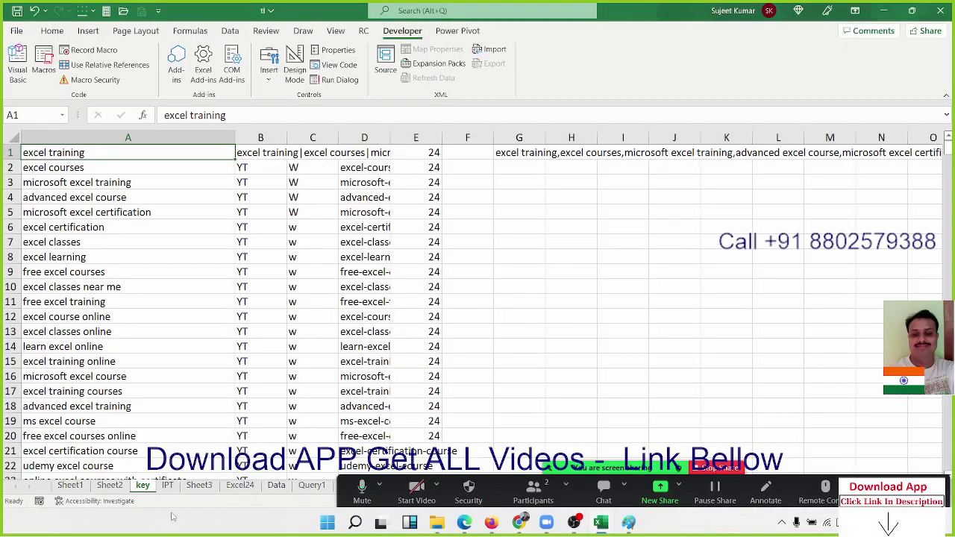
- On the IPT sheet, enter Analysis, Algorithm, Code and Test in H1:H4
click(168, 484)
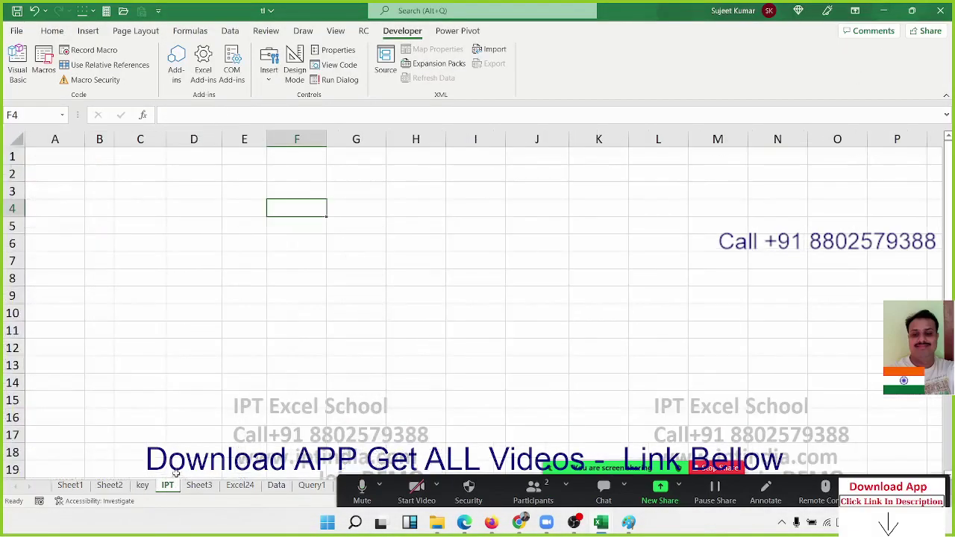
click(404, 158)
text(A)
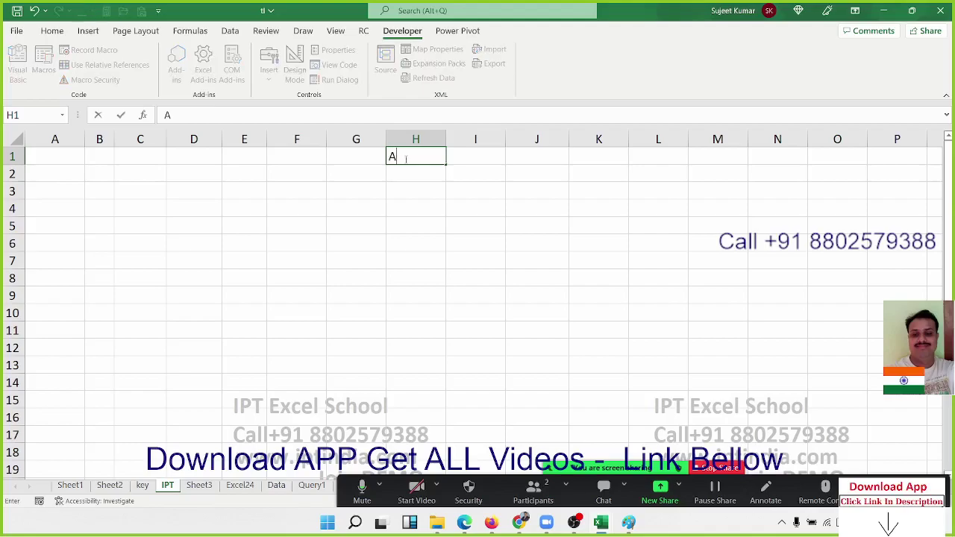
text(naly)
text(sis)
key(Return)
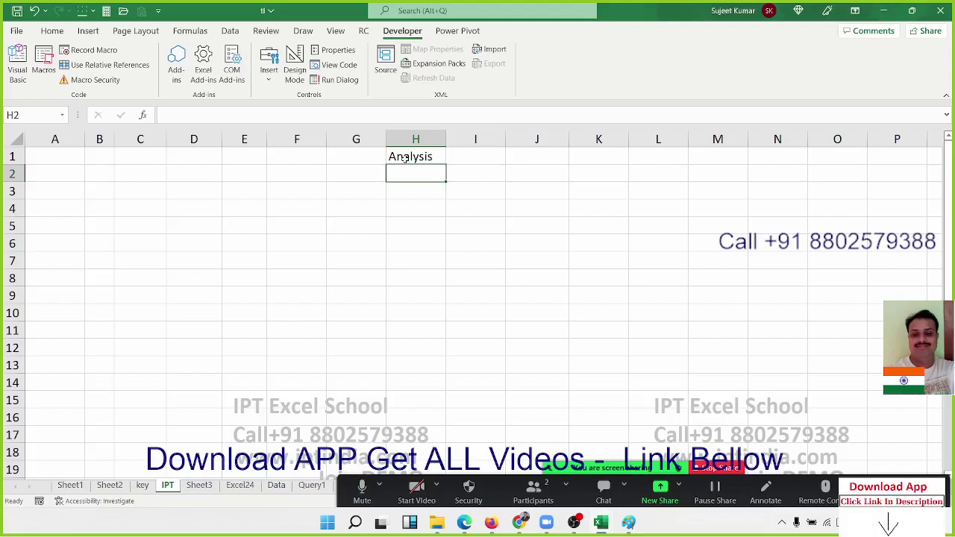
text(Al)
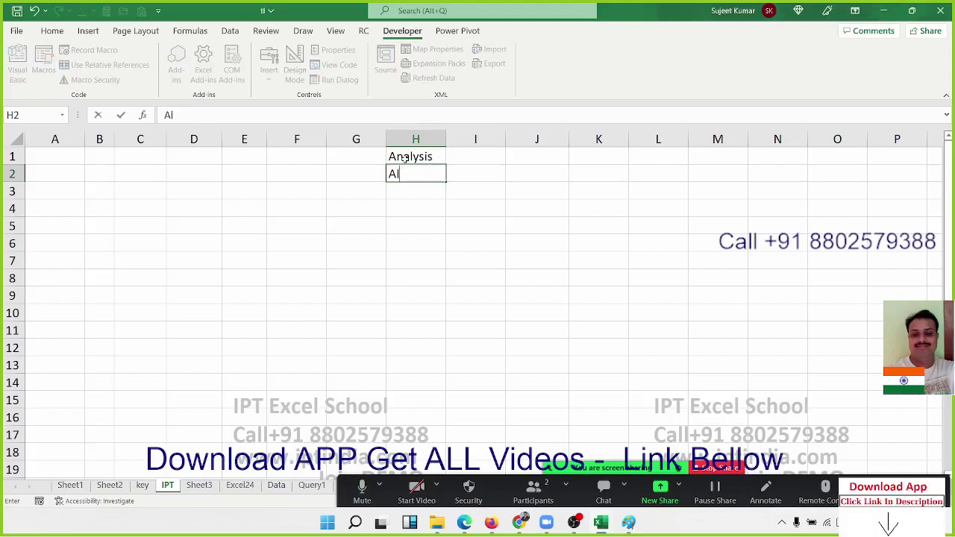
text(gorit)
text(hm)
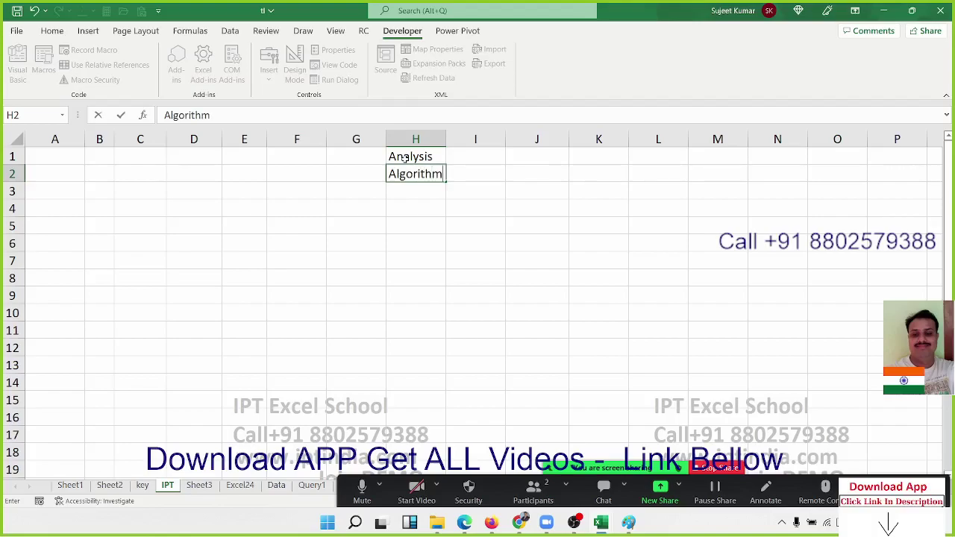
key(Return)
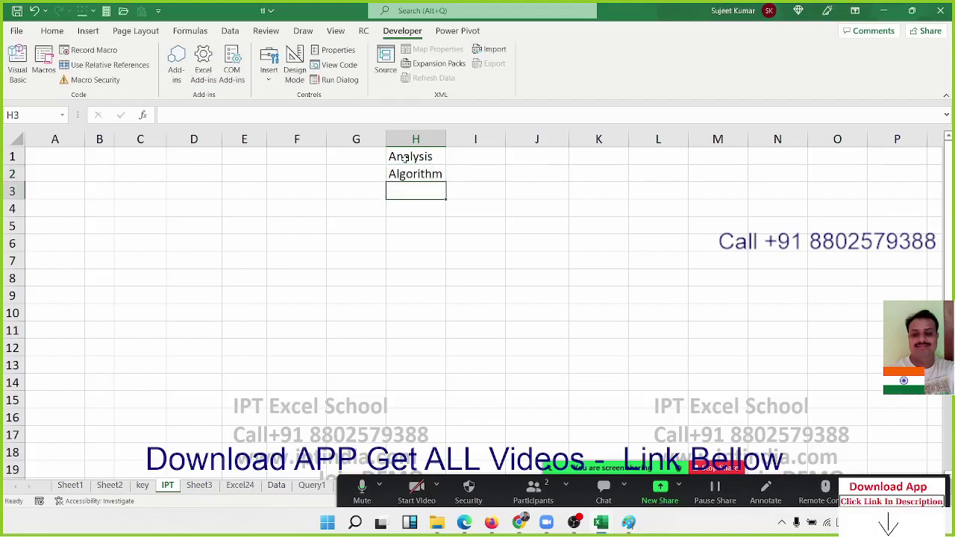
text(Code)
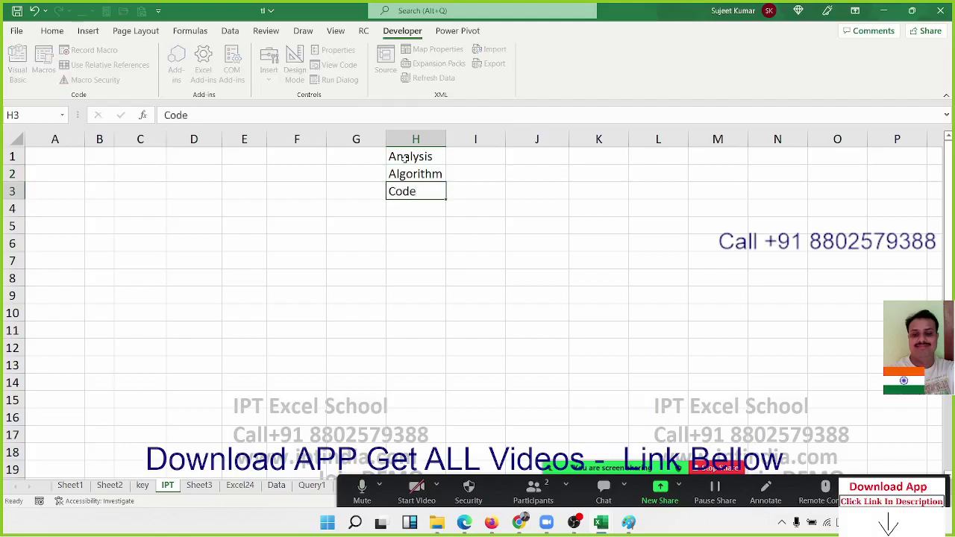
key(Return)
text(Te)
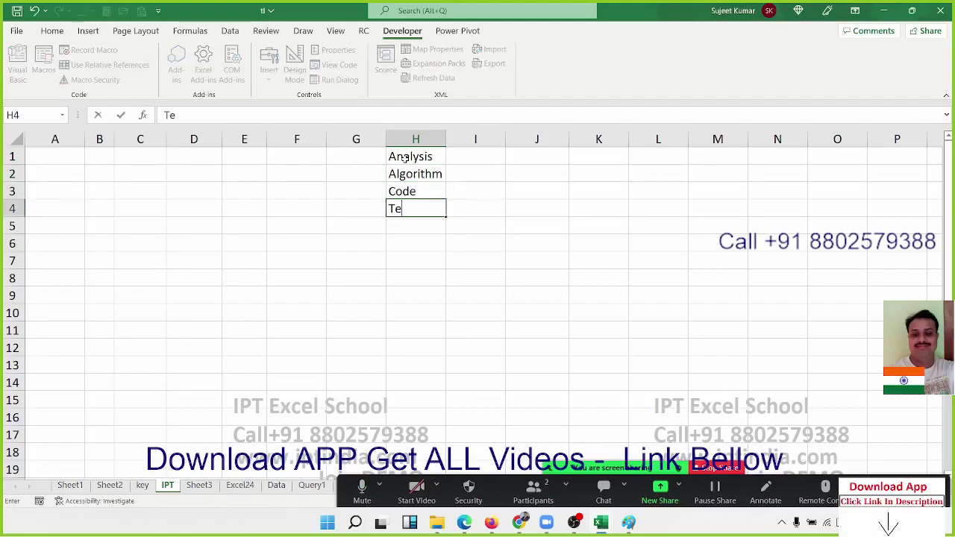
text(st)
key(Tab)
- Enter Re-Code in I4, Re-Test in J4 and Apply in H5, then go to A1
text(R)
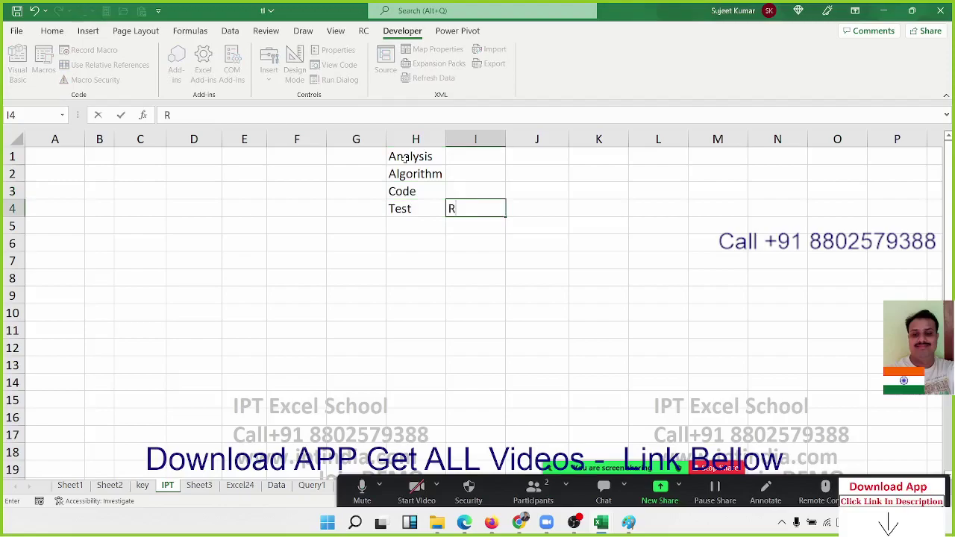
text(e-Code)
key(Tab)
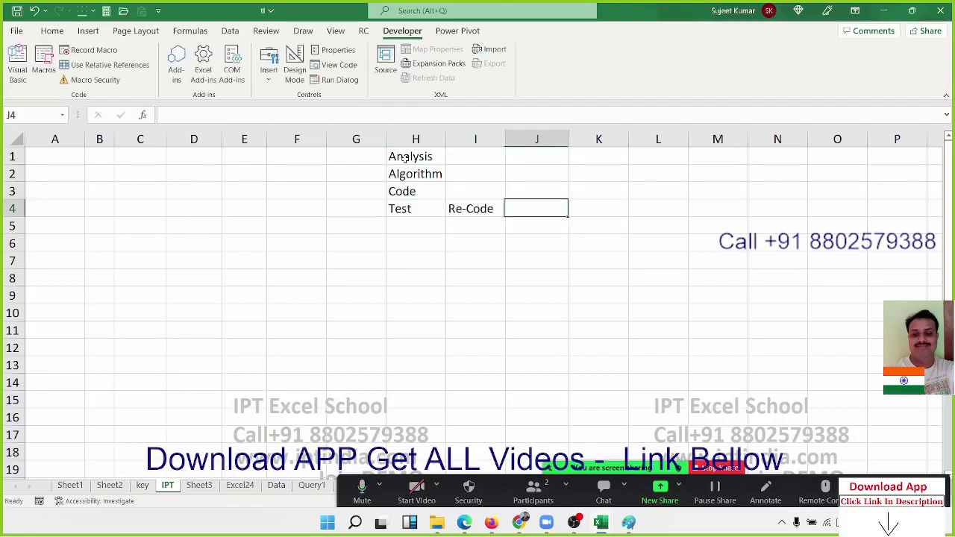
text(Re-)
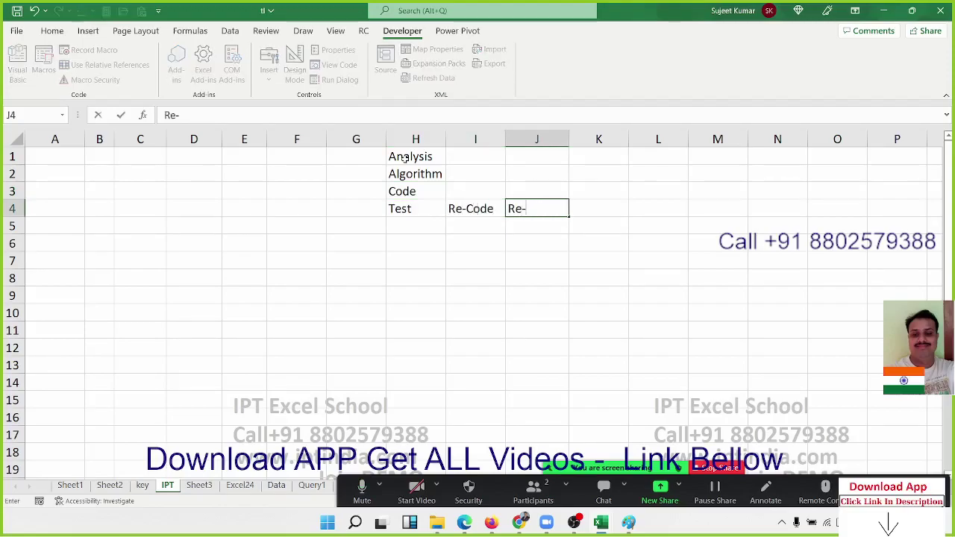
text(Test)
key(Return)
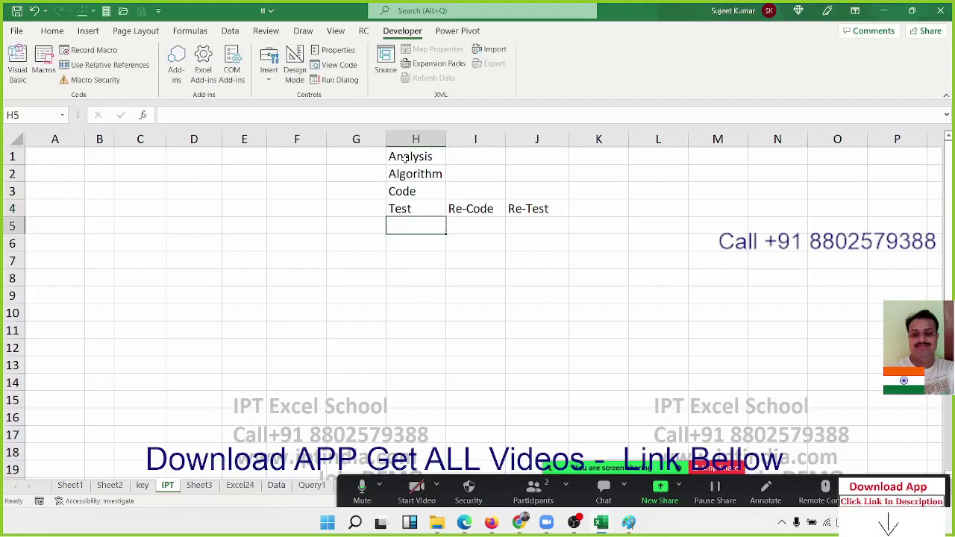
text(Appl)
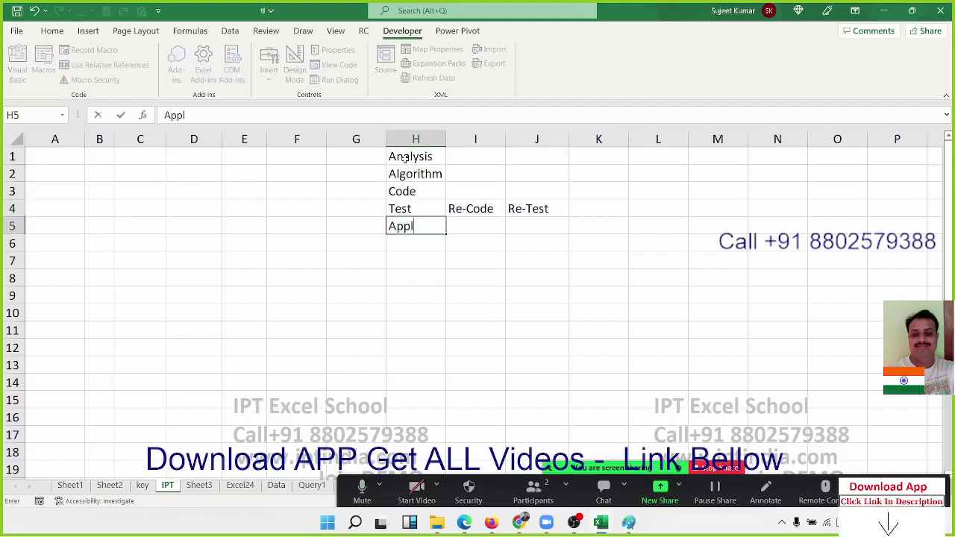
text(y)
key(Up)
key(Up)
key(Up)
key(Up)
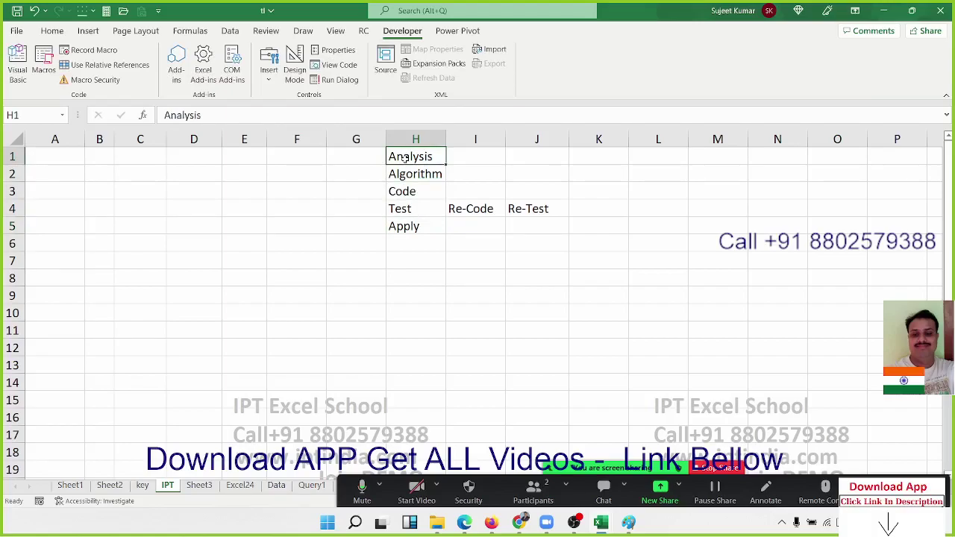
key(Down)
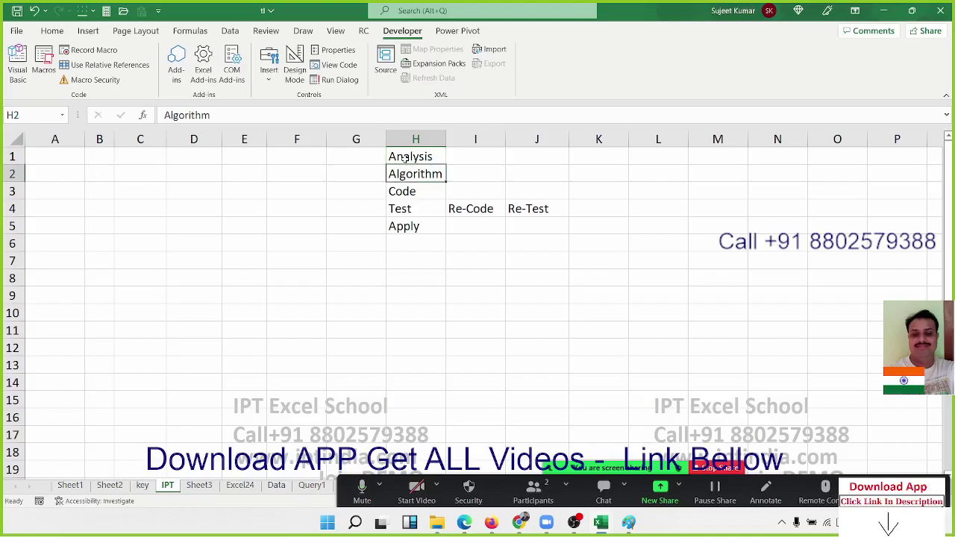
key(Left)
key(Left)
key(Left)
key(Left)
key(Left)
key(Left)
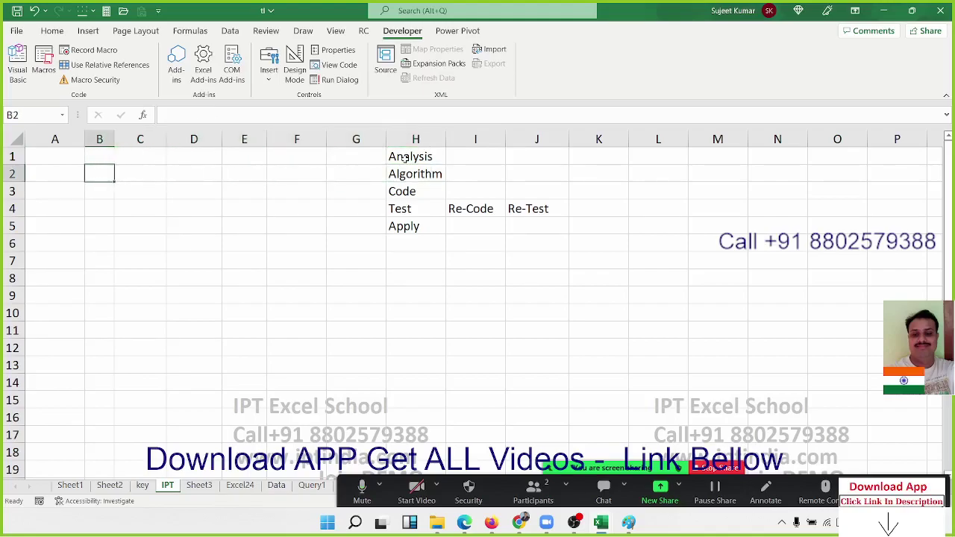
key(Left)
key(Up)
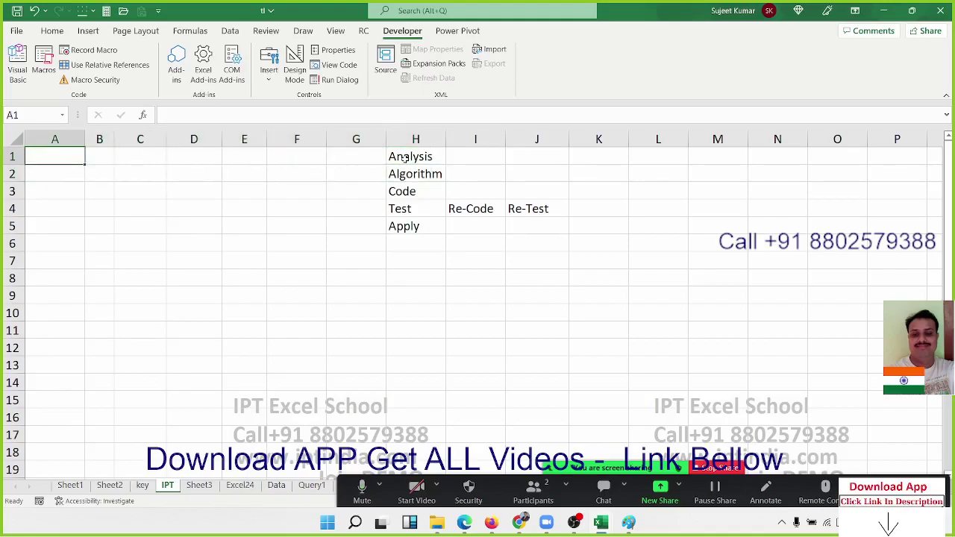
- Enter the headers Name, Roll and Marks in A1:C1
text(Name)
key(Tab)
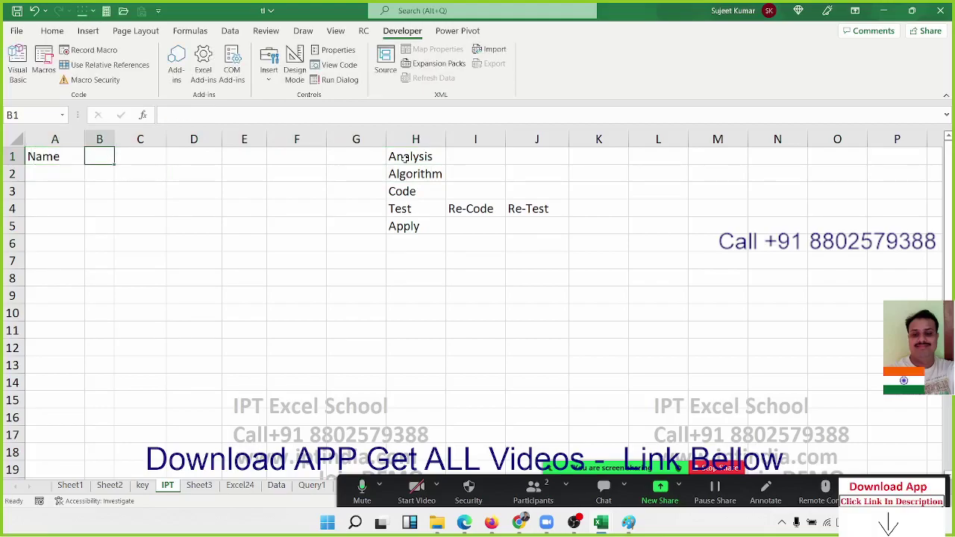
text(Roll)
key(Tab)
text(Ma)
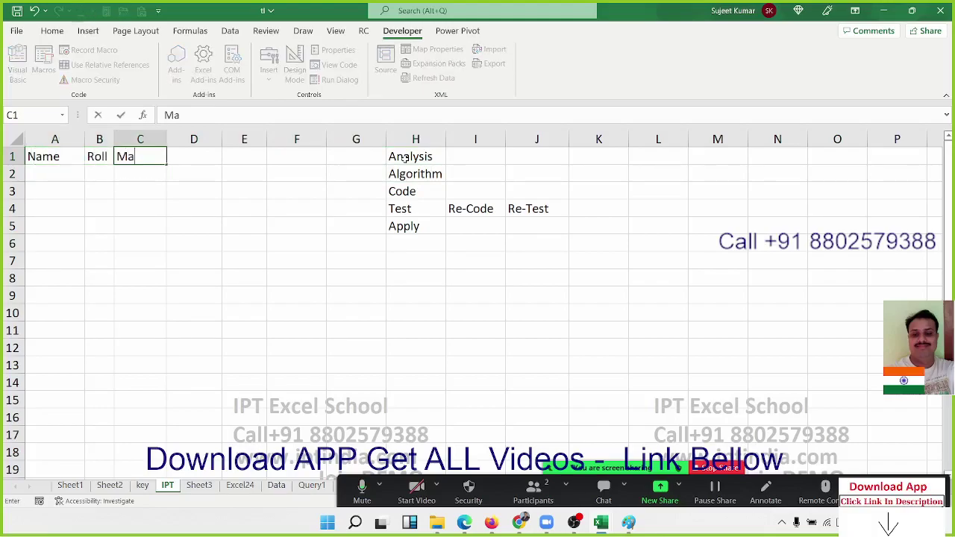
text(rks)
key(Return)
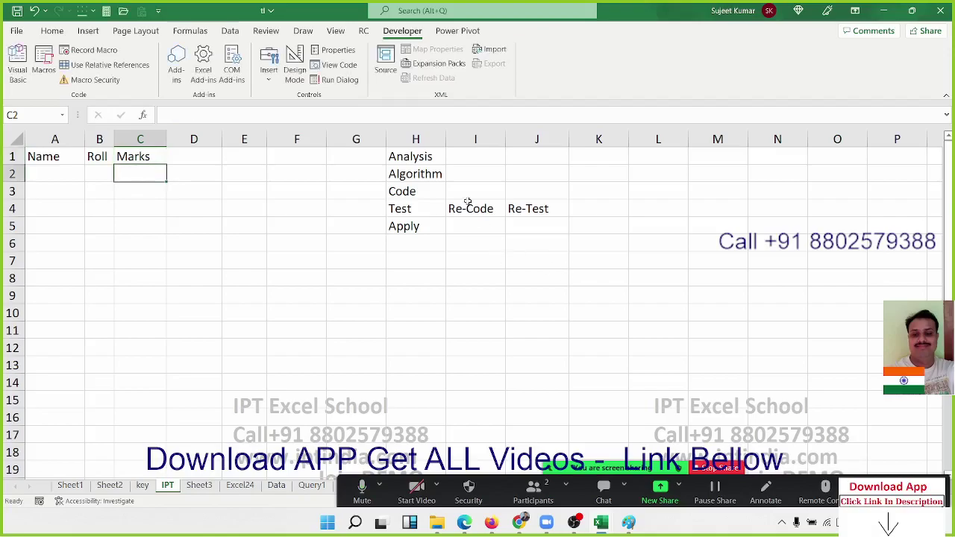
- List the first steps start, select a1 and enter name in F2:F4
click(433, 174)
click(319, 260)
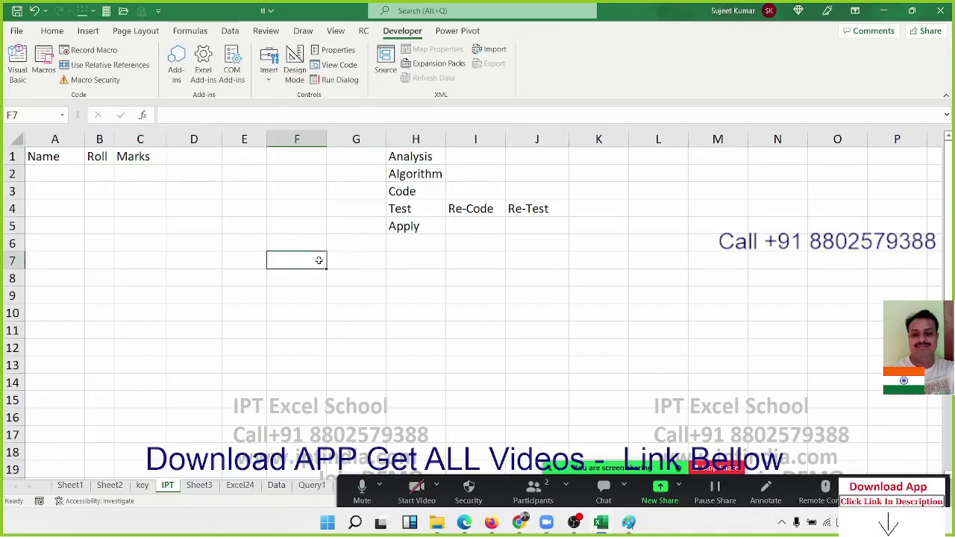
key(Up)
key(Up)
key(Up)
key(Up)
key(Up)
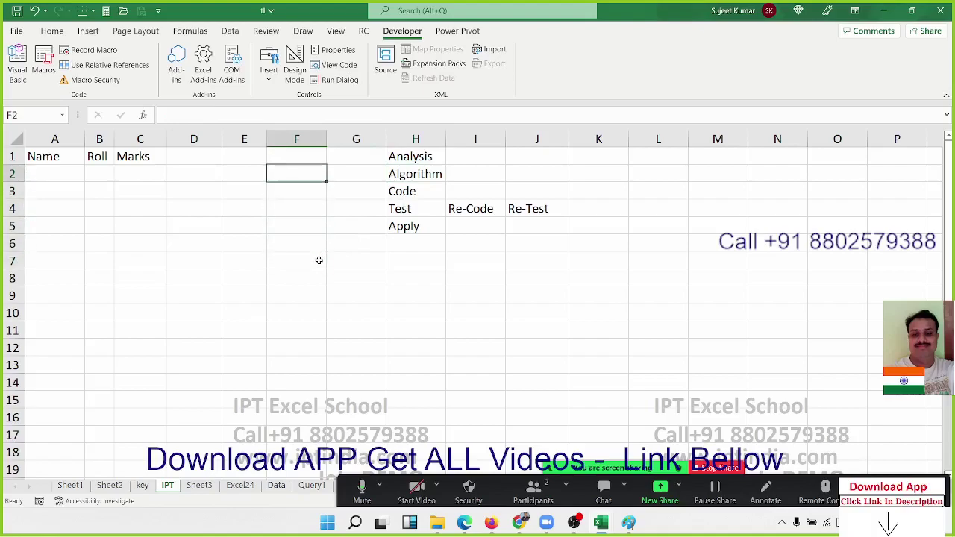
text(start)
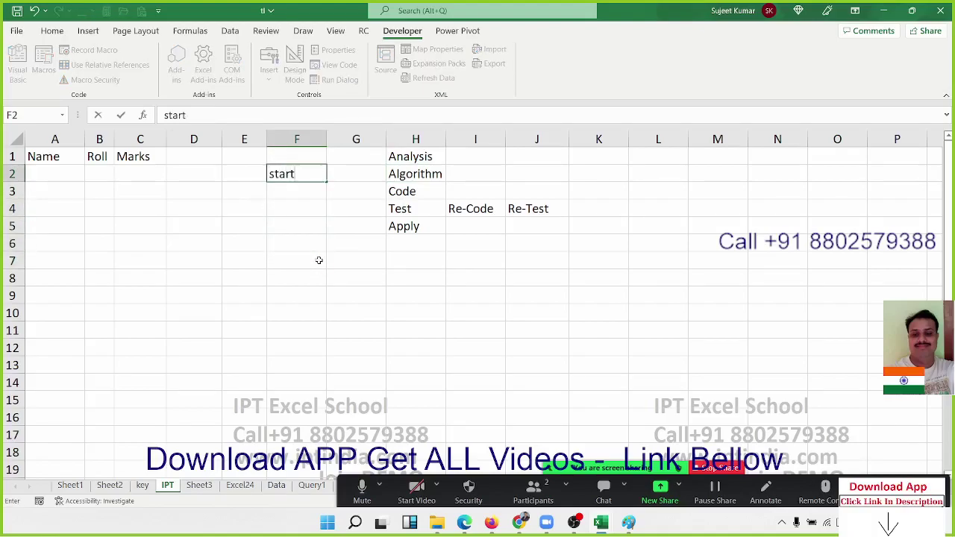
key(Return)
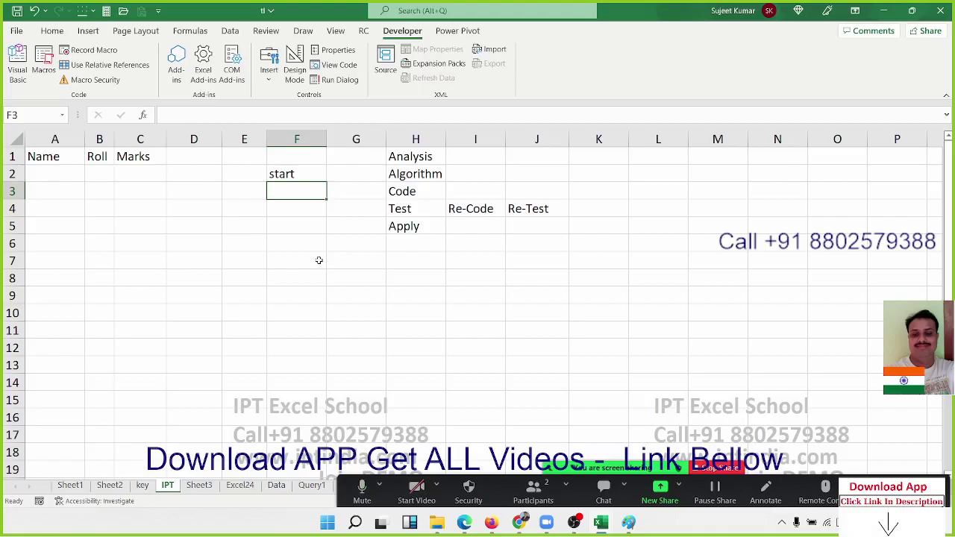
text(select )
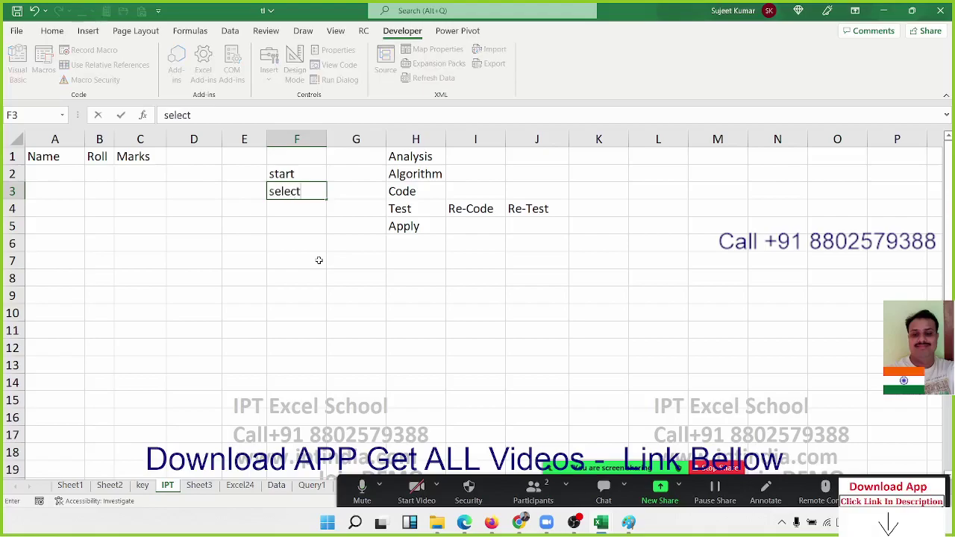
text(a1)
key(Return)
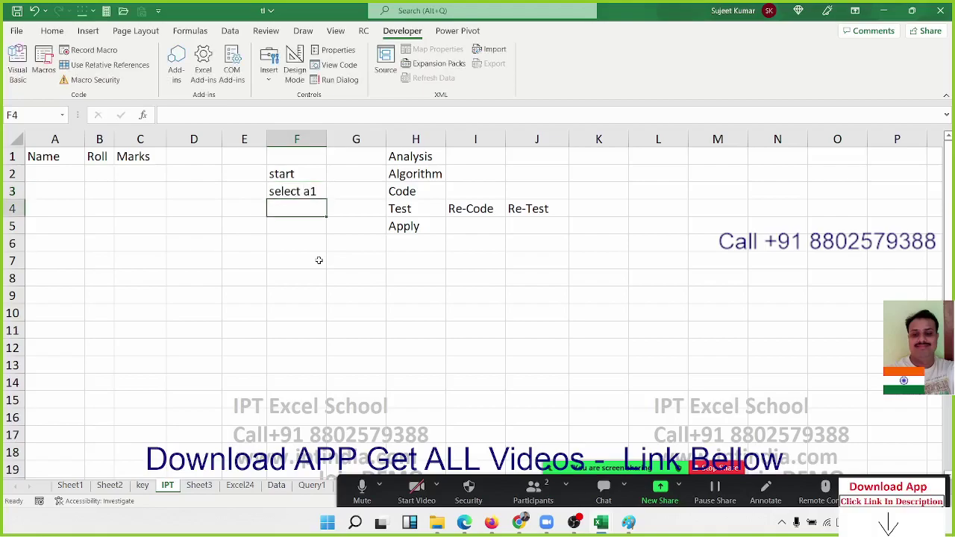
text(enter na)
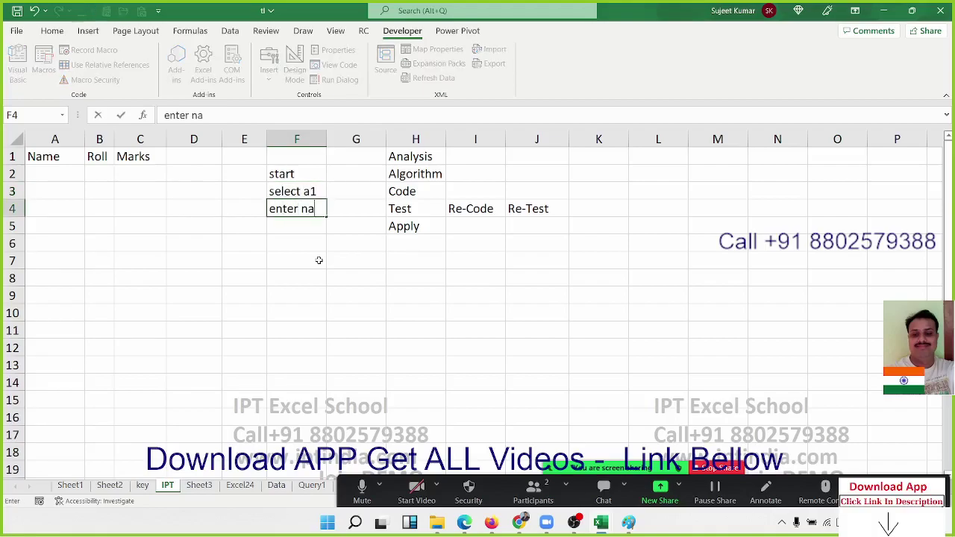
text(me)
key(Return)
- Continue in F5:F9 with select c1, enter roll, select c1, enter marks and end
text(s)
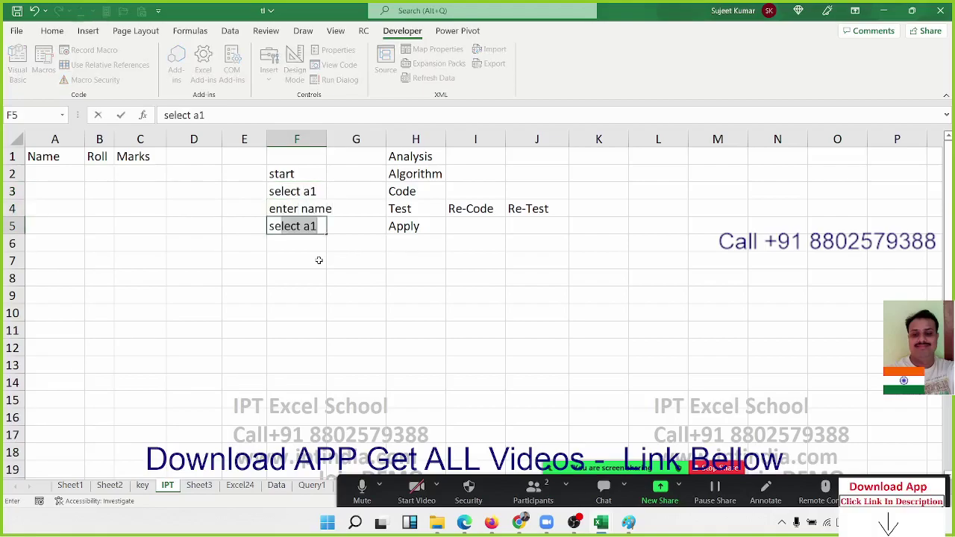
text(elect c1)
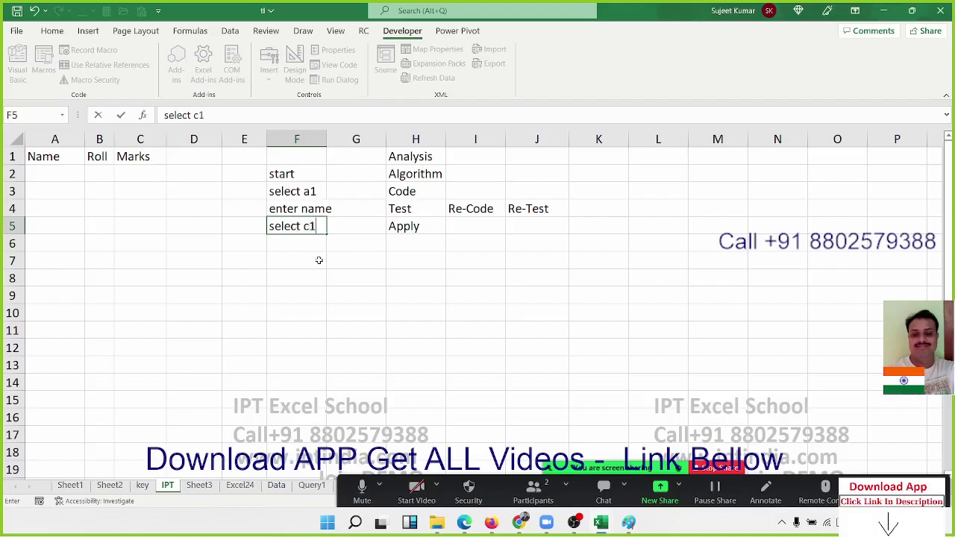
key(Return)
text(enter )
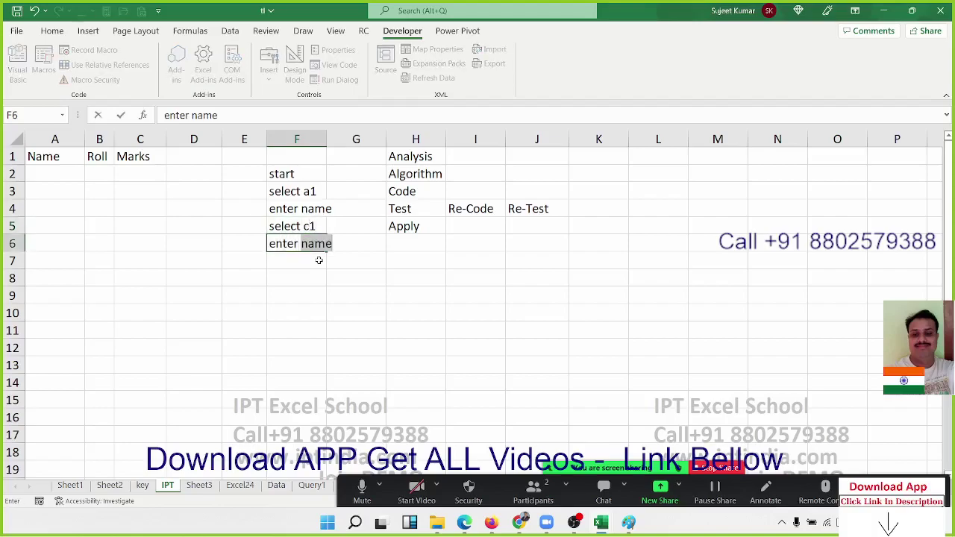
text(roll)
key(Return)
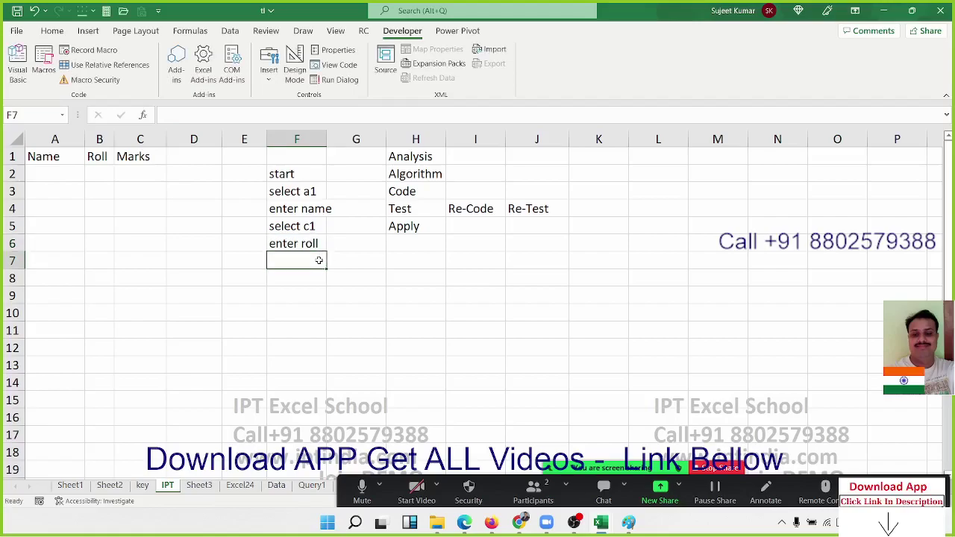
text(select)
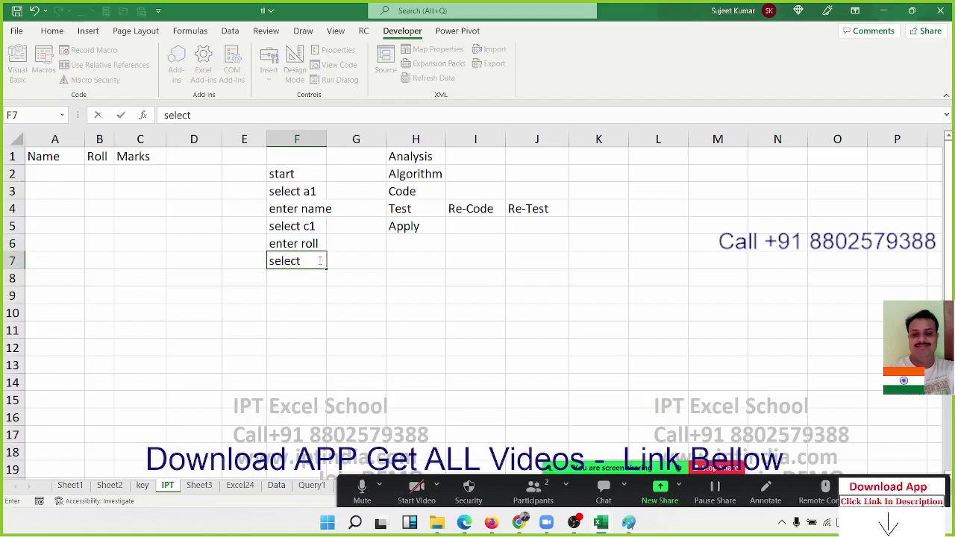
text( c1)
key(Return)
text(e)
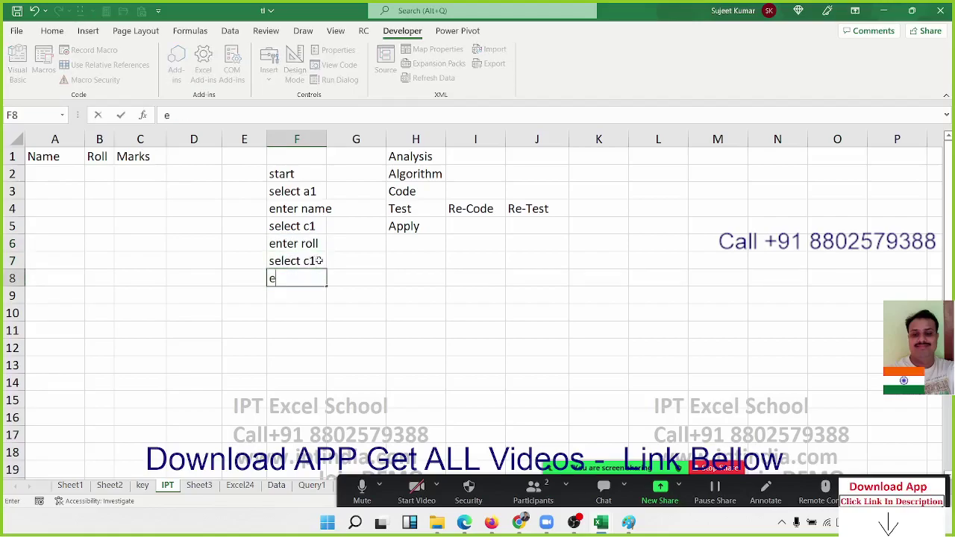
text(nter marks)
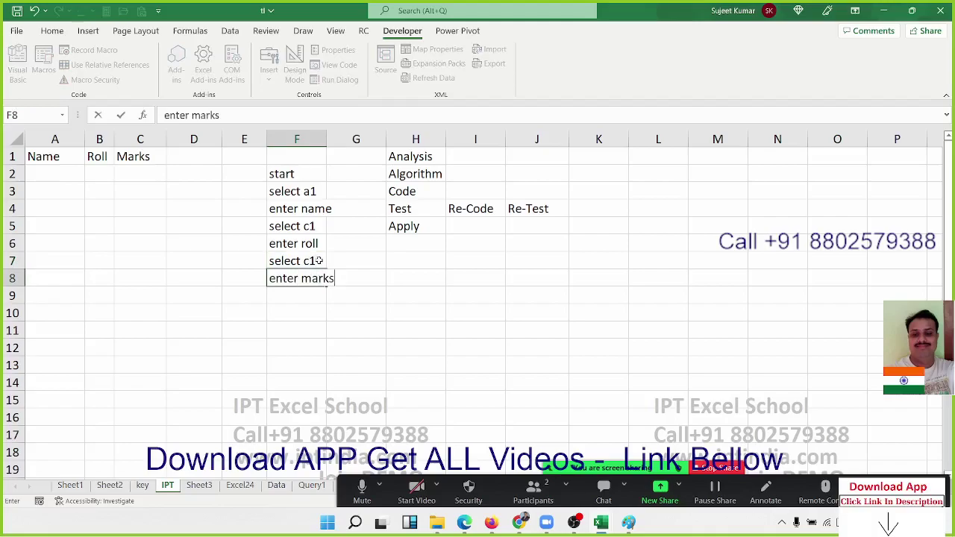
key(Return)
text(end)
key(Return)
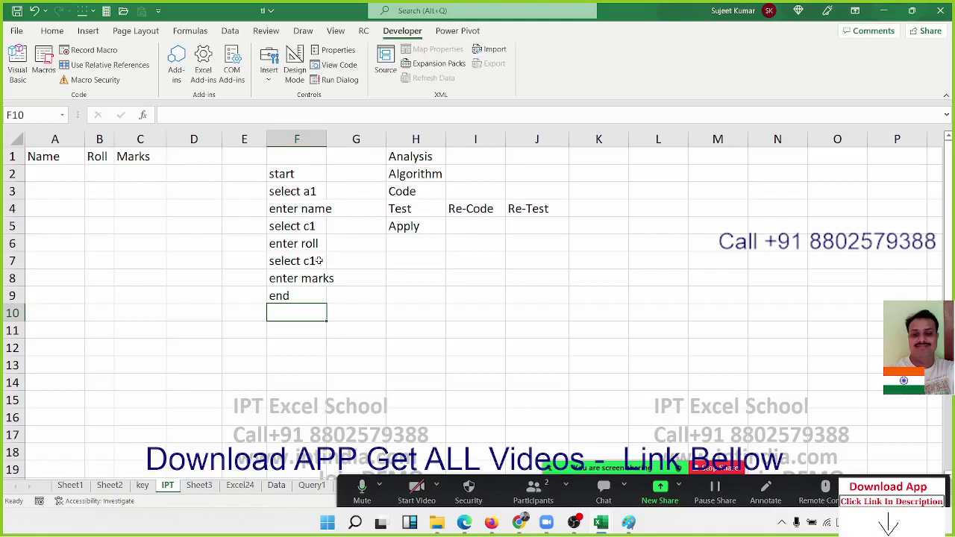
click(307, 212)
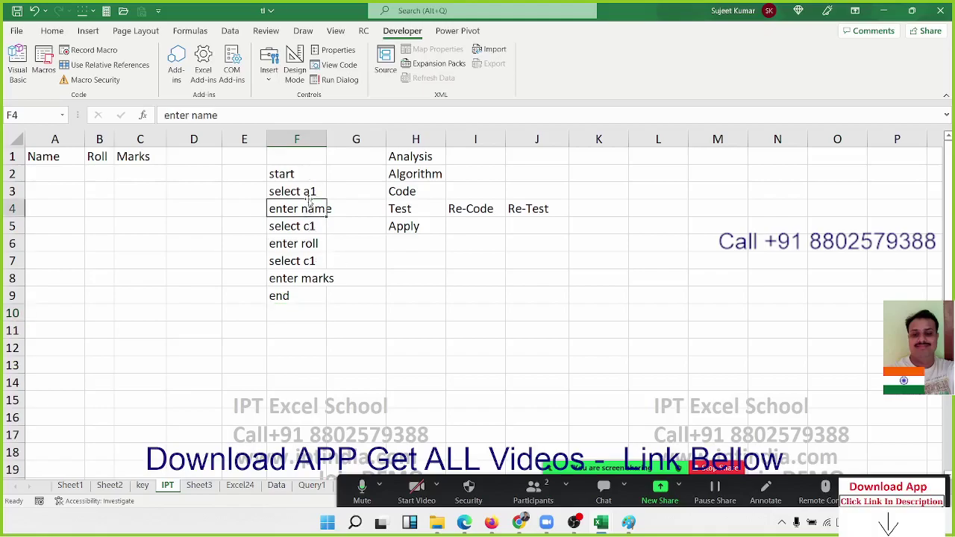
drag(310, 192, 246, 192)
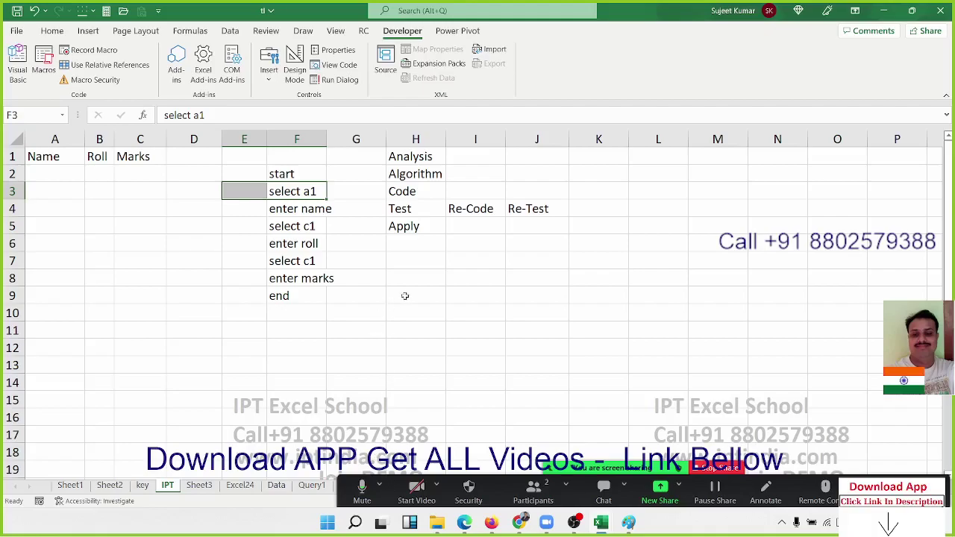
click(160, 300)
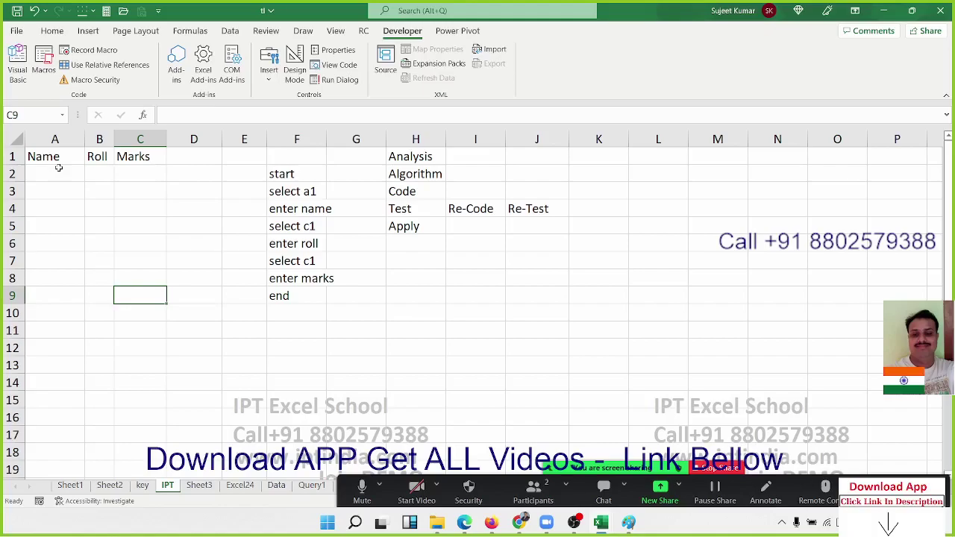
- Further down the sheet, enter VBA in C12 and Macros in D13
scroll(231, 302, down, 3)
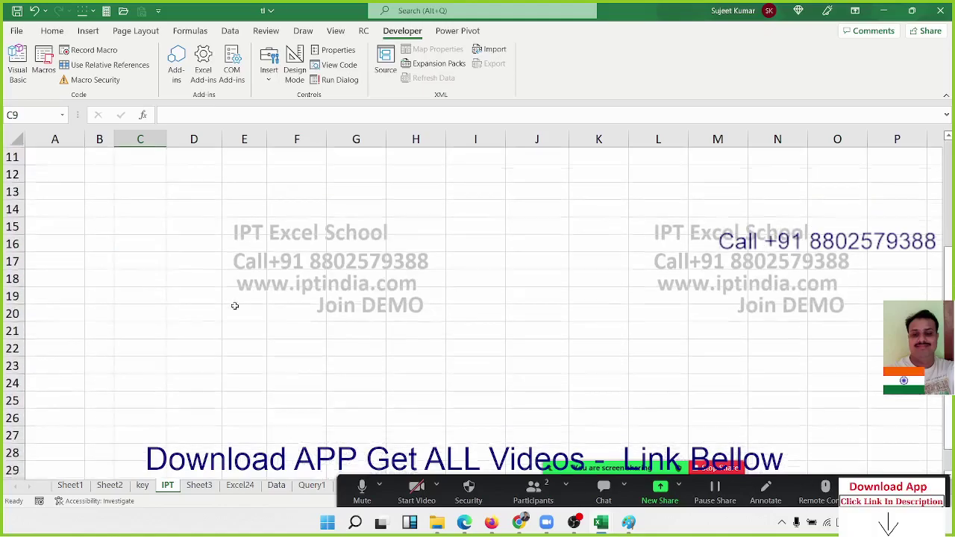
click(151, 169)
text(VB)
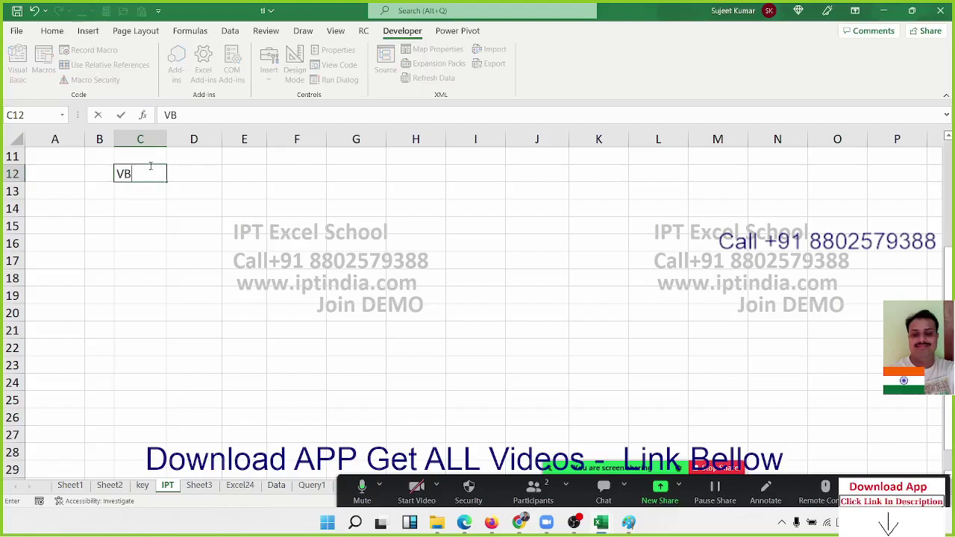
text(A)
key(Return)
key(Right)
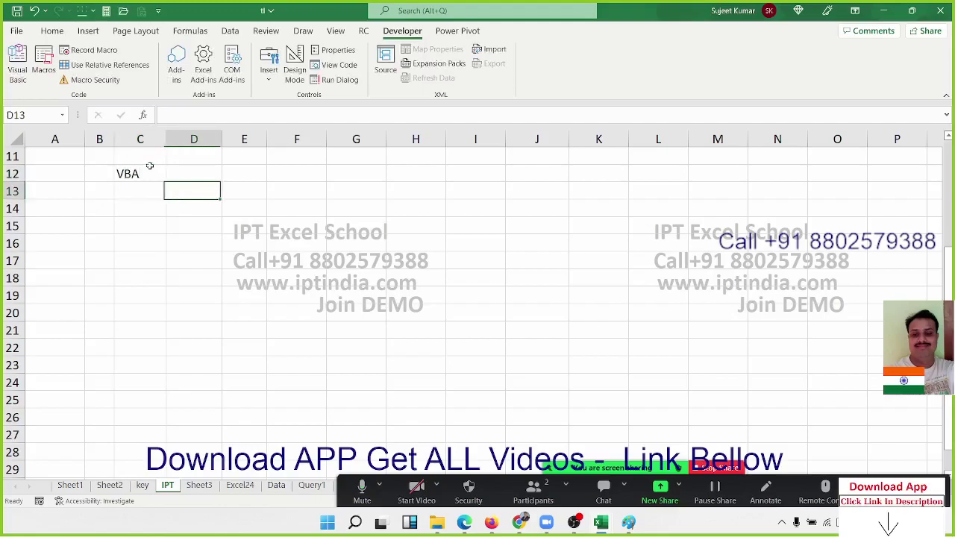
text(Macros)
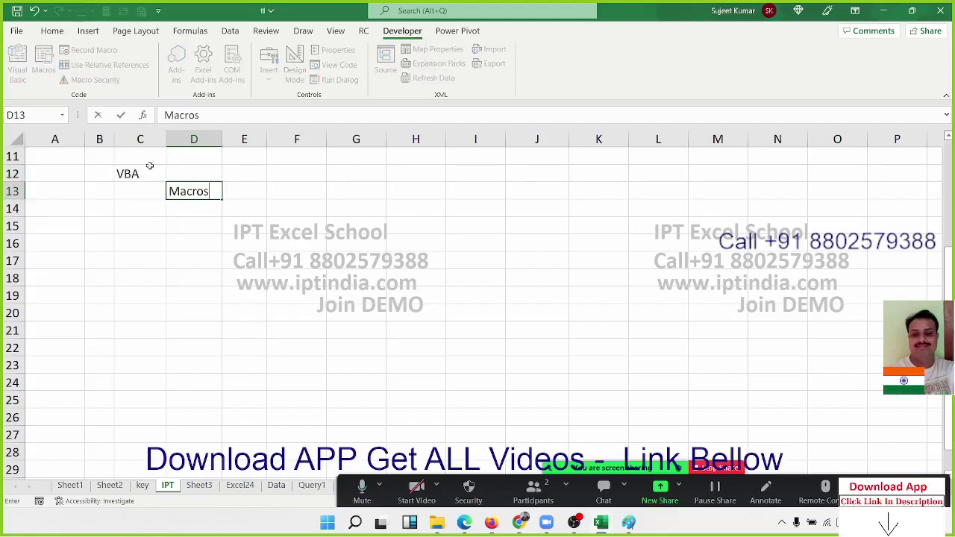
key(Return)
key(Return)
- Enter Function in D17 and Userform in D20
key(Return)
key(Return)
text(Fun)
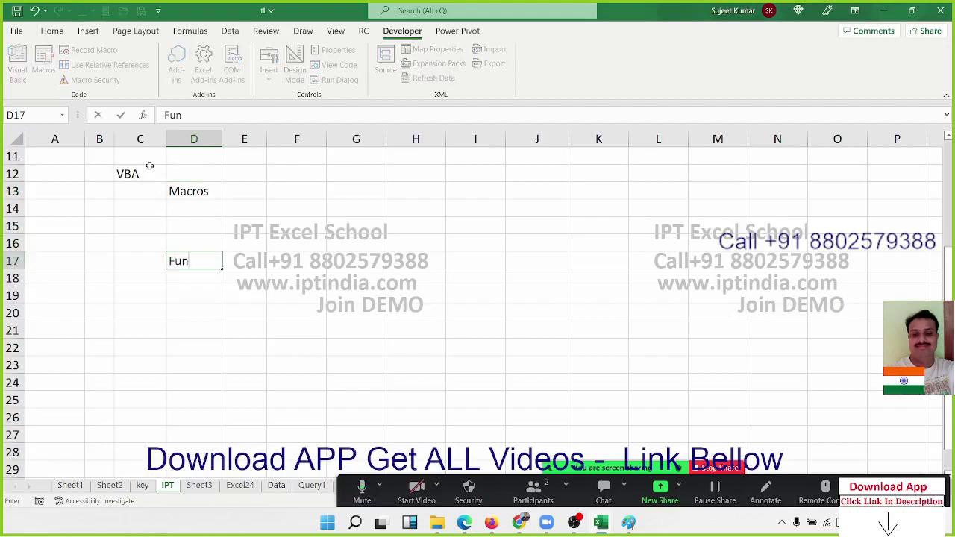
text(ction)
key(Return)
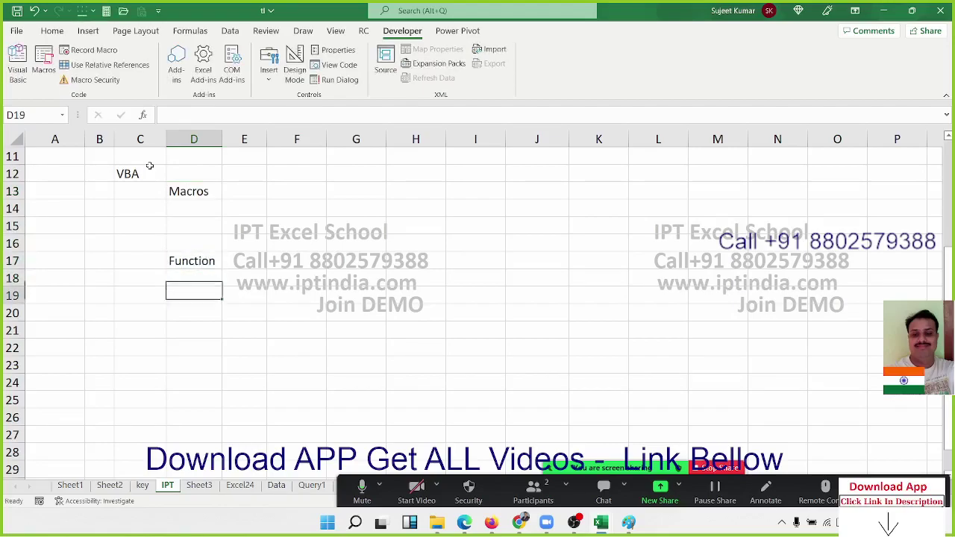
key(Return)
key(Return)
text(Fo)
key(BackSpace)
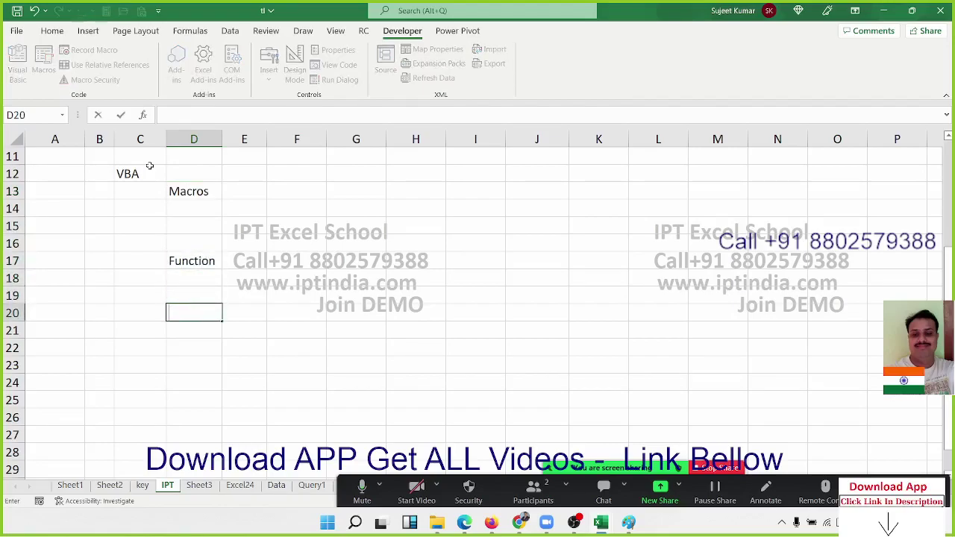
text(Userfo)
text(rm)
key(Tab)
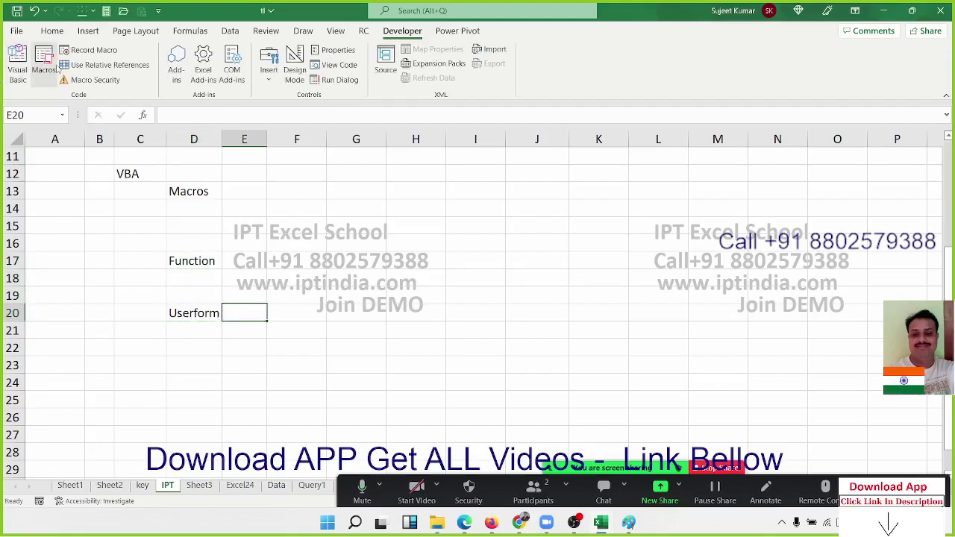
- Open and close the Macros dialog, then start an =vl formula in H15 and leave it
click(44, 66)
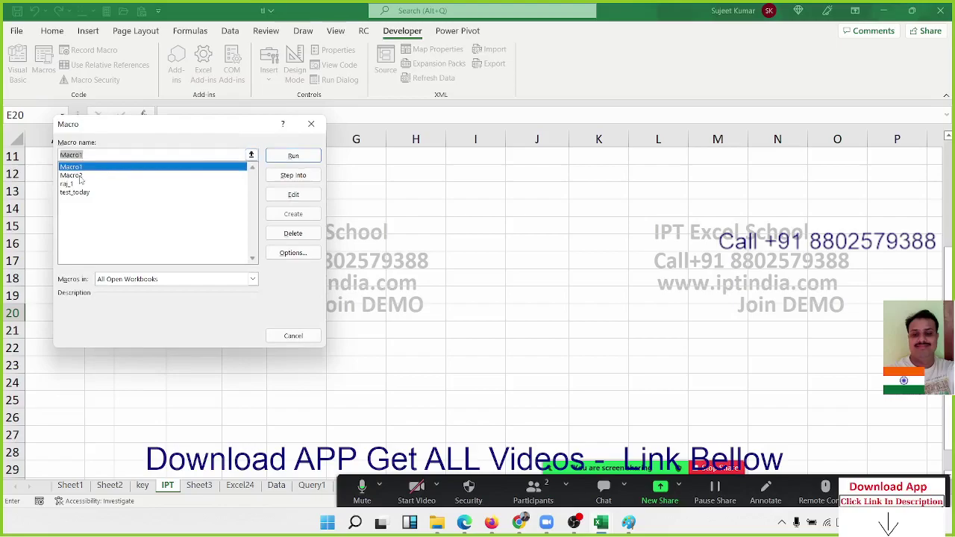
key(Escape)
click(426, 221)
text(=v)
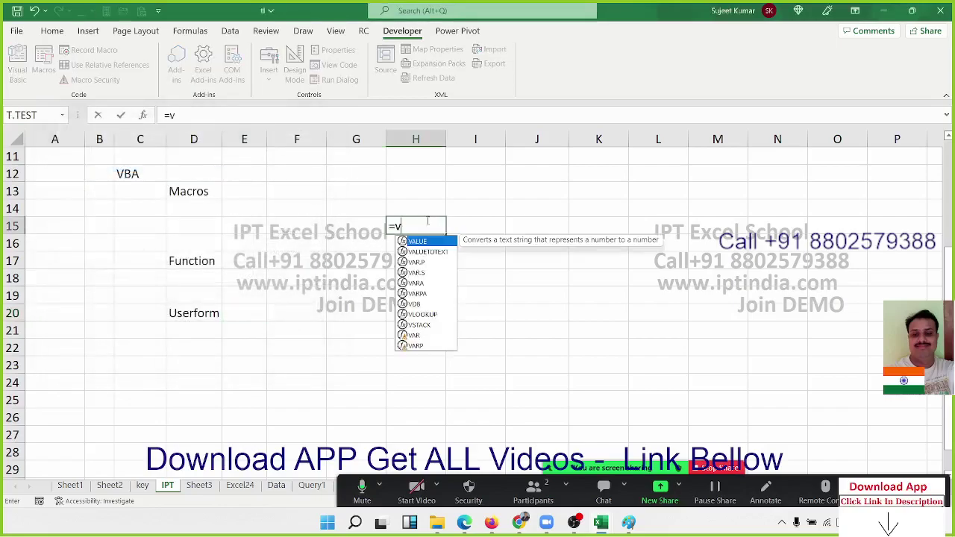
text(l)
key(Escape)
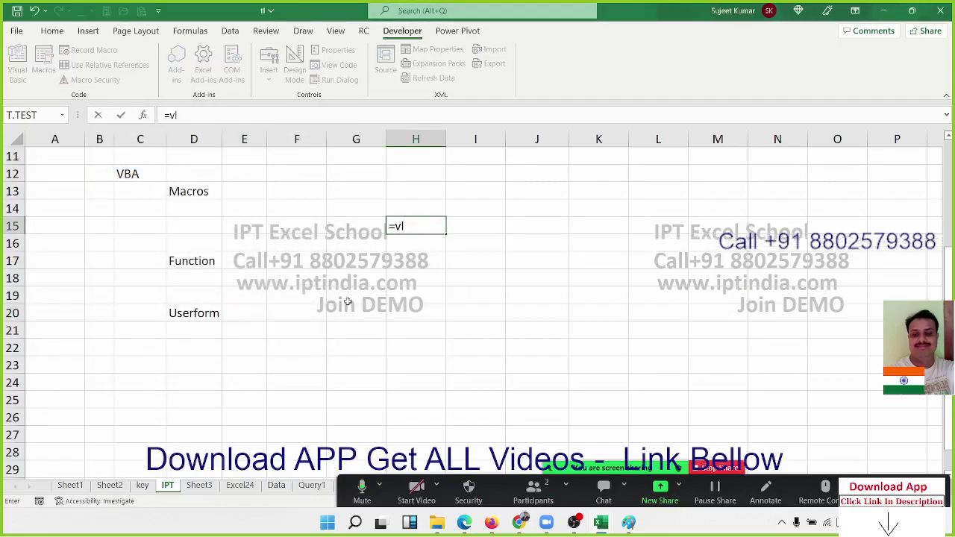
click(209, 318)
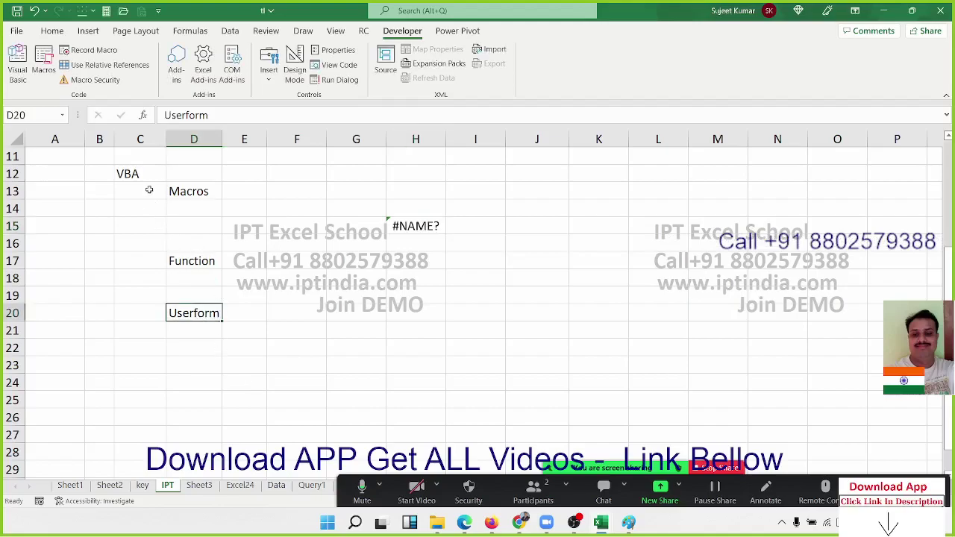
- Open and cancel the Insert Function browser, then the Macros dialog again
click(241, 311)
click(142, 115)
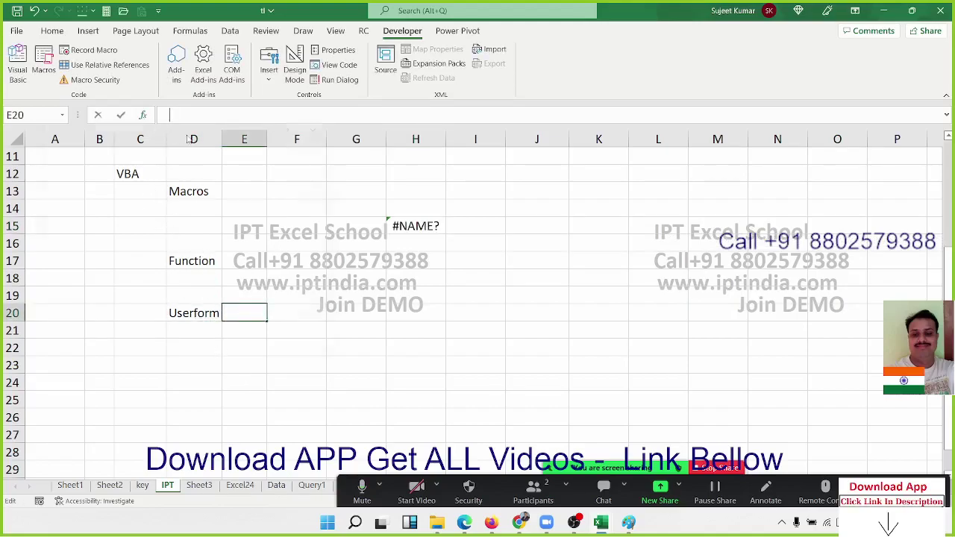
key(Escape)
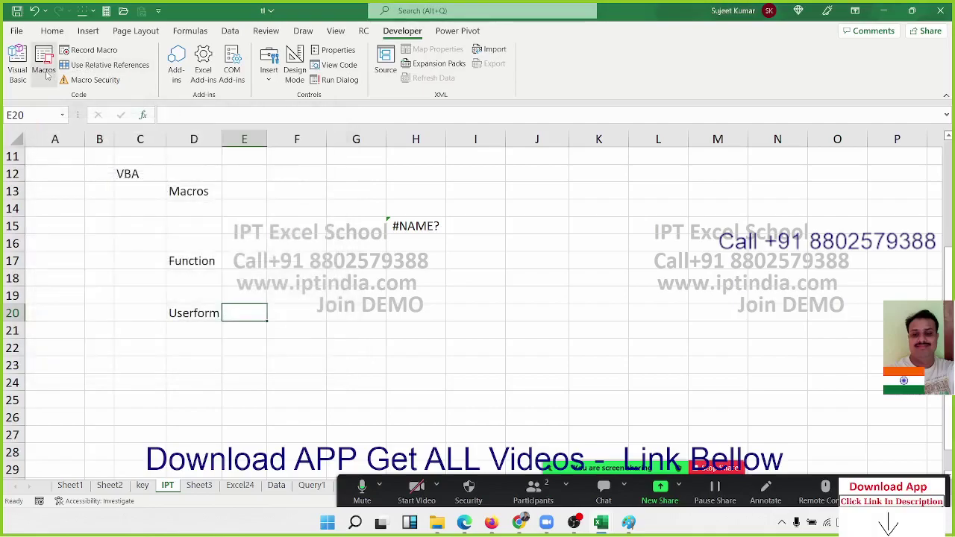
click(43, 69)
key(Escape)
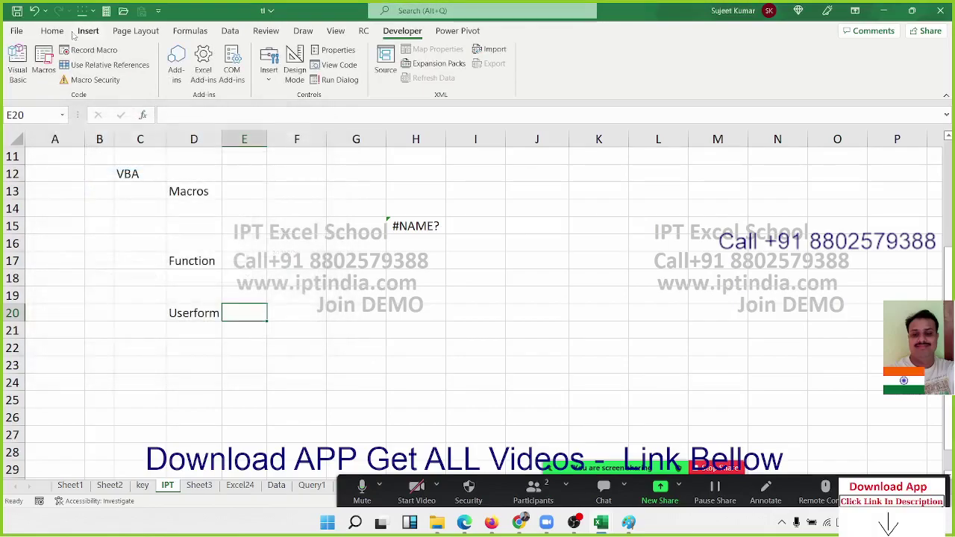
- Switch to the Home tab and cancel the font formatting settings without changes
click(62, 32)
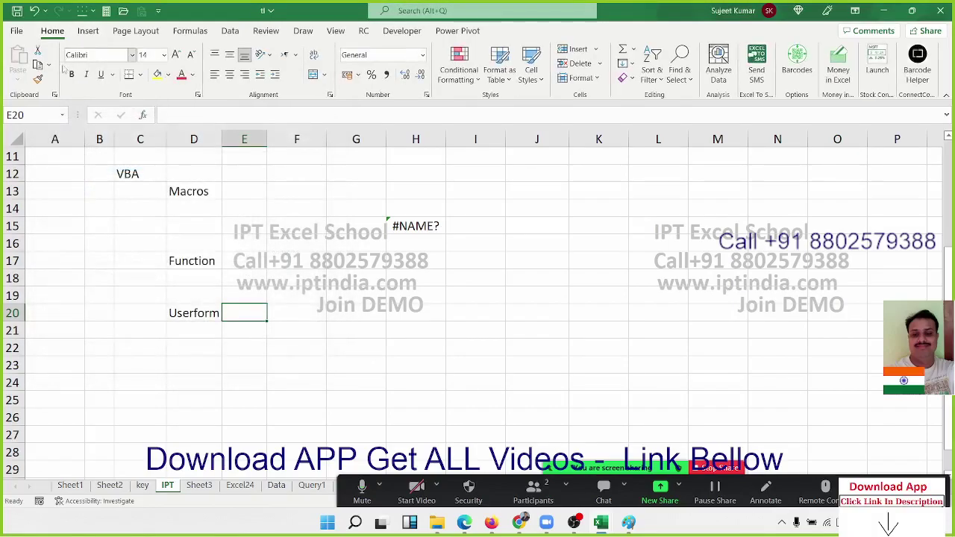
click(199, 95)
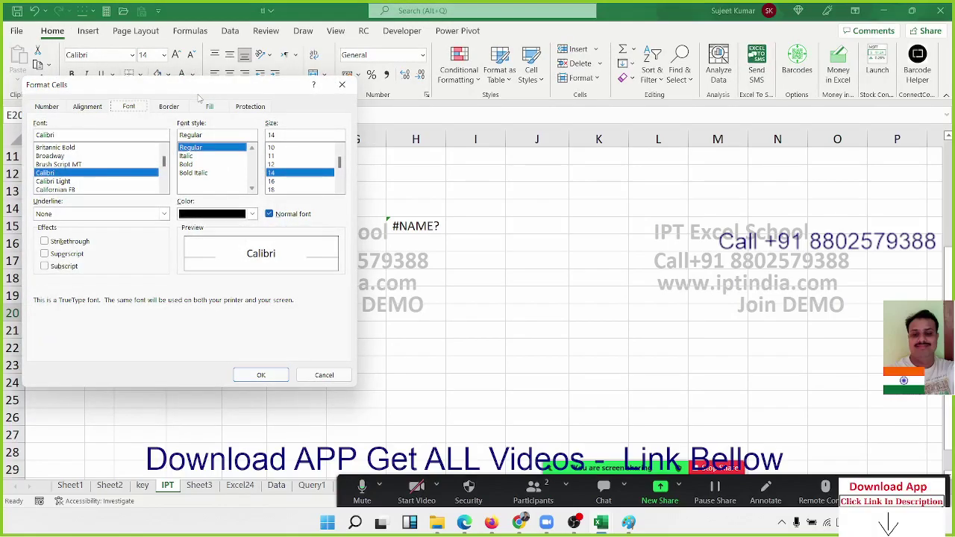
key(Escape)
- Delete the broken #NAME? formula in H15, leaving the column D labels unchanged
click(215, 312)
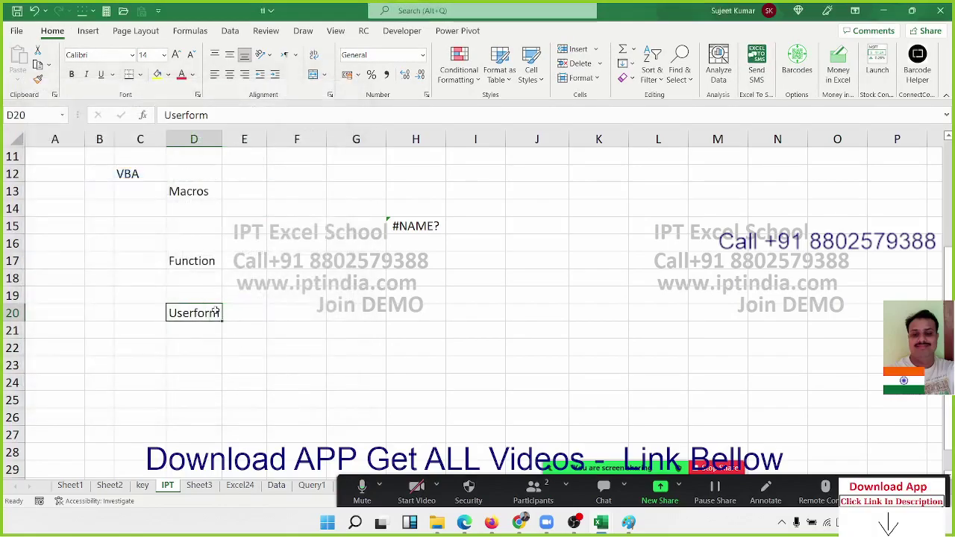
click(410, 225)
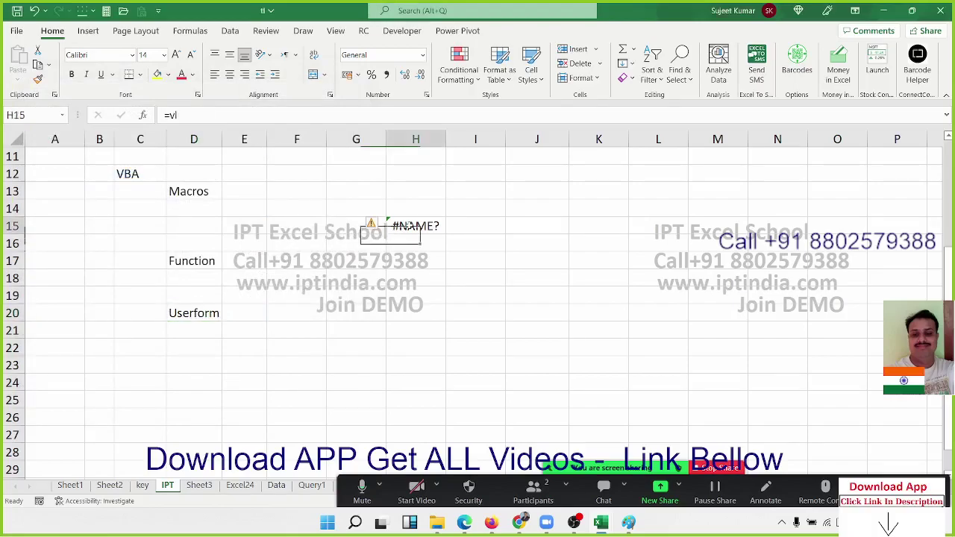
key(Delete)
key(Up)
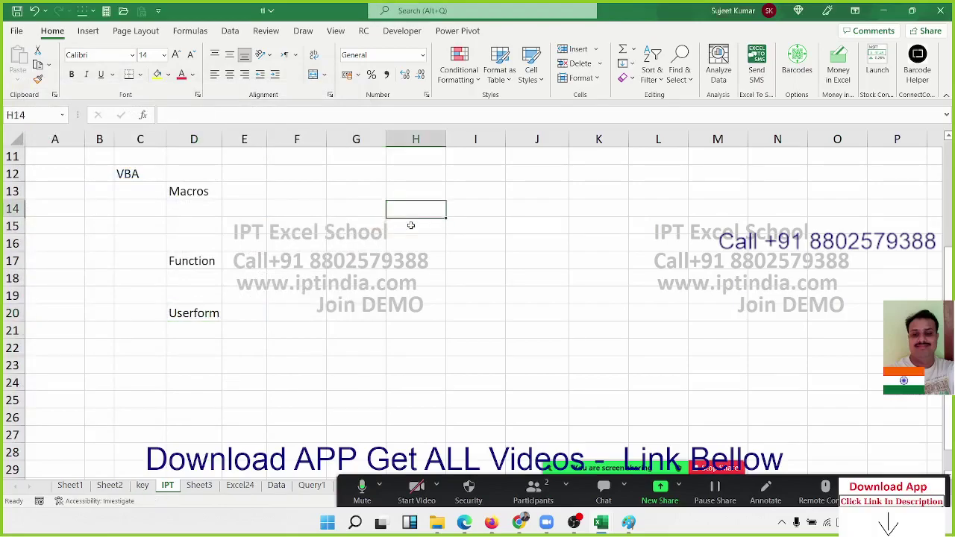
key(Up)
key(Up)
key(Left)
key(Left)
key(Left)
key(Left)
key(Down)
key(Down)
key(Down)
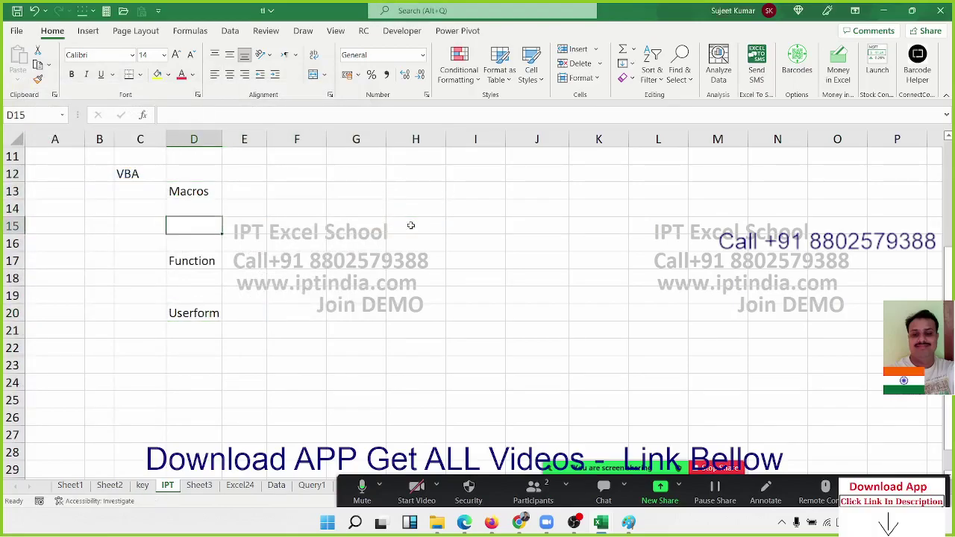
key(Down)
key(Down)
key(Down)
key(Down)
key(Down)
key(Up)
key(Up)
key(Up)
key(Up)
key(Up)
key(Up)
key(Up)
key(Right)
key(Right)
key(Right)
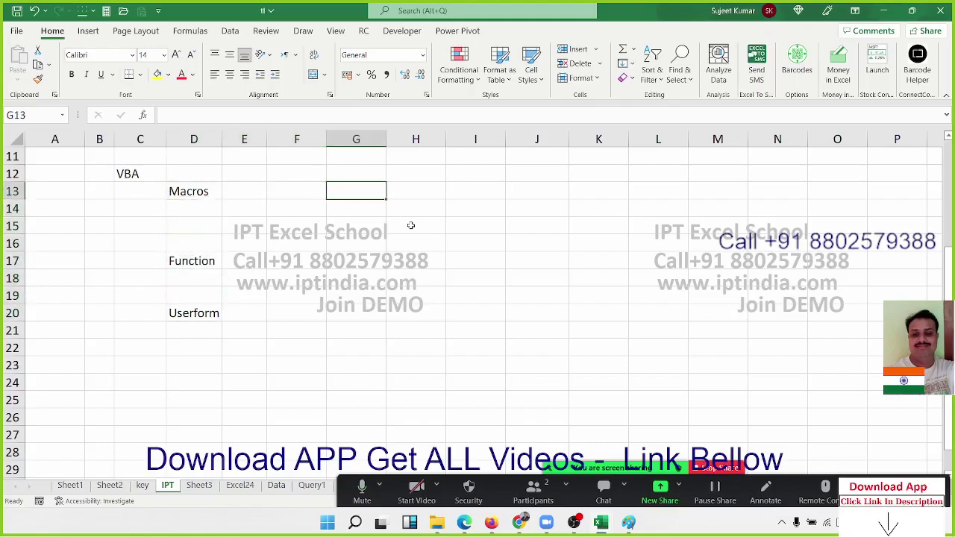
key(Left)
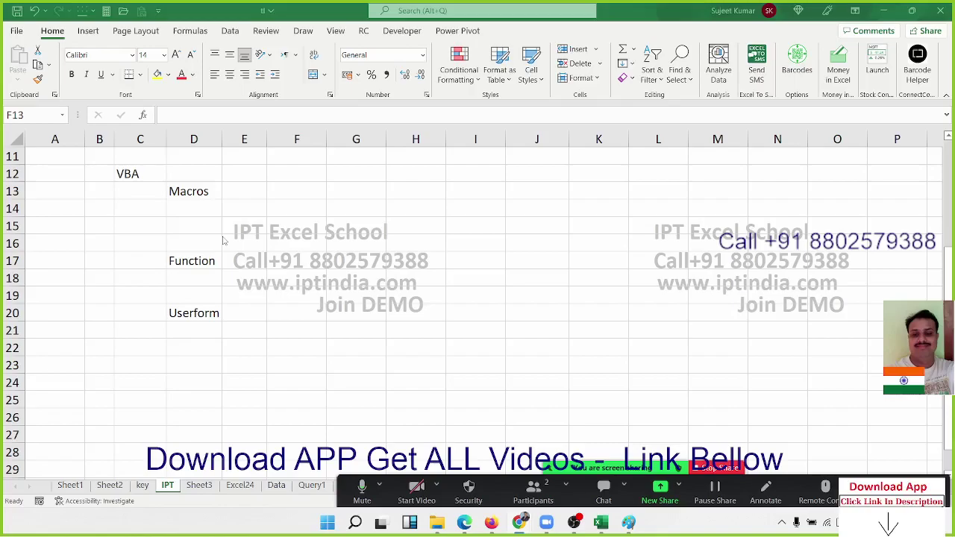
- Use Macro Security on the Developer tab to view the Trust Center's Macro Settings
click(399, 37)
click(400, 32)
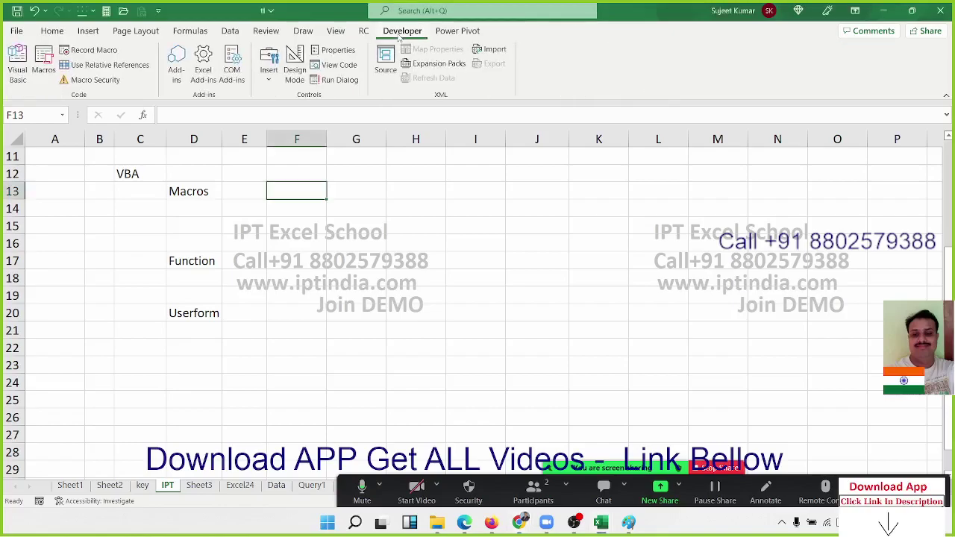
click(117, 80)
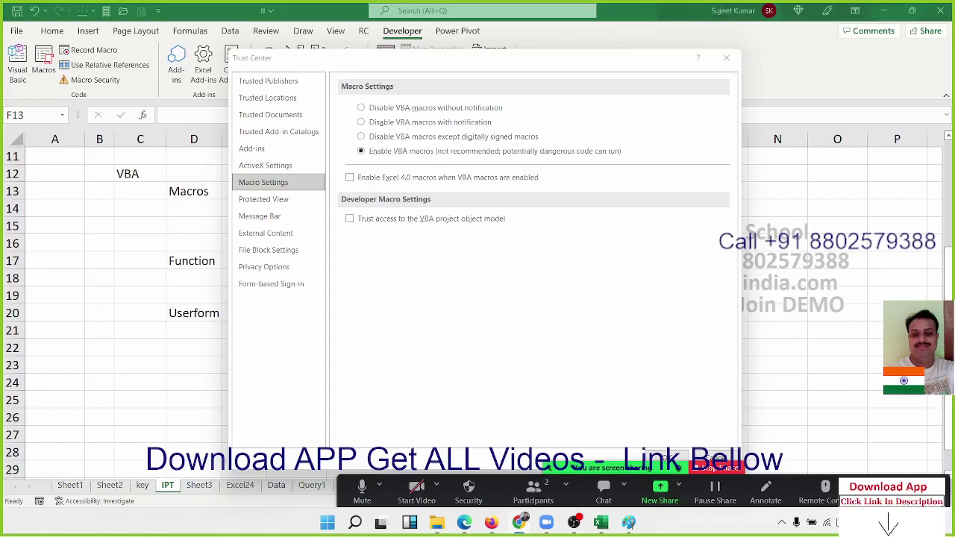
click(725, 58)
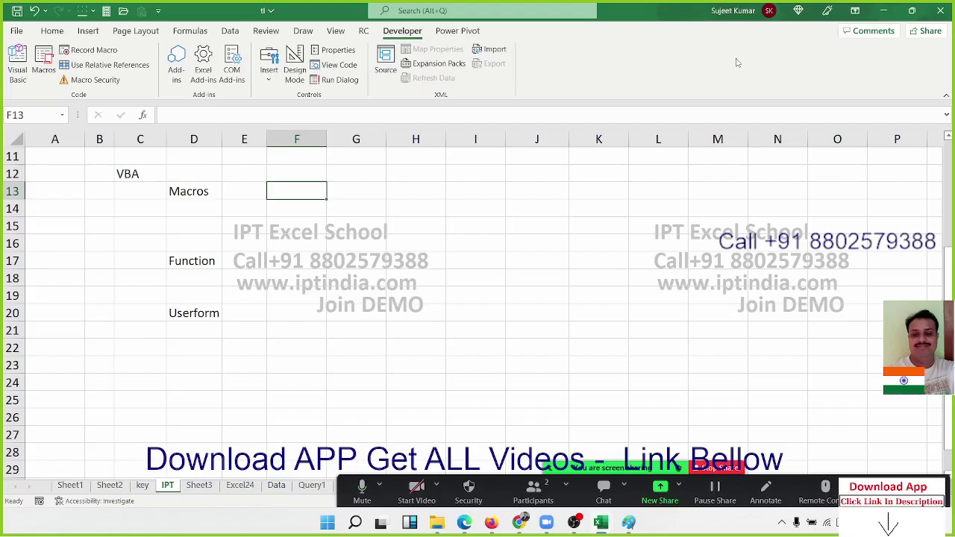
click(448, 173)
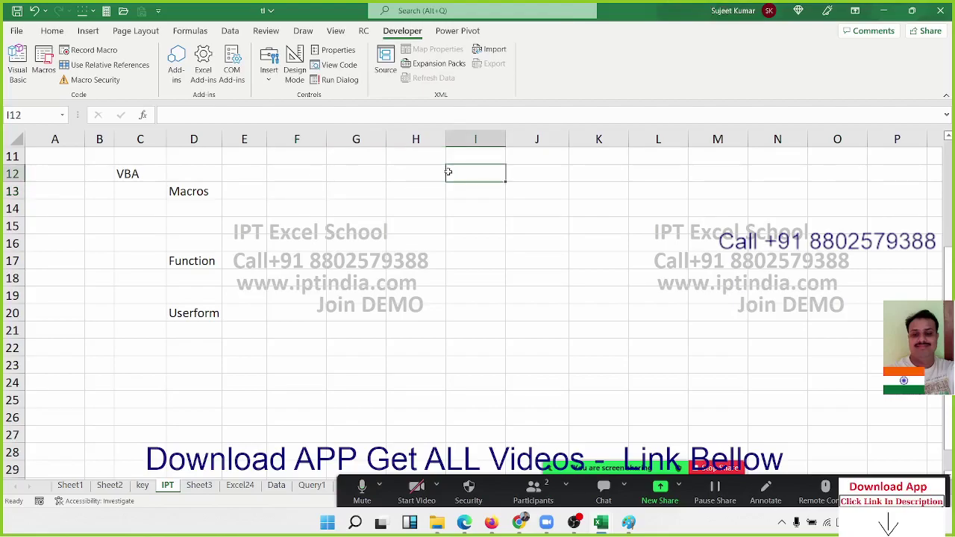
scroll(393, 265, up, 3)
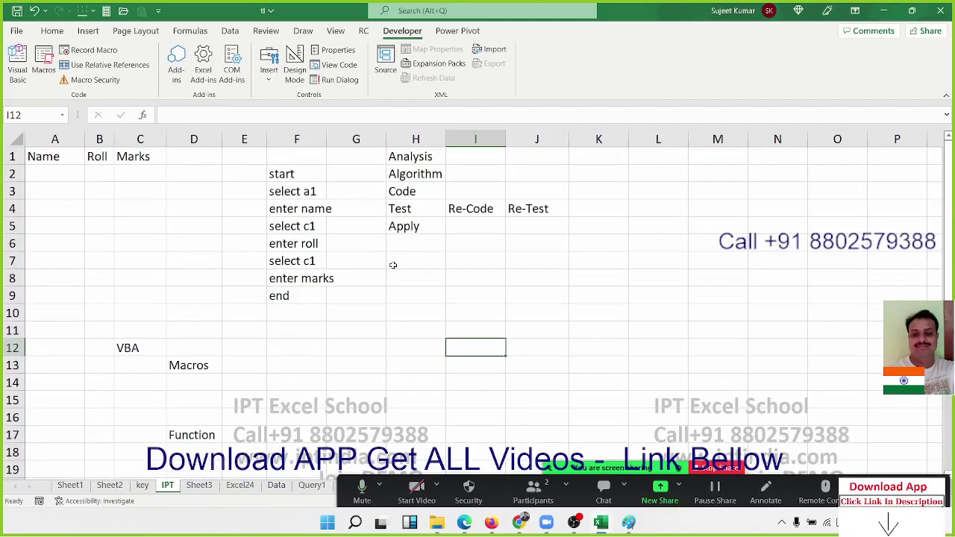
click(15, 146)
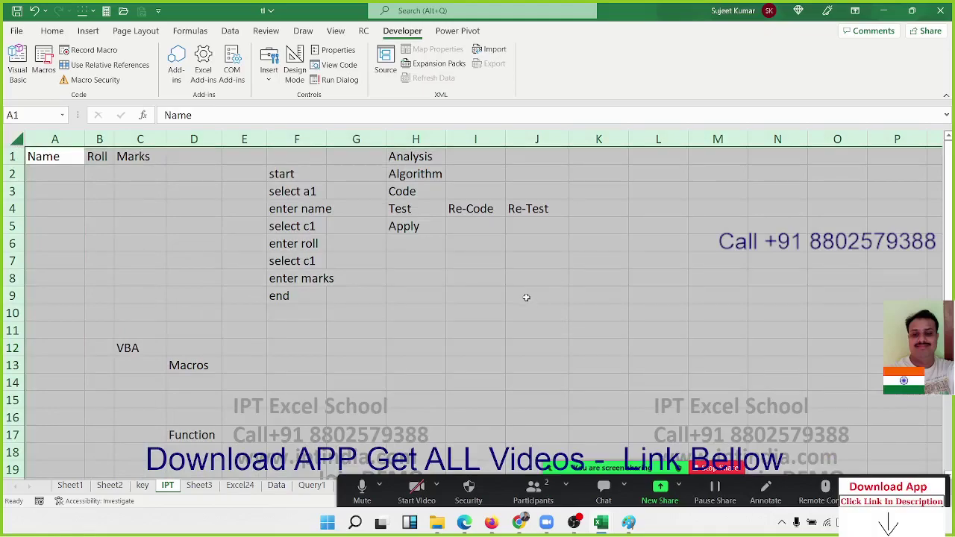
click(407, 292)
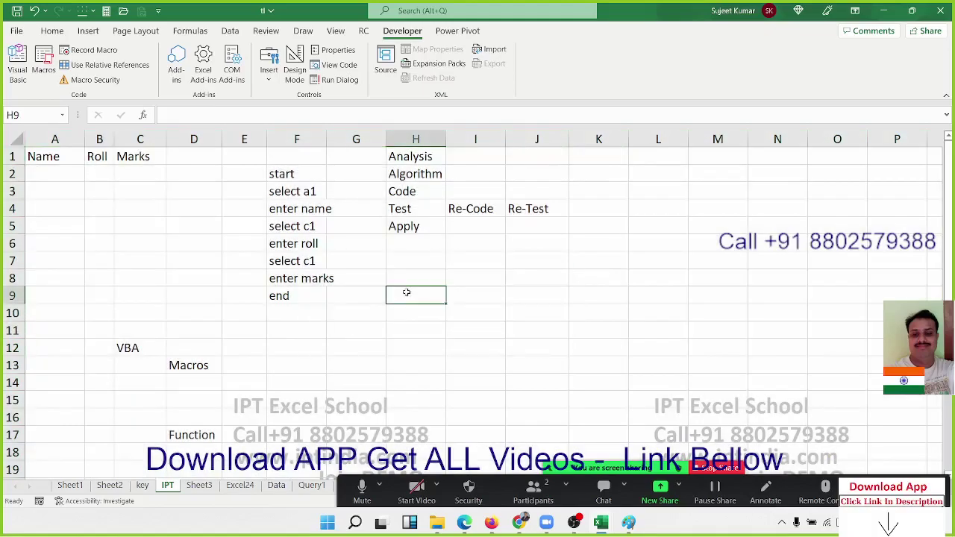
click(507, 308)
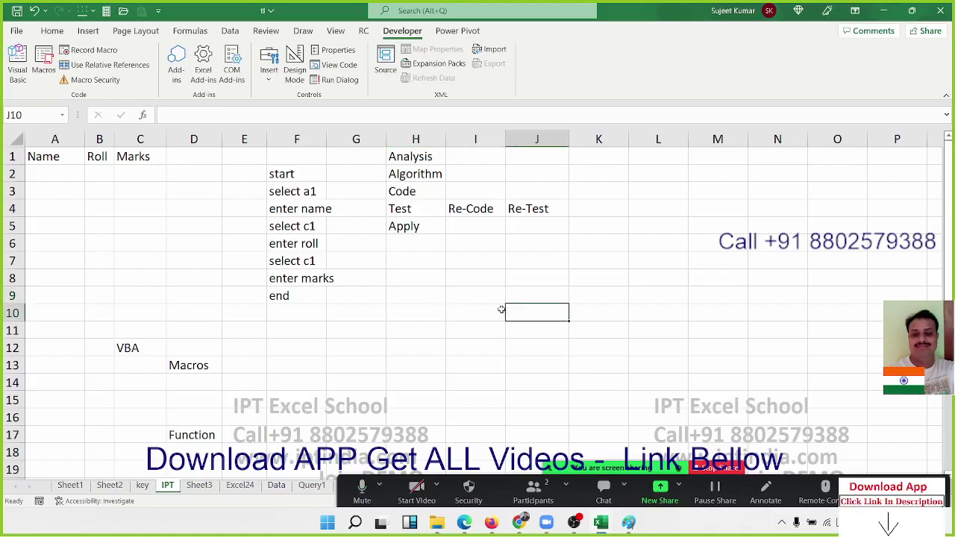
- In the Visual Basic editor, insert a blank line inside Sub test_today in Module5
click(17, 63)
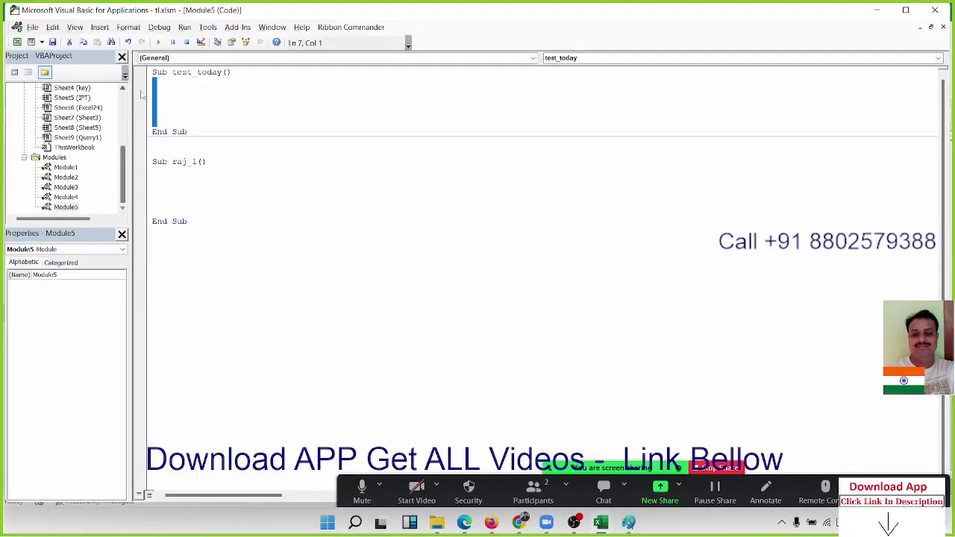
click(165, 88)
key(Return)
key(Up)
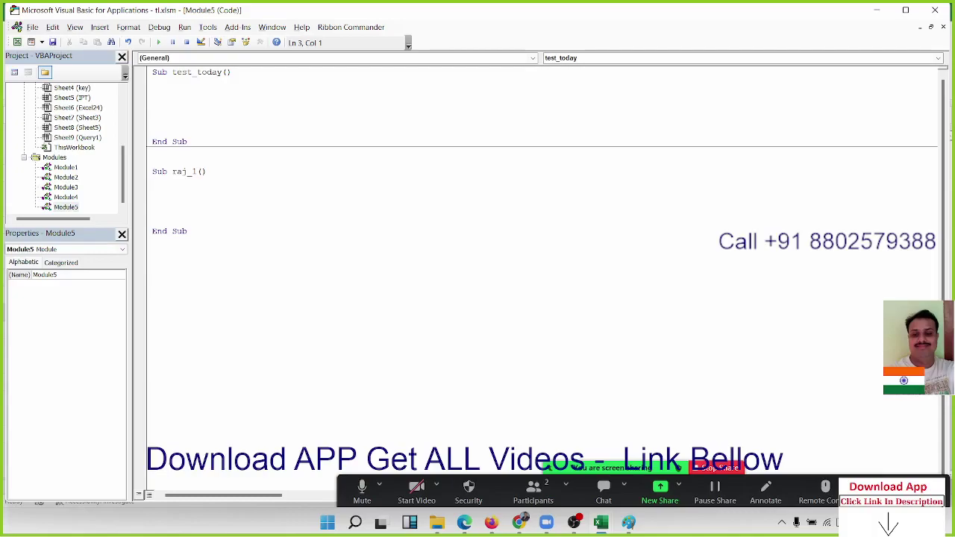
- Type application, workbooks, sheets and range on separate lines in test_today
text(appl)
text(ica)
text(tion)
key(Return)
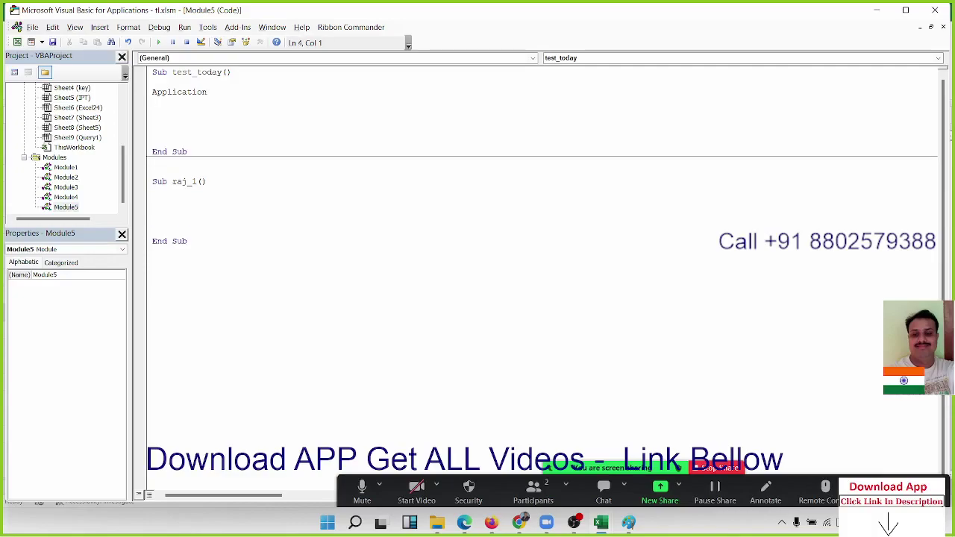
text(workboo)
text(ks)
key(Return)
text(she)
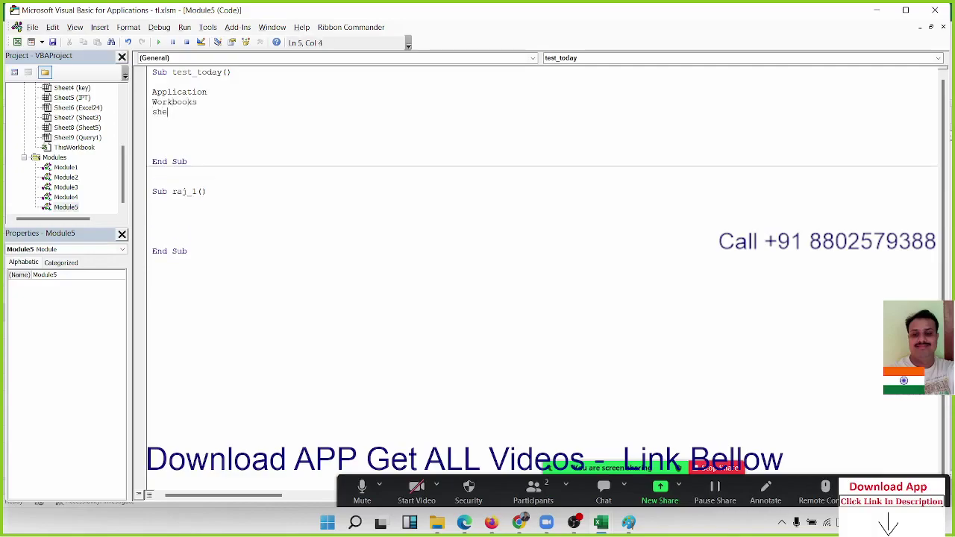
text(ets)
key(Return)
text(ran)
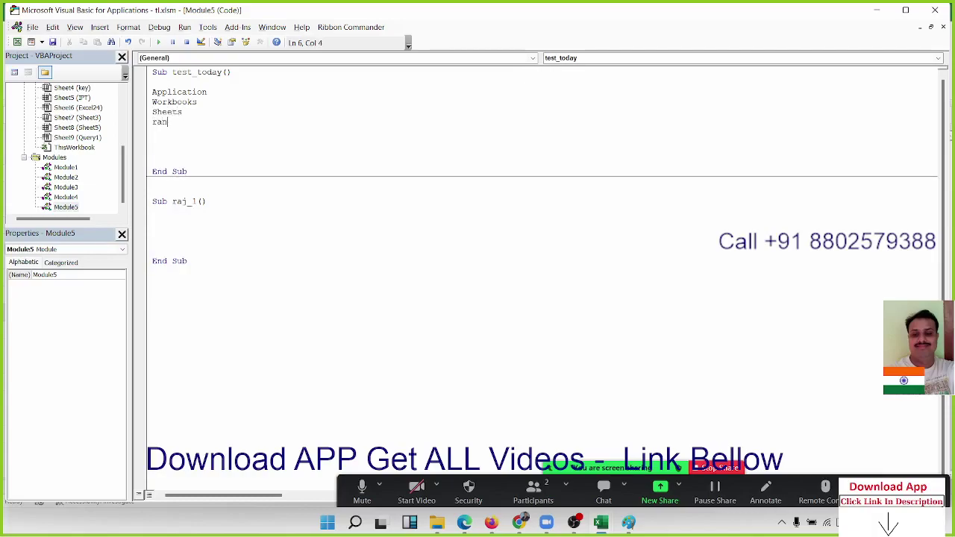
text(ge)
key(Return)
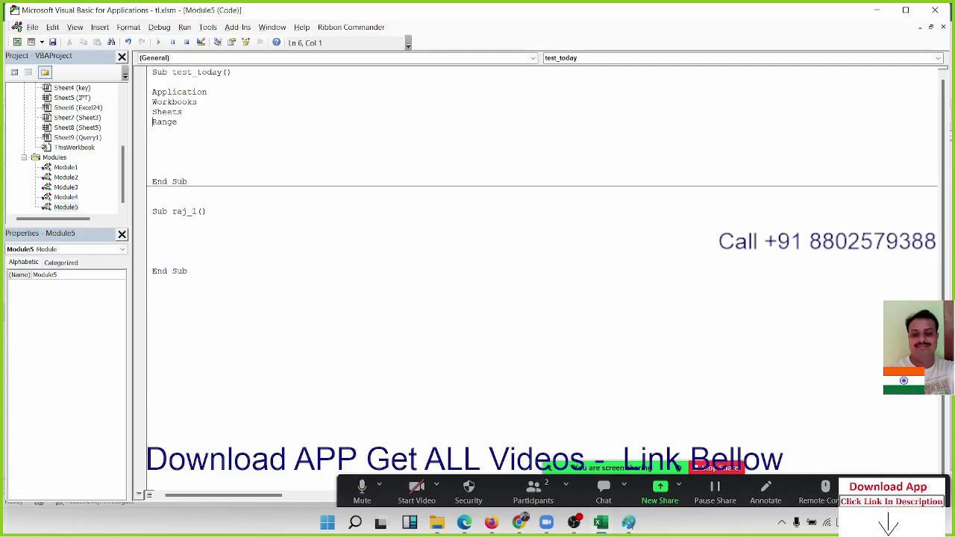
- Select the Application-to-Range lines, move below them, and switch back to the Excel workbook
click(152, 91)
key(shift+Down)
key(shift+Down)
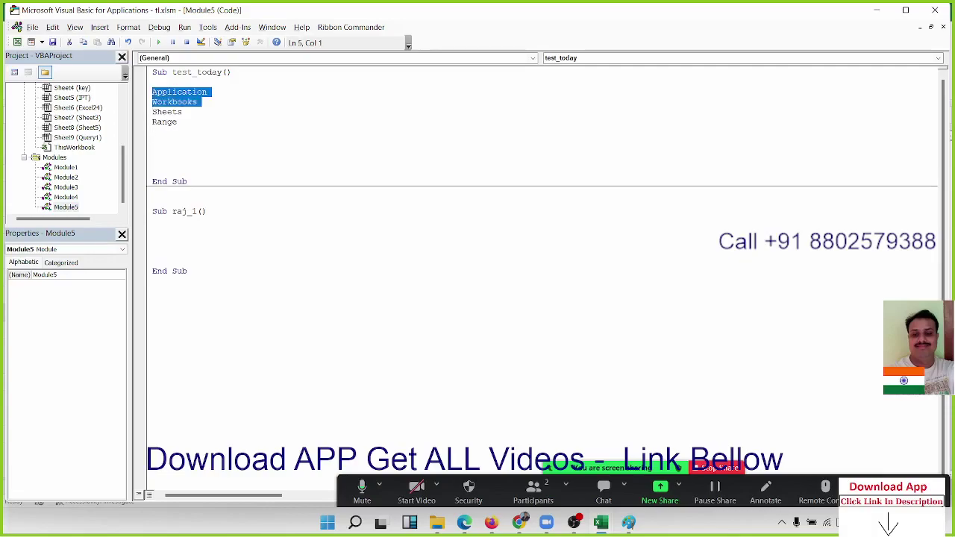
key(shift+Down)
key(shift+Down)
key(Down)
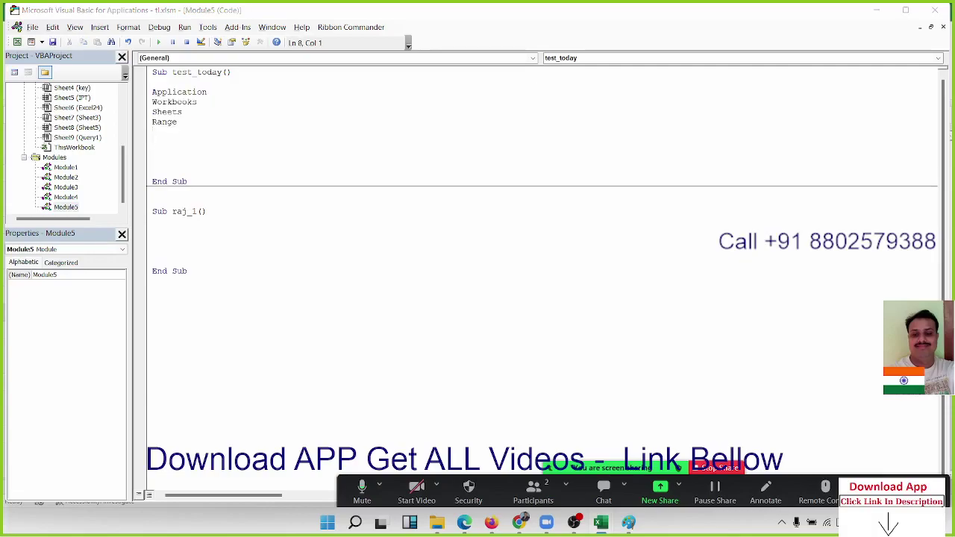
key(alt+F11)
key(Left)
key(Left)
key(Left)
key(Left)
- Find the select a1 step in column F, then add a Range("a1").Select line to test_today
key(Up)
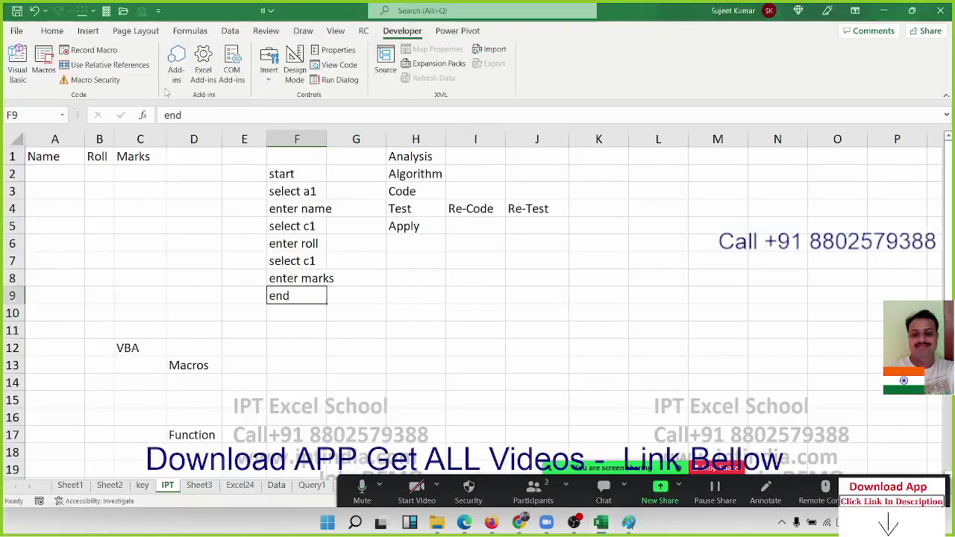
key(ctrl+Up)
key(Down)
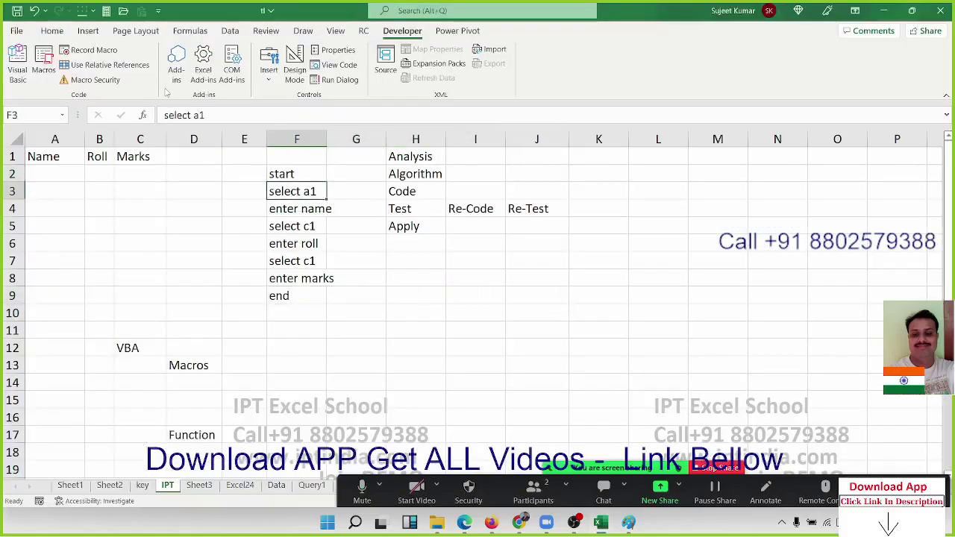
key(alt+F11)
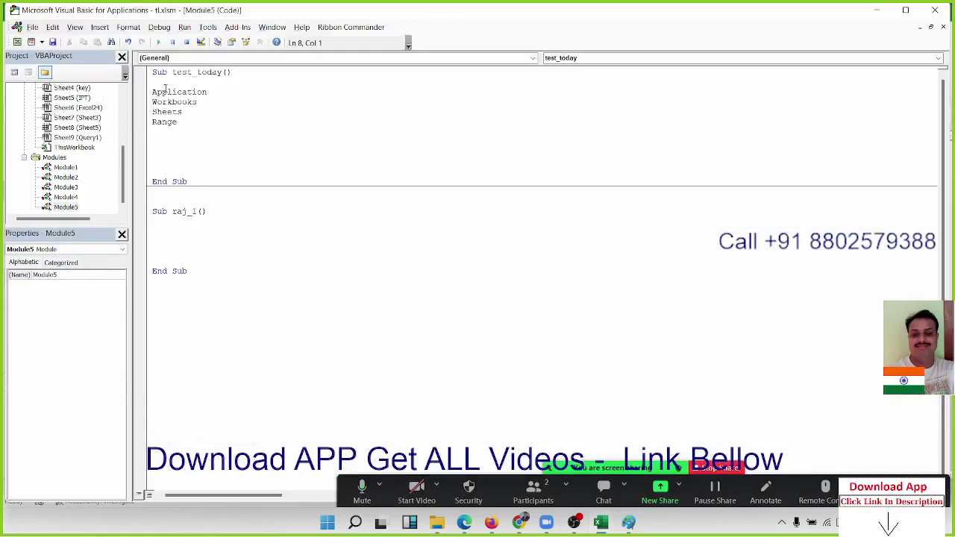
text(range)
text(("a1)
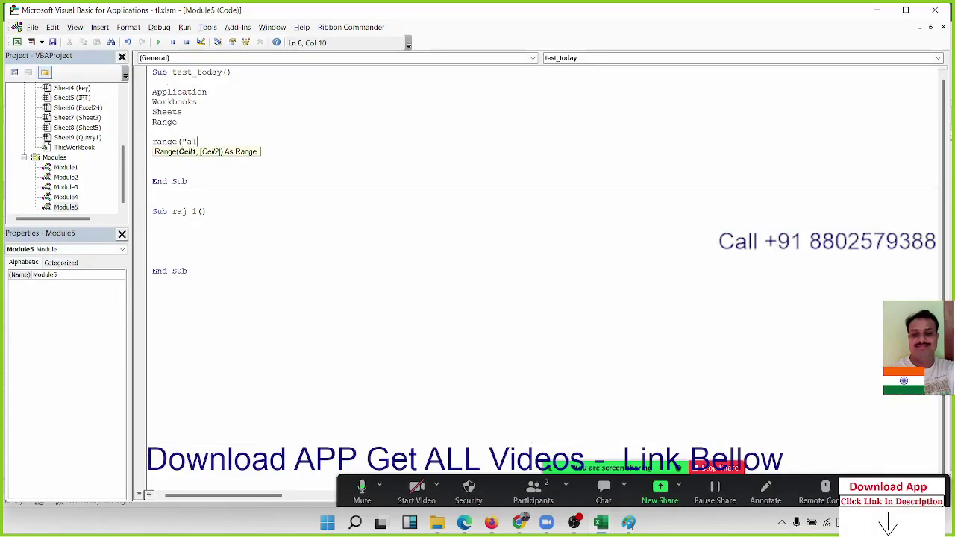
text(").se)
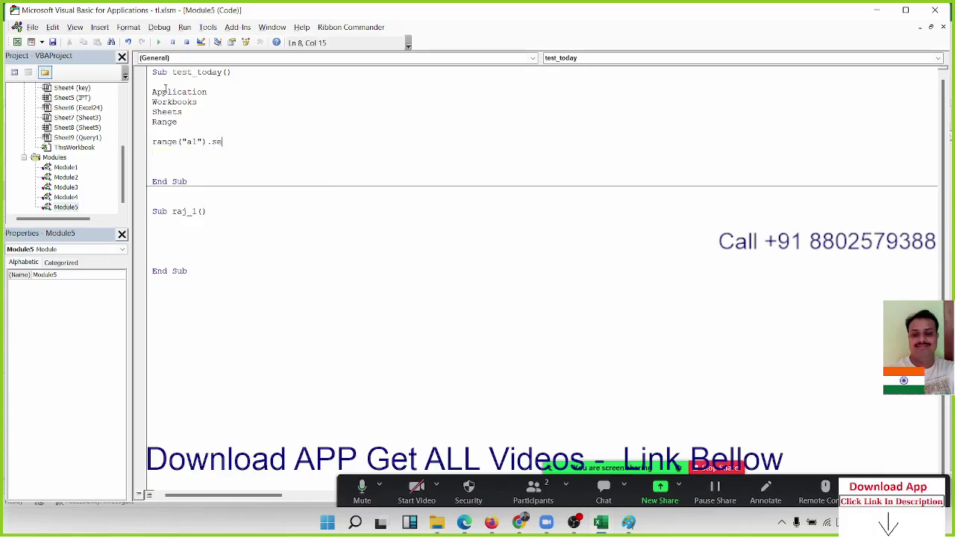
text(lect)
key(Return)
key(shift+Right)
key(shift+Right)
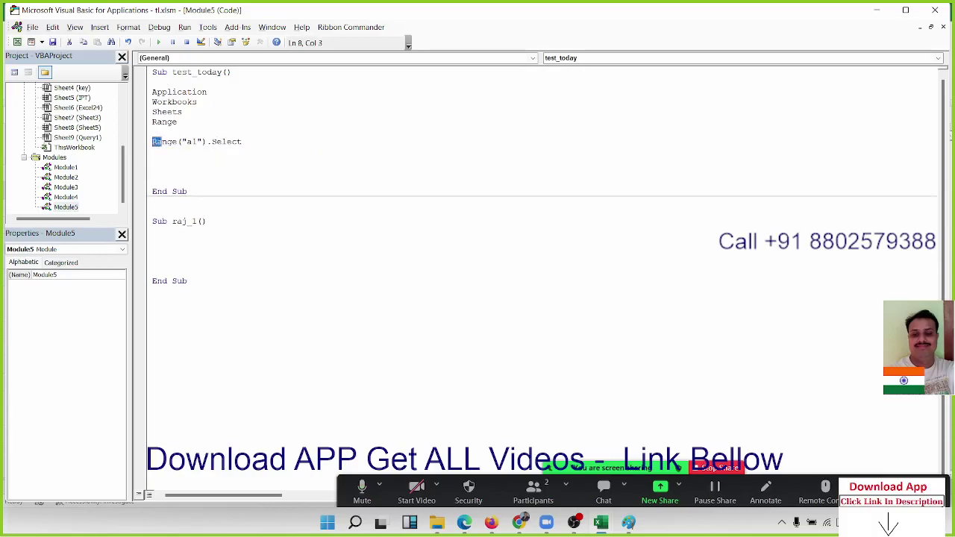
key(shift+Right)
- Inspect the select a1 text in F3 unchanged, select cell A1, and return to the editor
key(alt+F11)
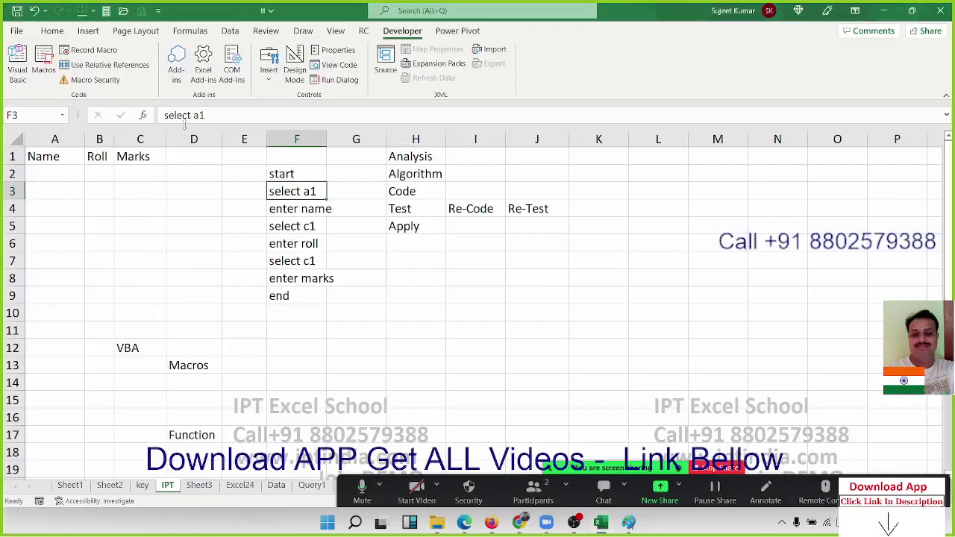
click(186, 116)
double_click(198, 115)
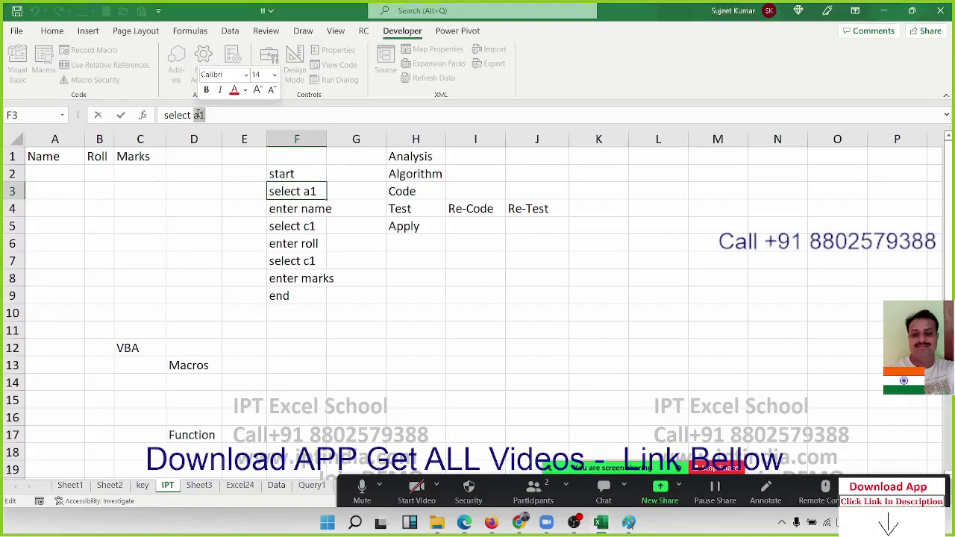
key(Escape)
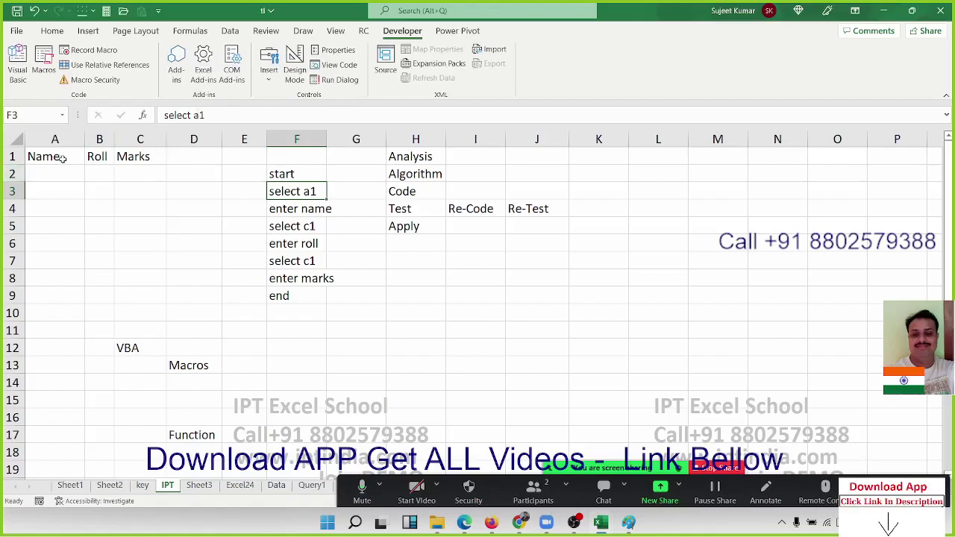
click(65, 160)
click(667, 209)
click(628, 256)
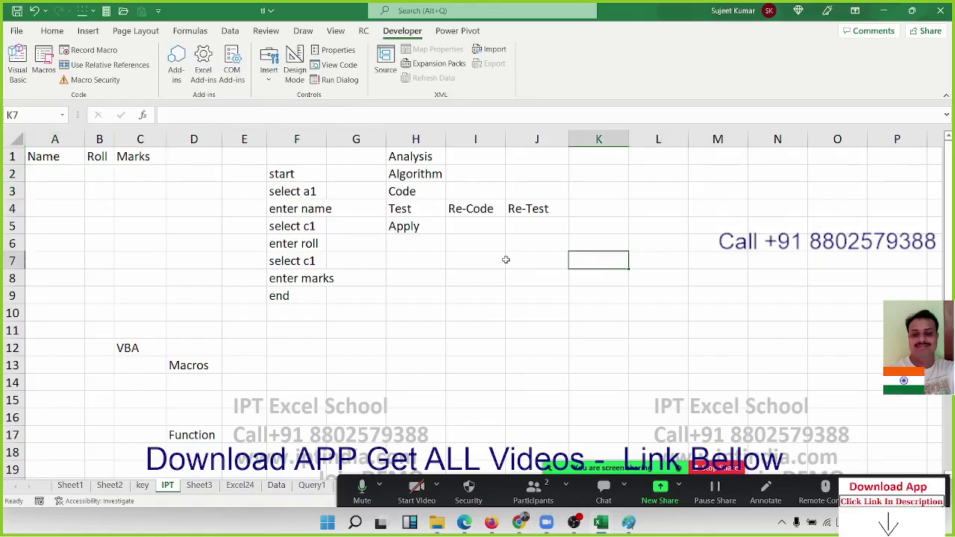
click(458, 259)
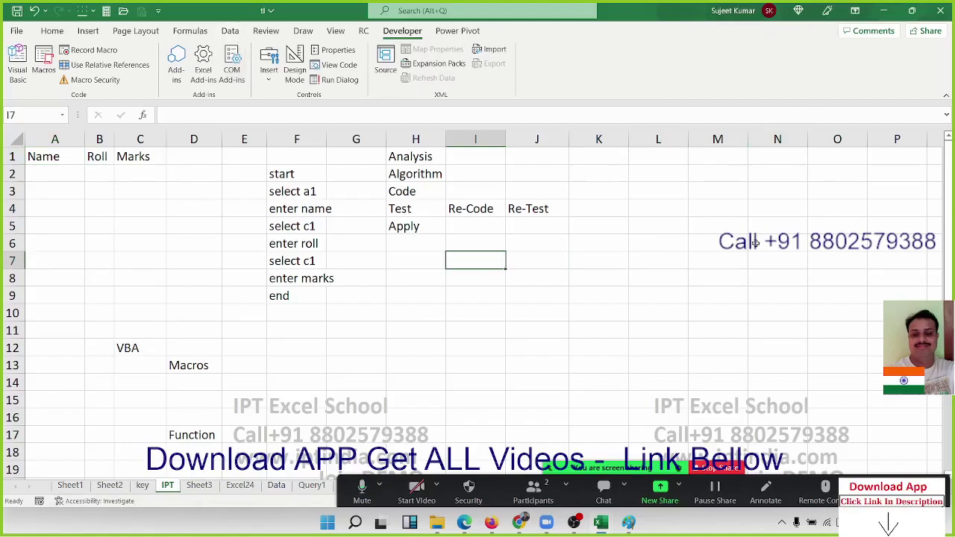
key(alt+F11)
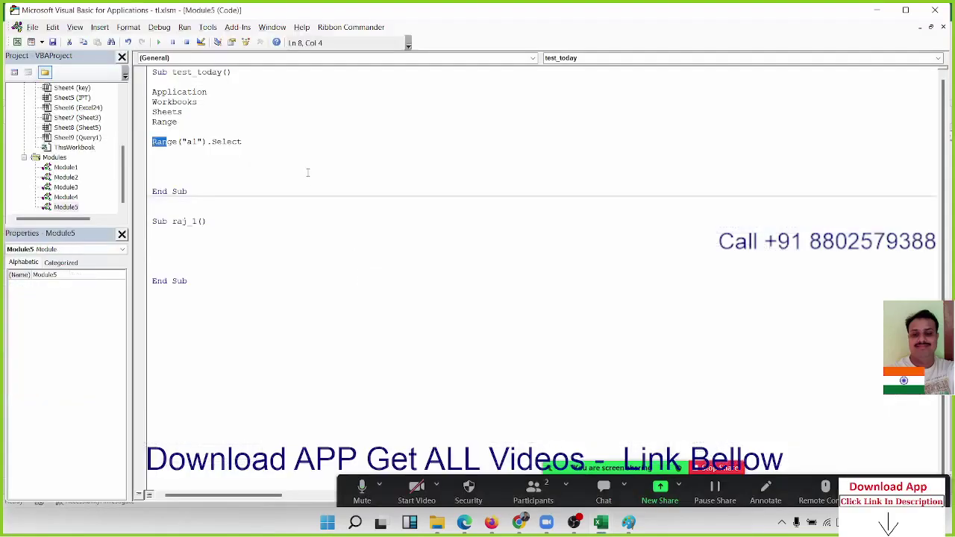
- Add a Sheets("Sheet2").Select line below Range("a1").Select
click(201, 155)
text(s)
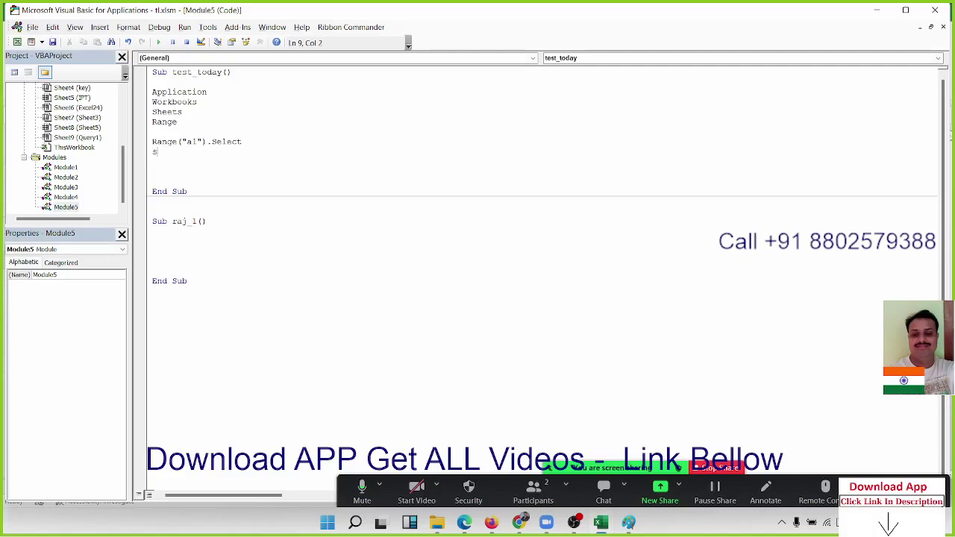
text(heets()
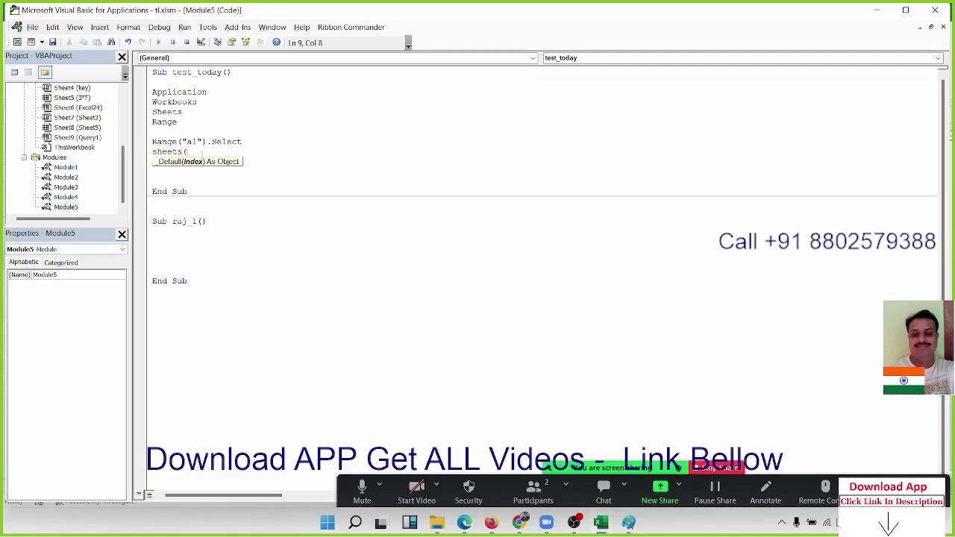
text("Sheet)
text(2"))
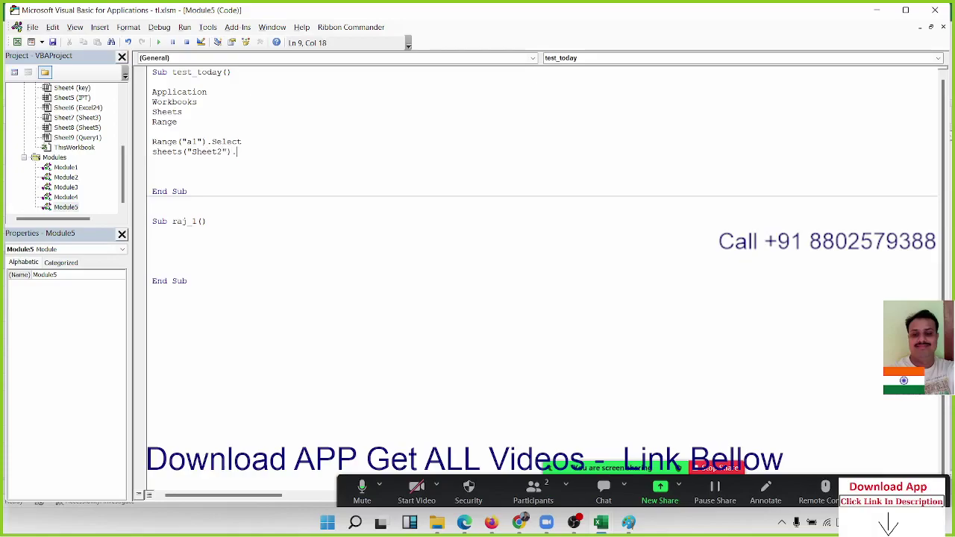
text(.select)
key(Return)
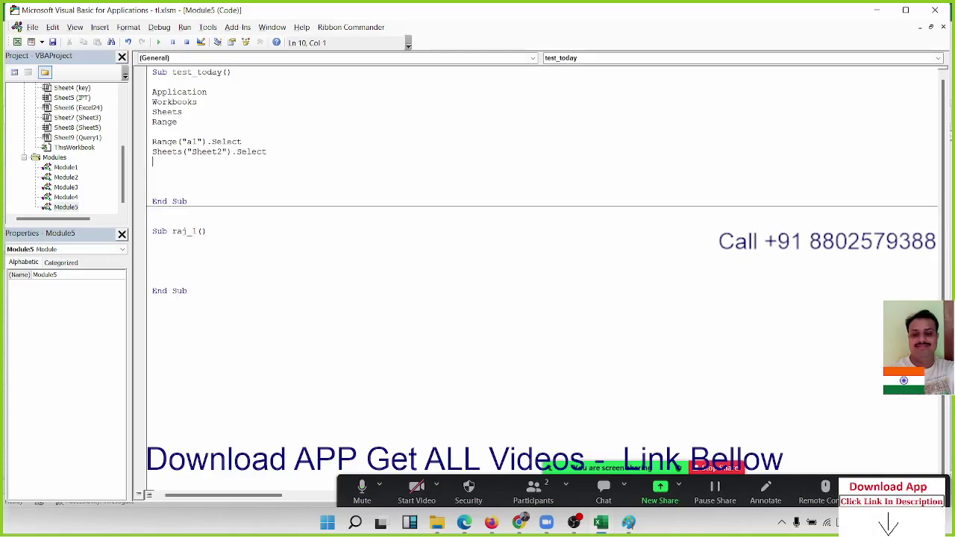
- Add Workbooks("Book1.xlsx").Activate via the IntelliSense list and start a new line
text(w)
text(orkbooks)
text(("Boo)
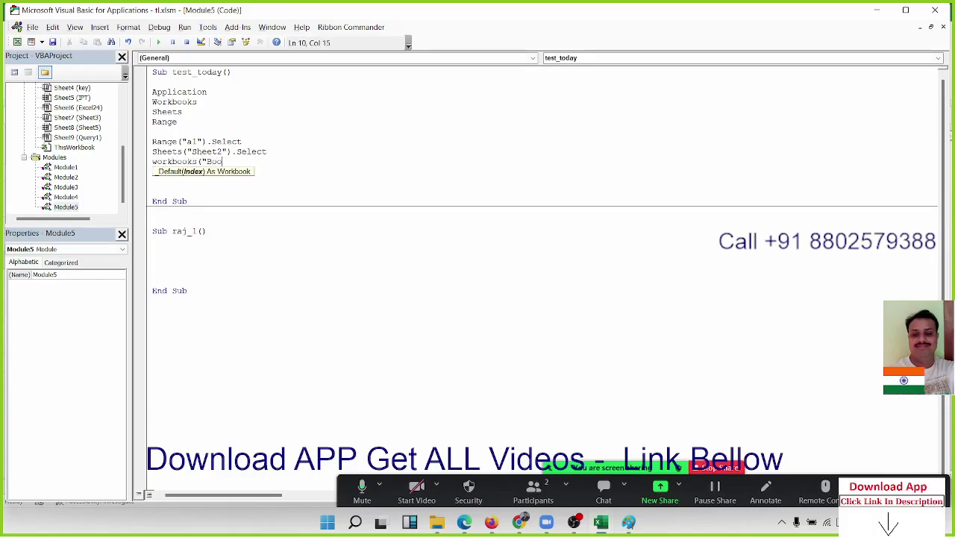
text(k1.xls)
text(x"))
key(BackSpace)
text().)
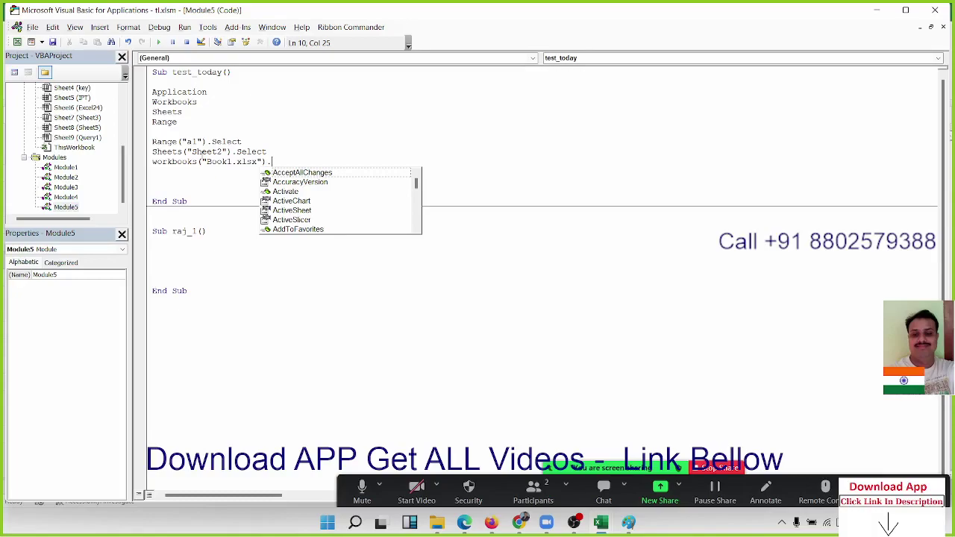
key(Down)
key(Down)
key(Down)
key(Tab)
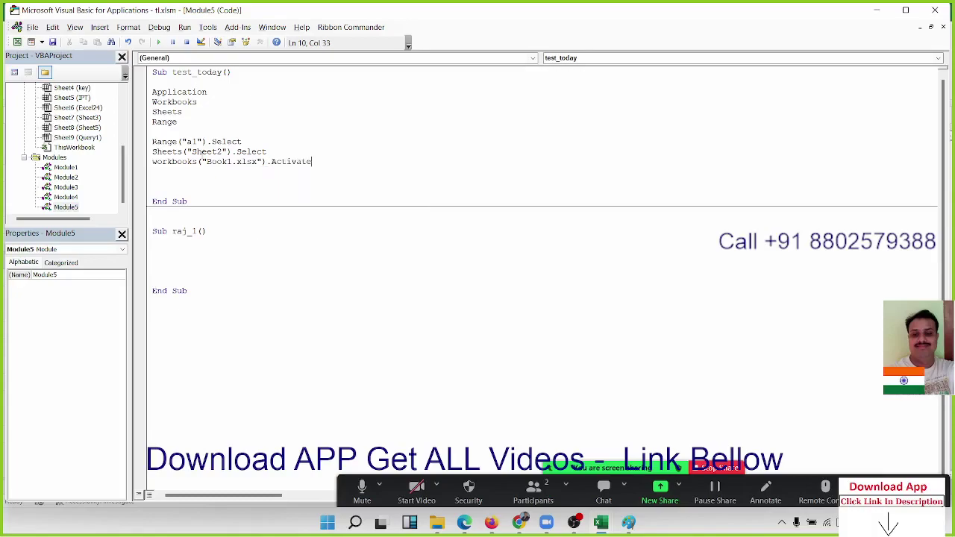
key(Return)
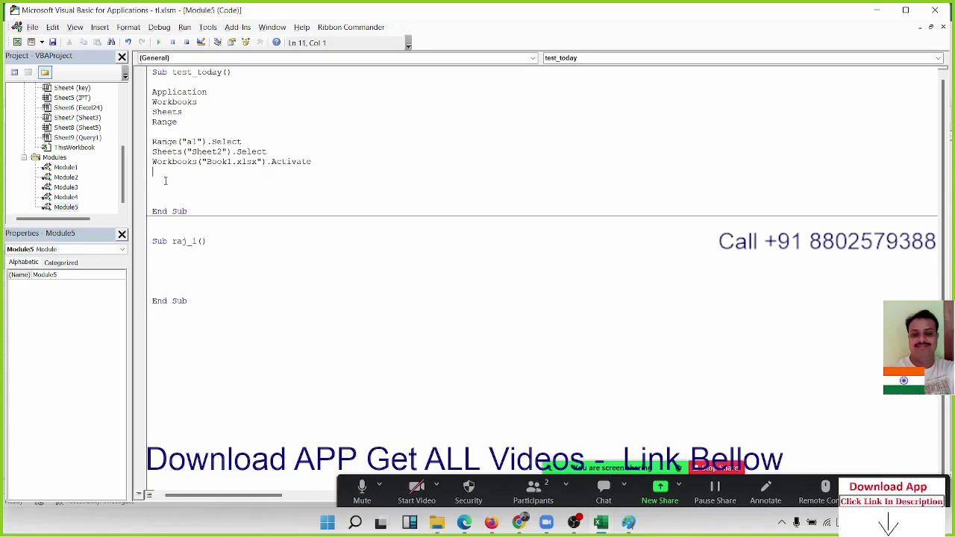
double_click(173, 142)
drag(181, 141, 203, 141)
double_click(219, 141)
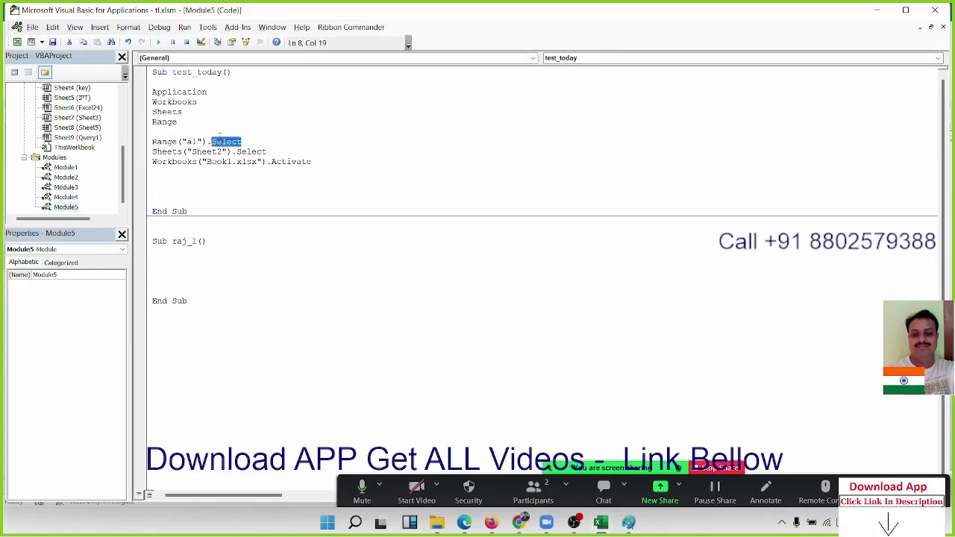
double_click(173, 142)
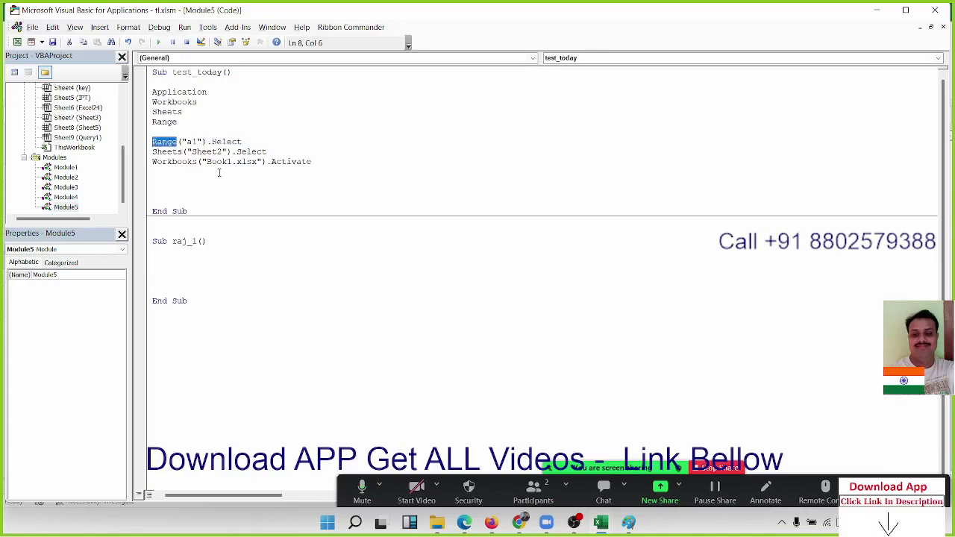
drag(265, 161, 152, 161)
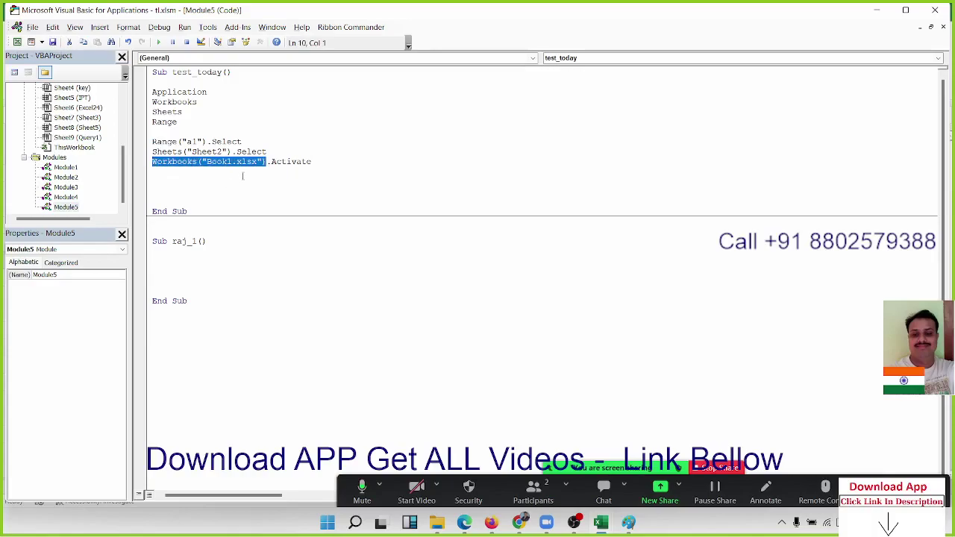
drag(267, 161, 336, 162)
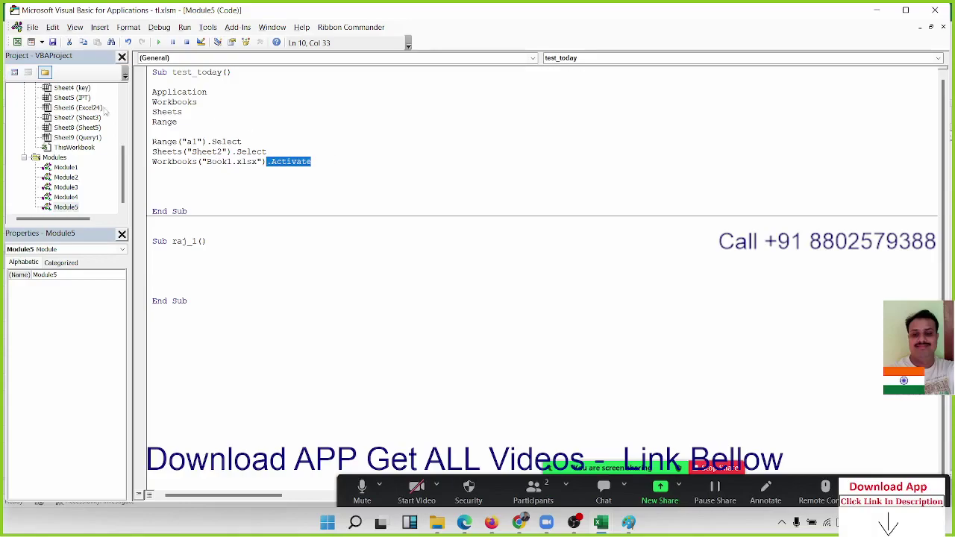
drag(179, 122, 149, 88)
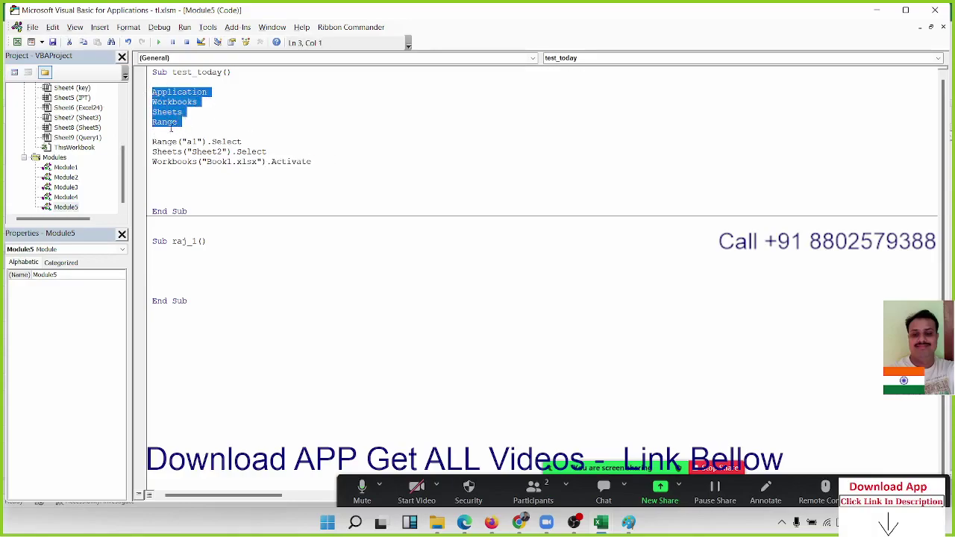
click(275, 175)
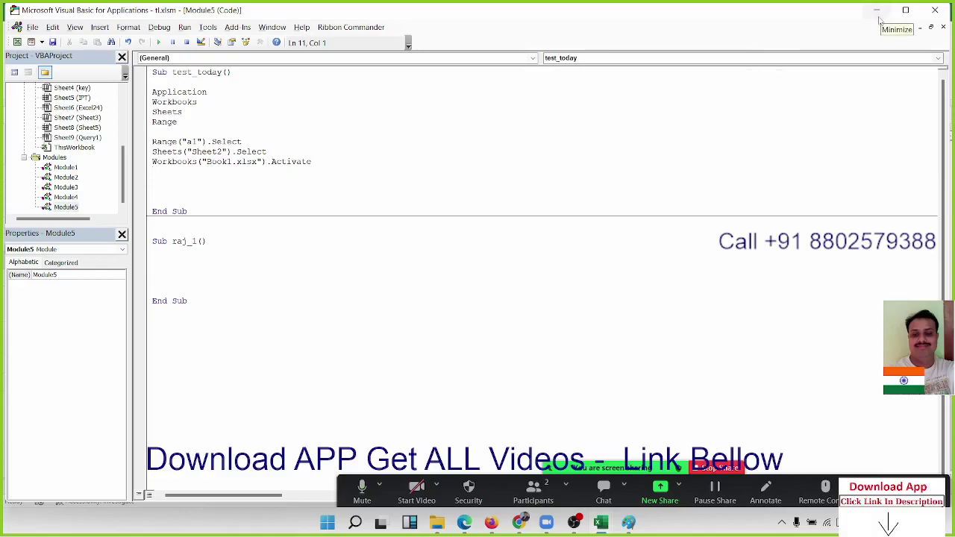
- Minimize the VBA editor, select an empty IPT cell, and bring up the Chrome window
click(879, 20)
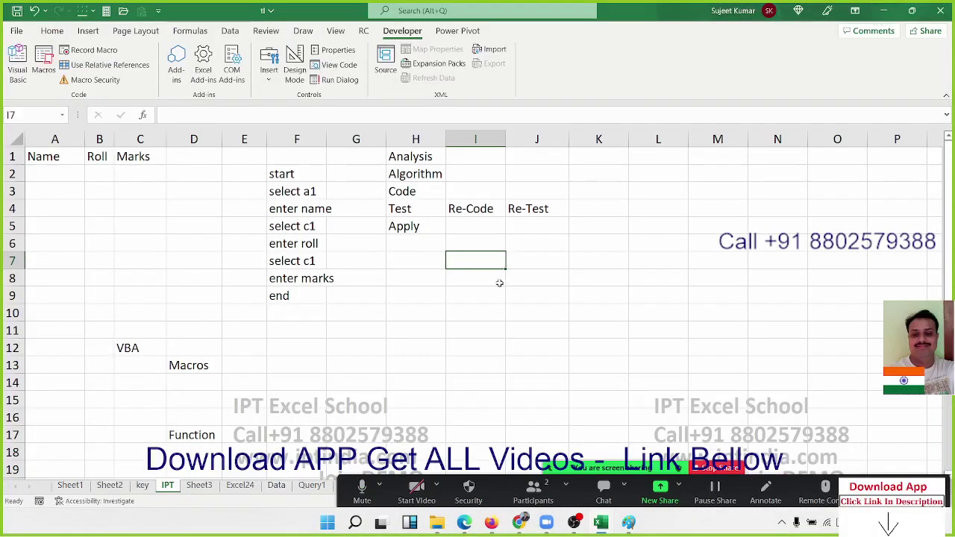
click(457, 323)
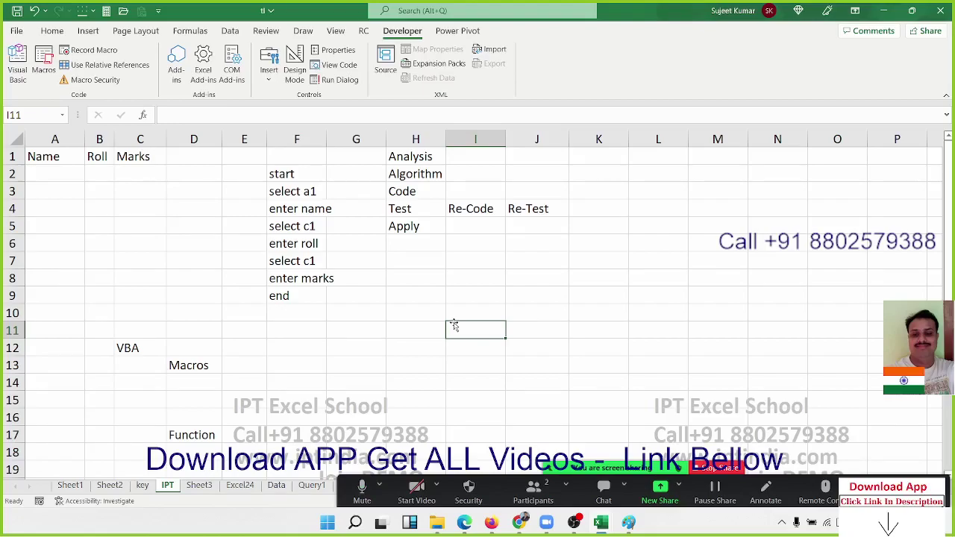
mouse_move(519, 523)
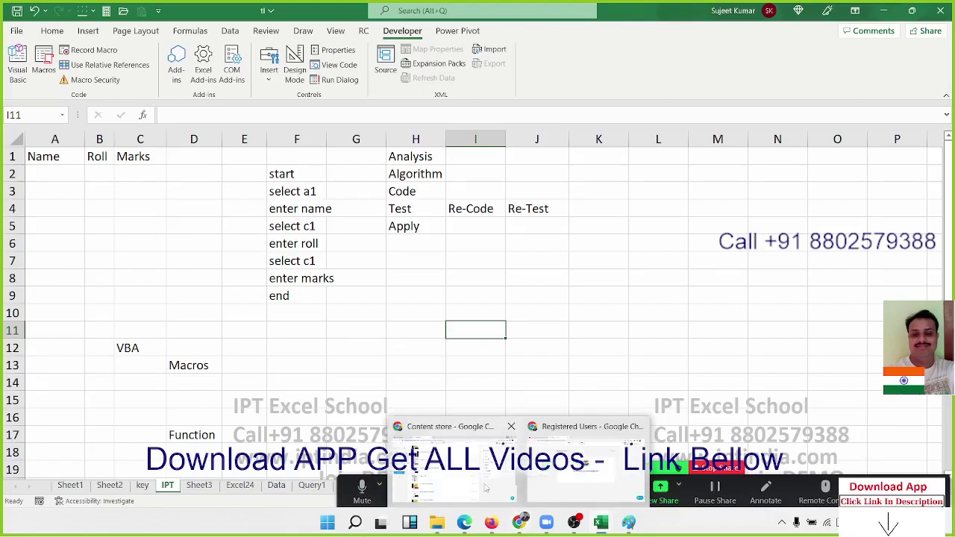
click(485, 488)
- Open a new tab and go to the excel-vba.com Excel Macros Tutorial site
click(323, 11)
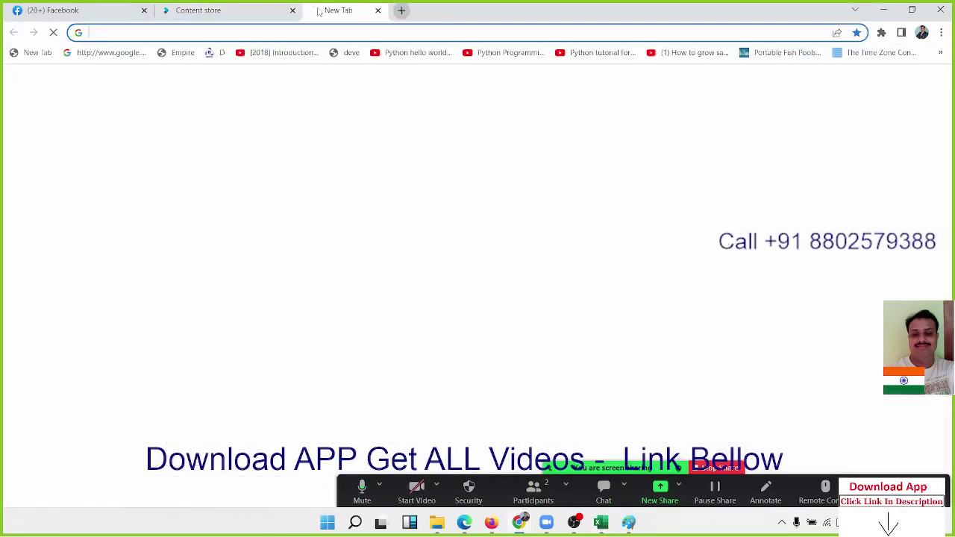
text(exce)
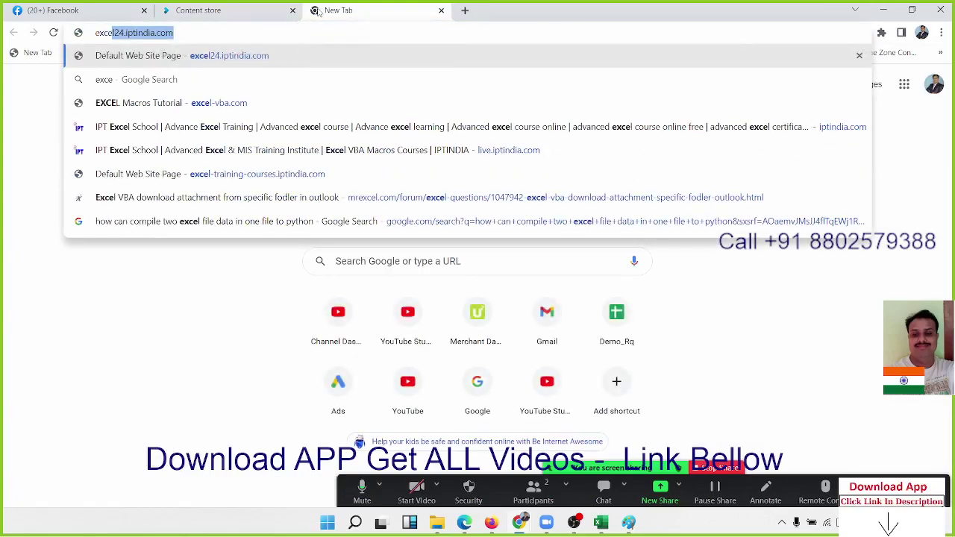
text(l-)
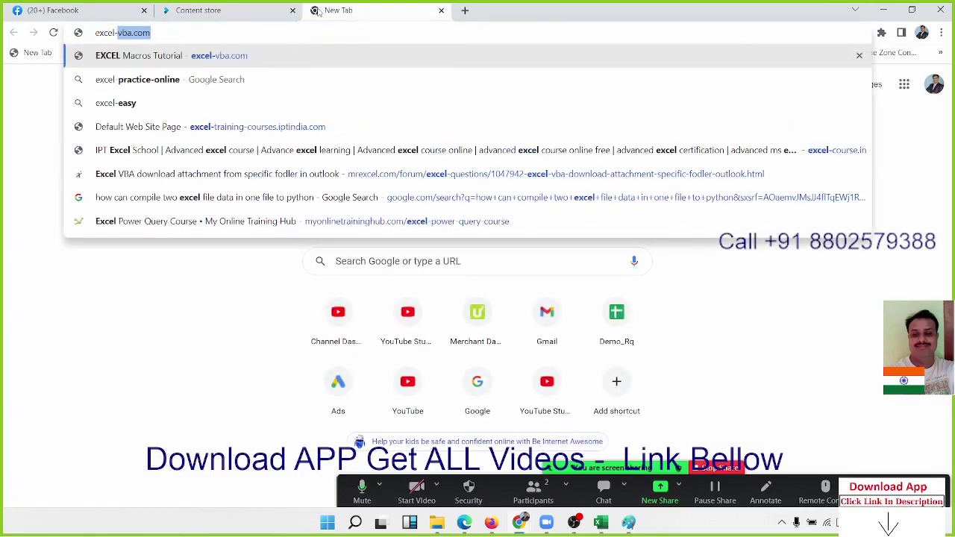
key(Return)
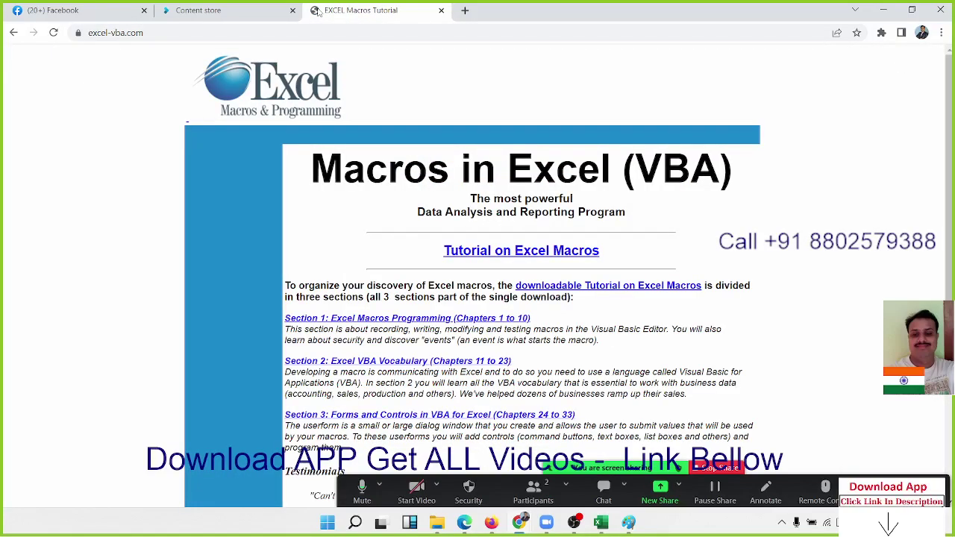
scroll(321, 119, down, 3)
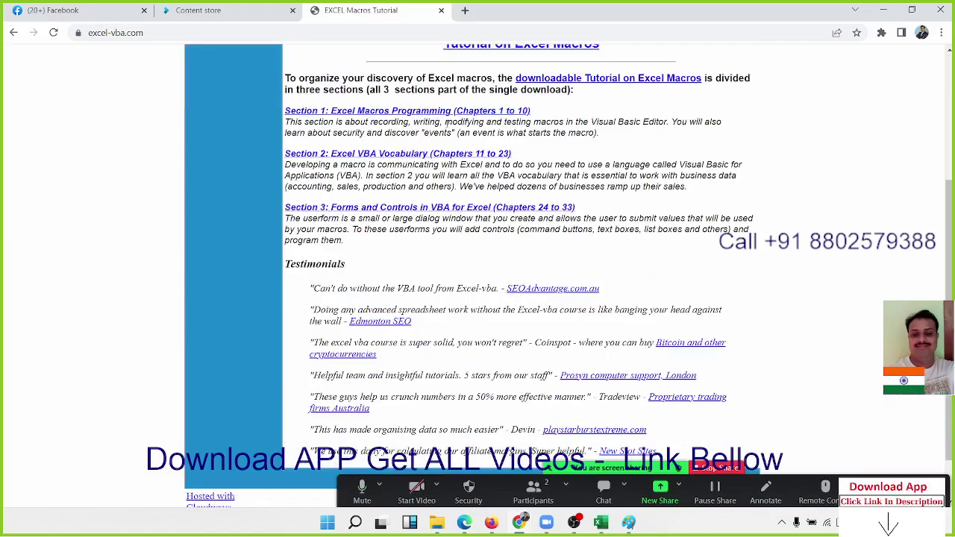
- Browse the Section 1 Excel Macros Programming page, return home, and select the site address
click(365, 113)
scroll(408, 175, down, 4)
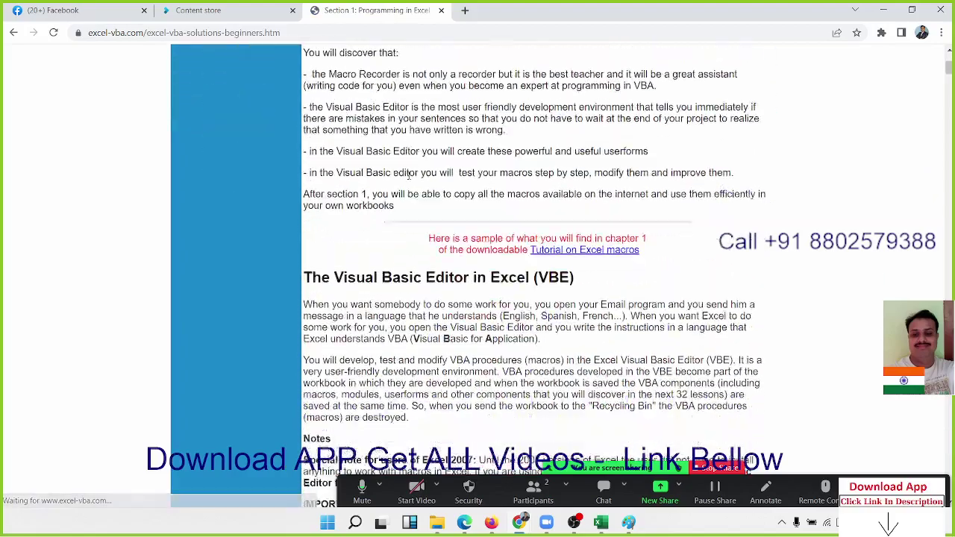
scroll(409, 176, down, 3)
scroll(409, 176, down, 6)
scroll(408, 176, down, 3)
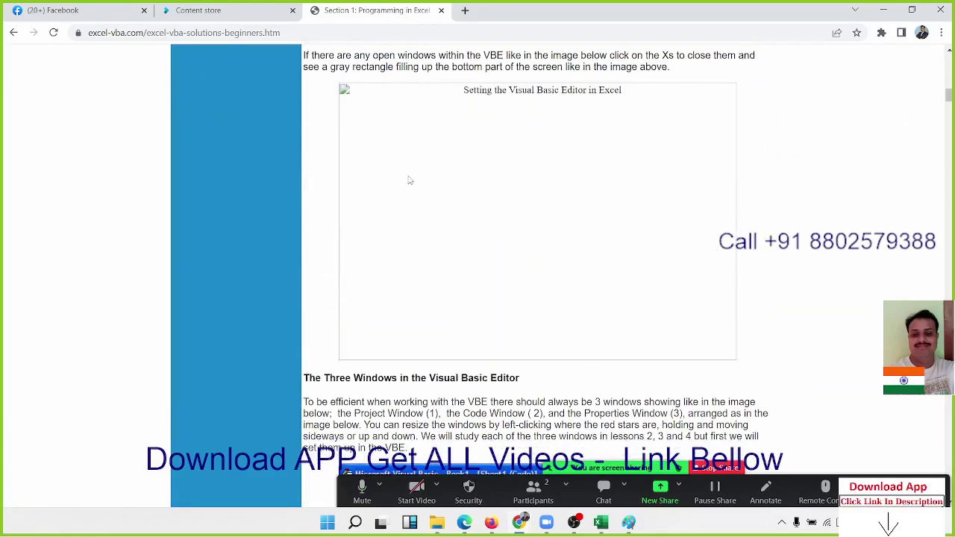
scroll(409, 180, down, 3)
scroll(409, 179, down, 3)
scroll(409, 180, down, 5)
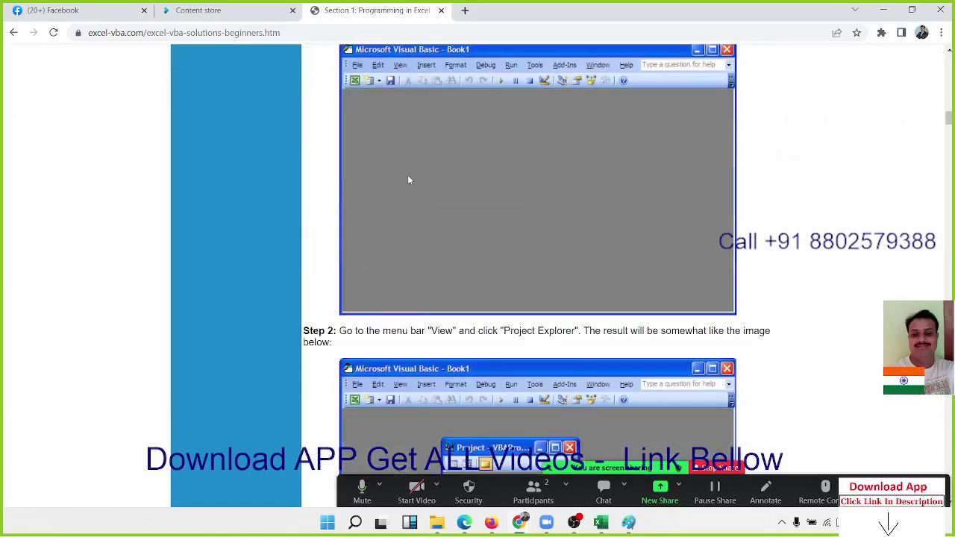
scroll(408, 180, down, 5)
scroll(408, 179, down, 5)
scroll(408, 179, down, 3)
scroll(320, 134, up, 5)
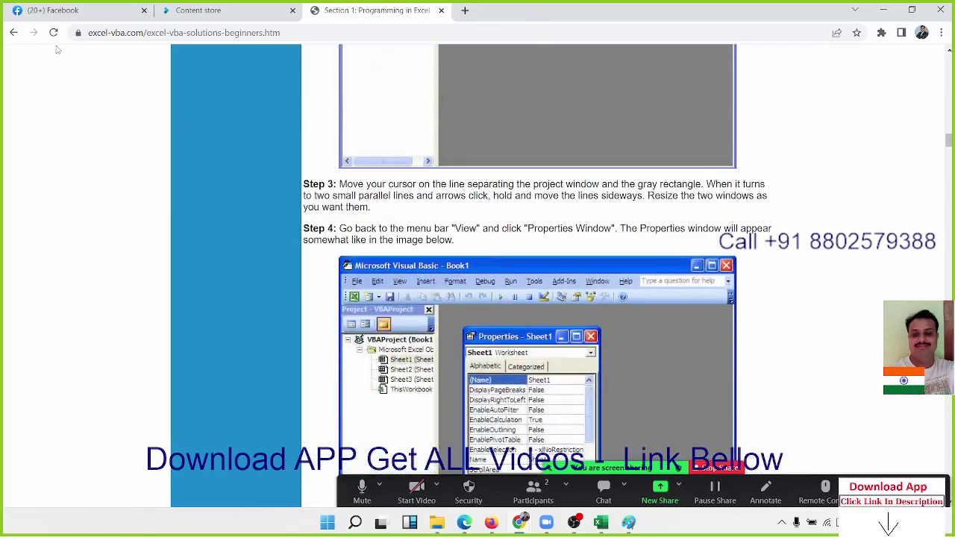
click(13, 35)
click(97, 33)
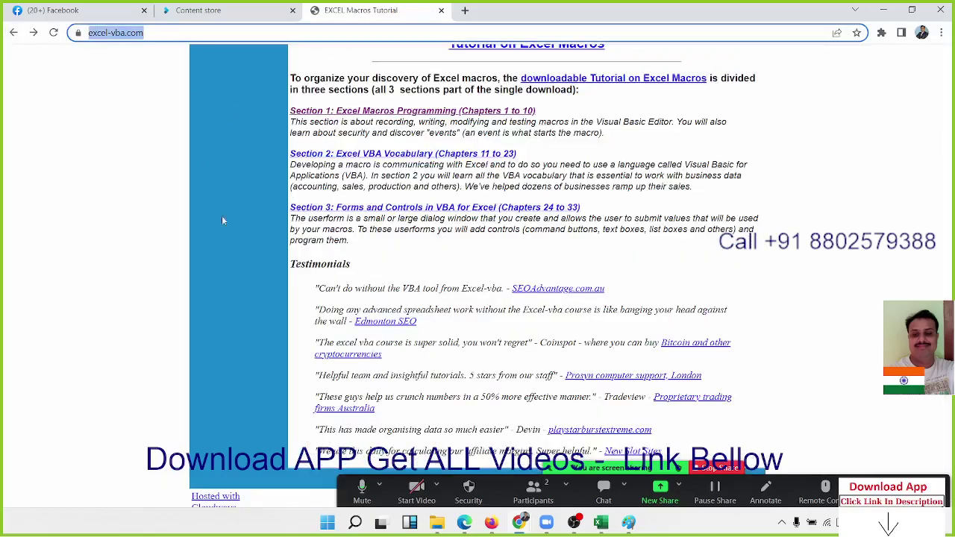
- Send the excel-vba.com link in the contact's WhatsApp Web chat, then minimize Firefox
click(491, 522)
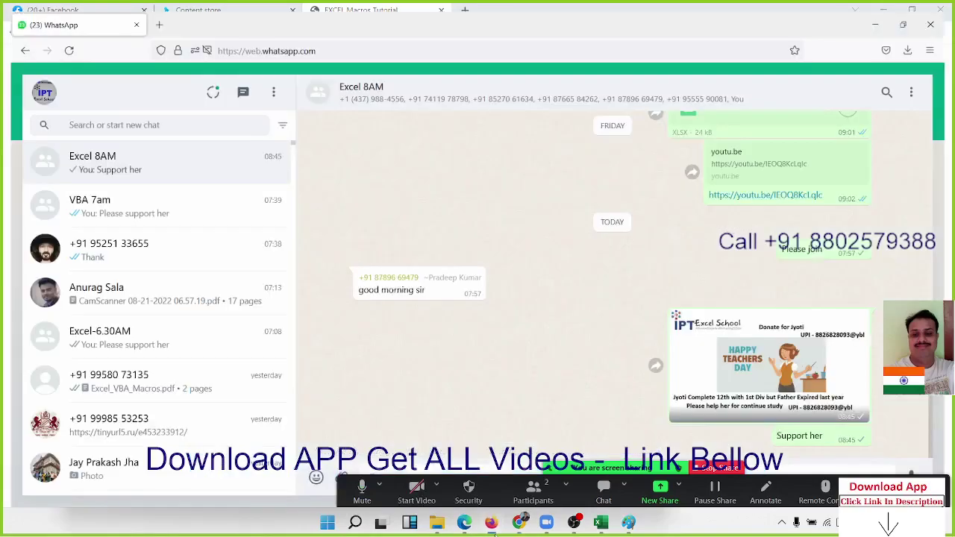
key(ctrl+shift+bracketleft)
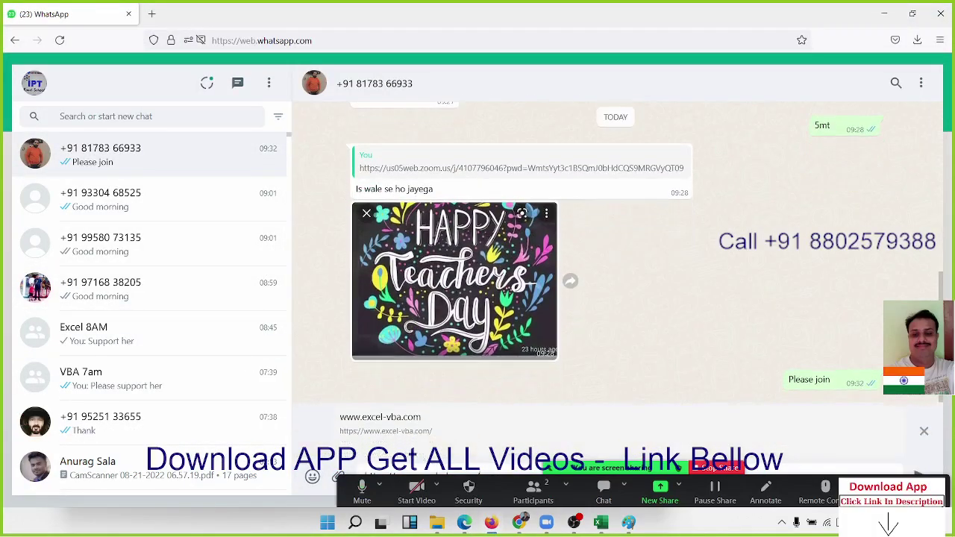
key(Return)
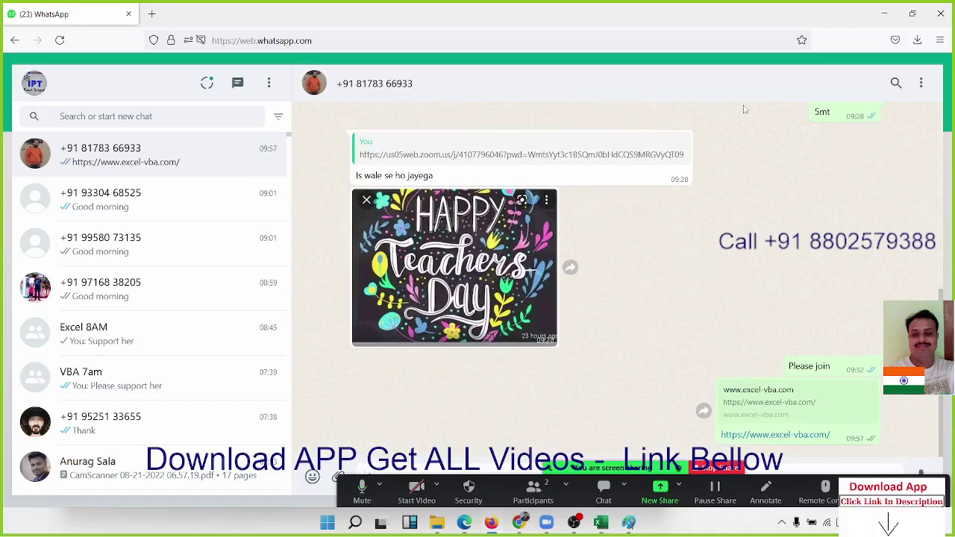
click(885, 14)
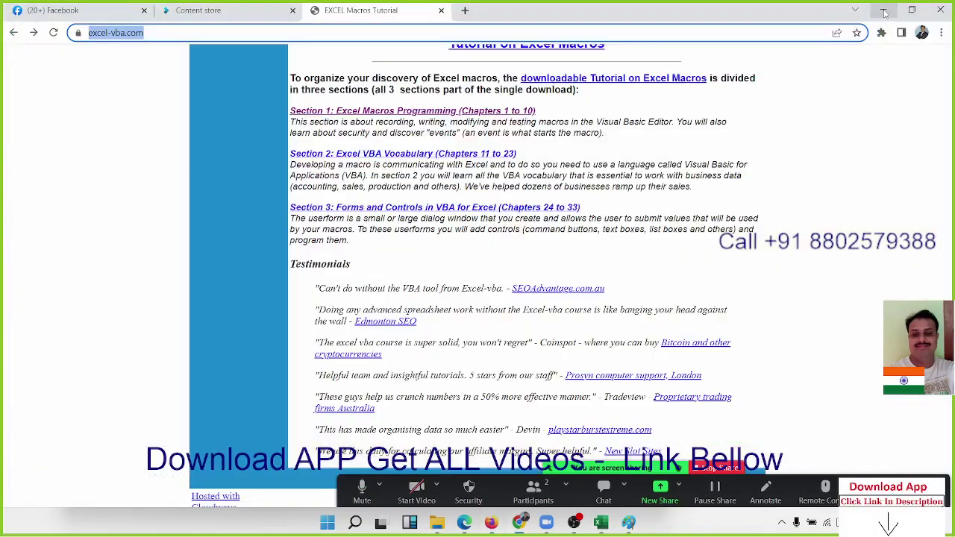
- Minimize Chrome to bring the Excel IPT worksheet back to front
click(884, 12)
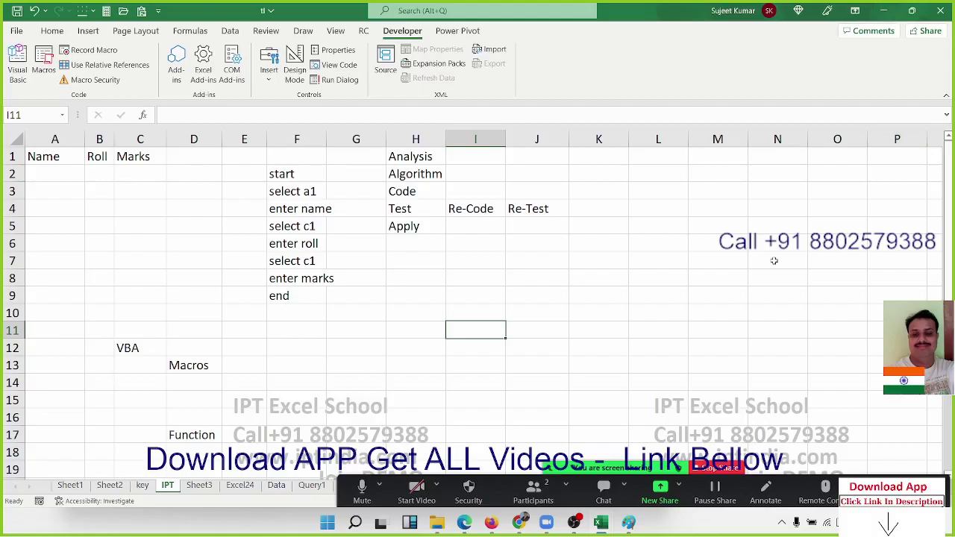
click(895, 489)
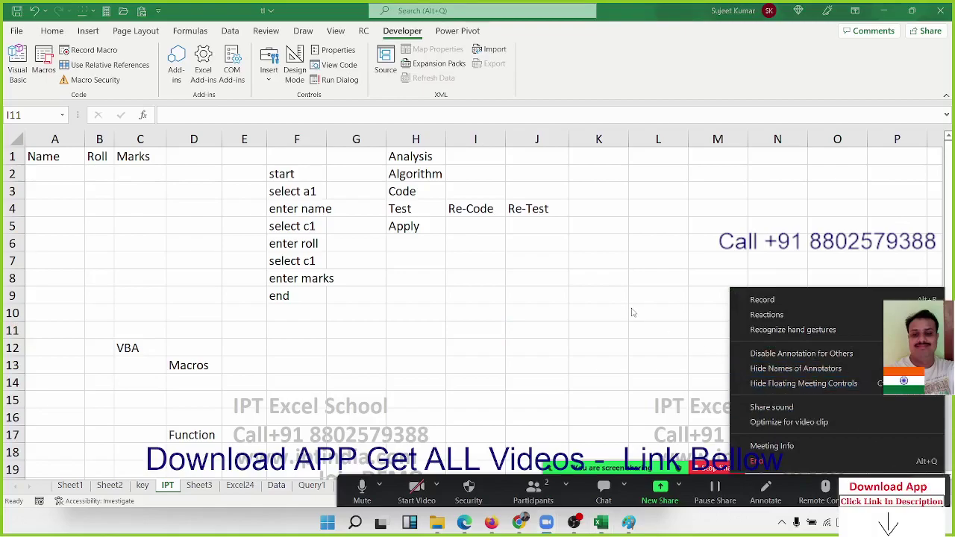